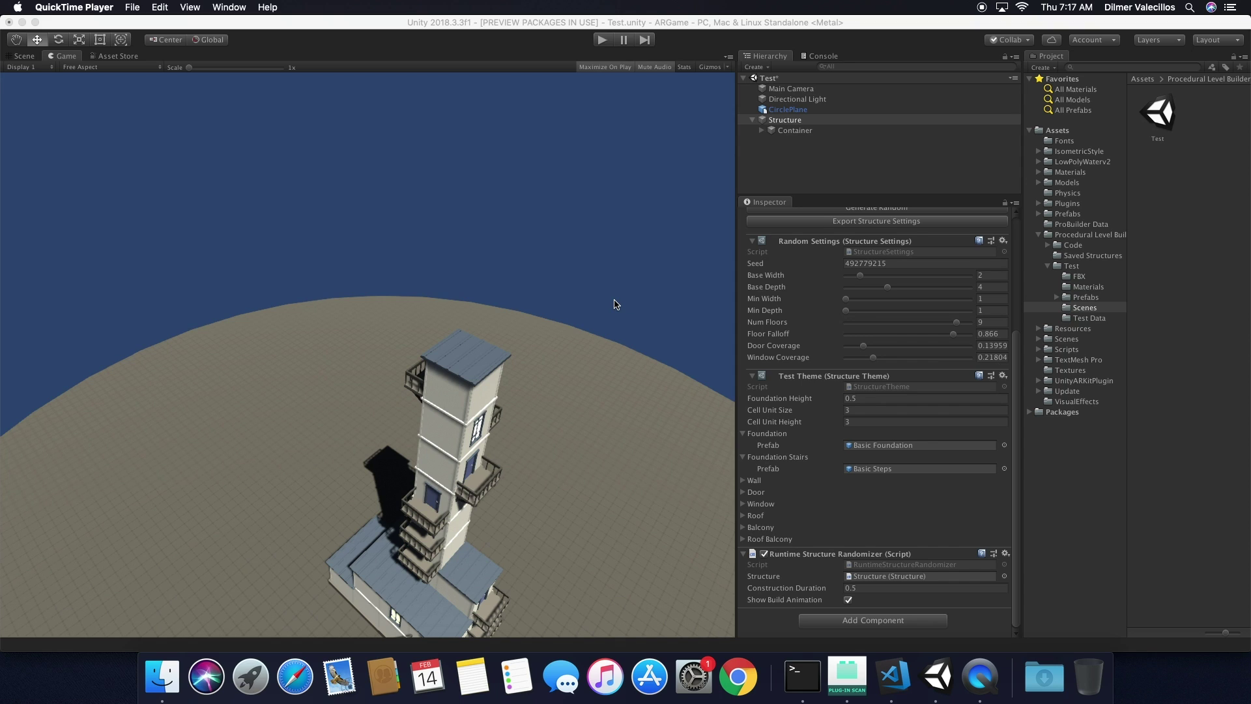
Run the scene maximized, generate new random buildings in the running game, and stop play mode.
{"action": "left_click", "coordinate": [600, 41]}
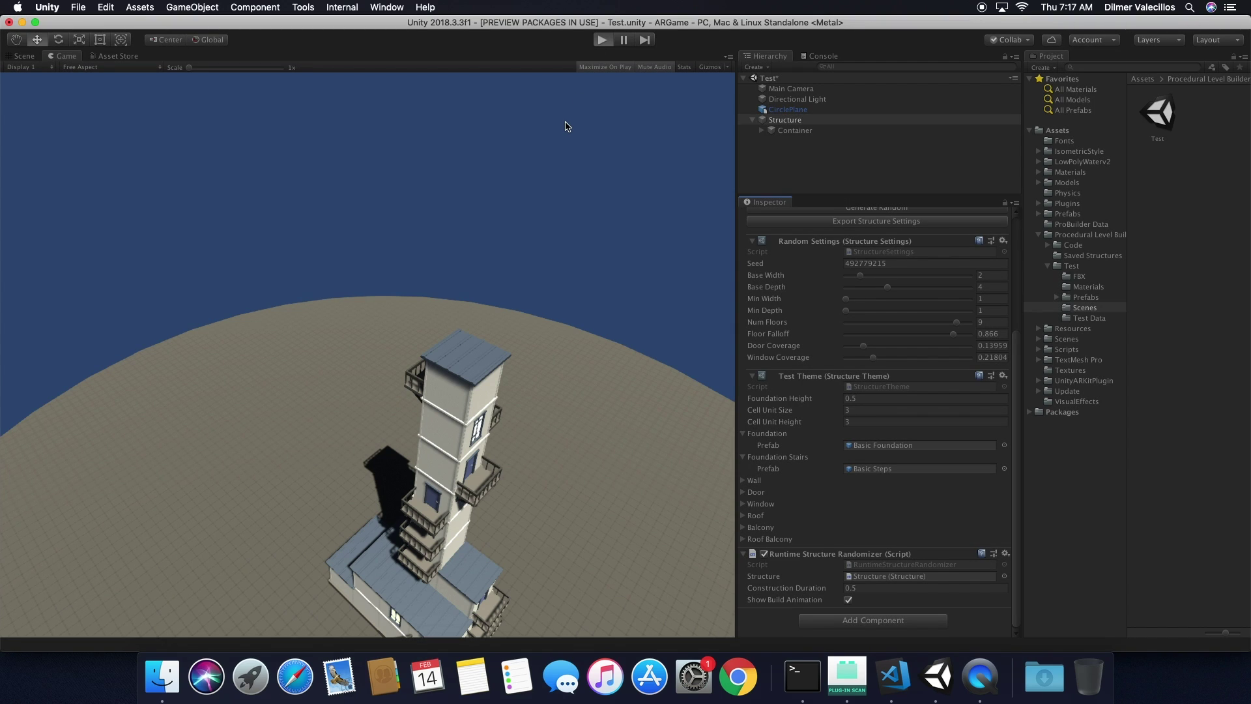
{"action": "key", "text": "super+p"}
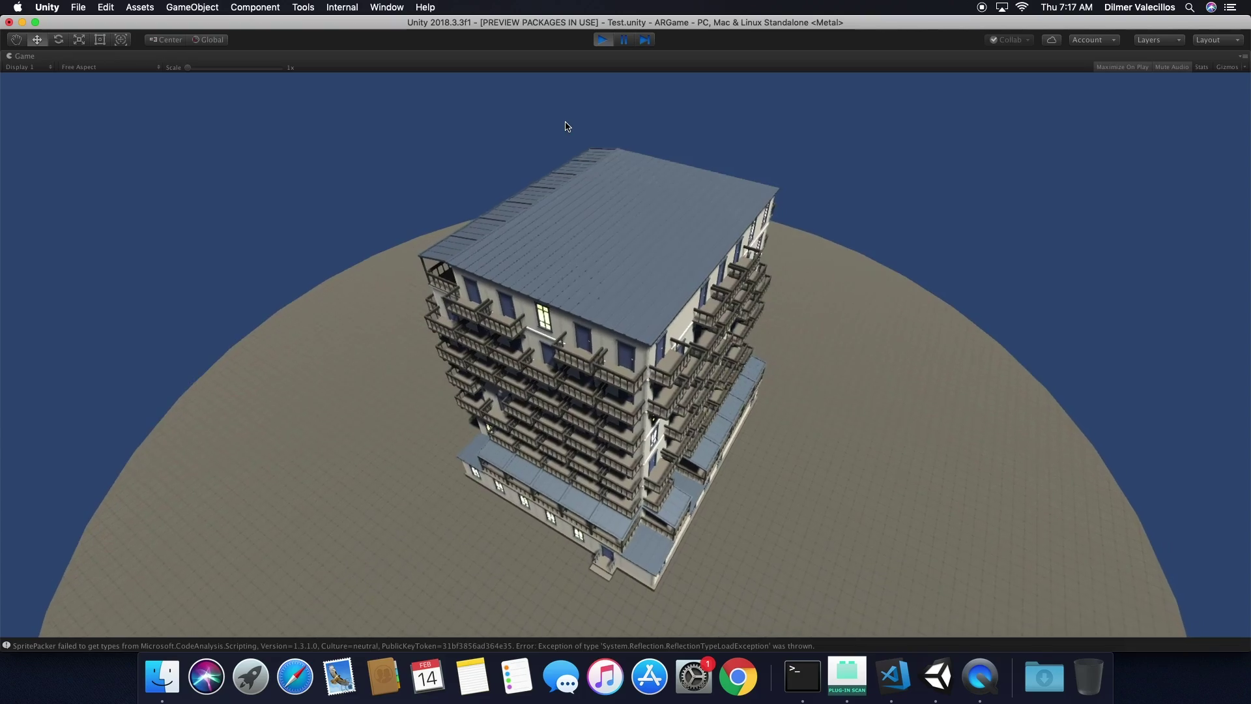
{"action": "left_click", "coordinate": [924, 196]}
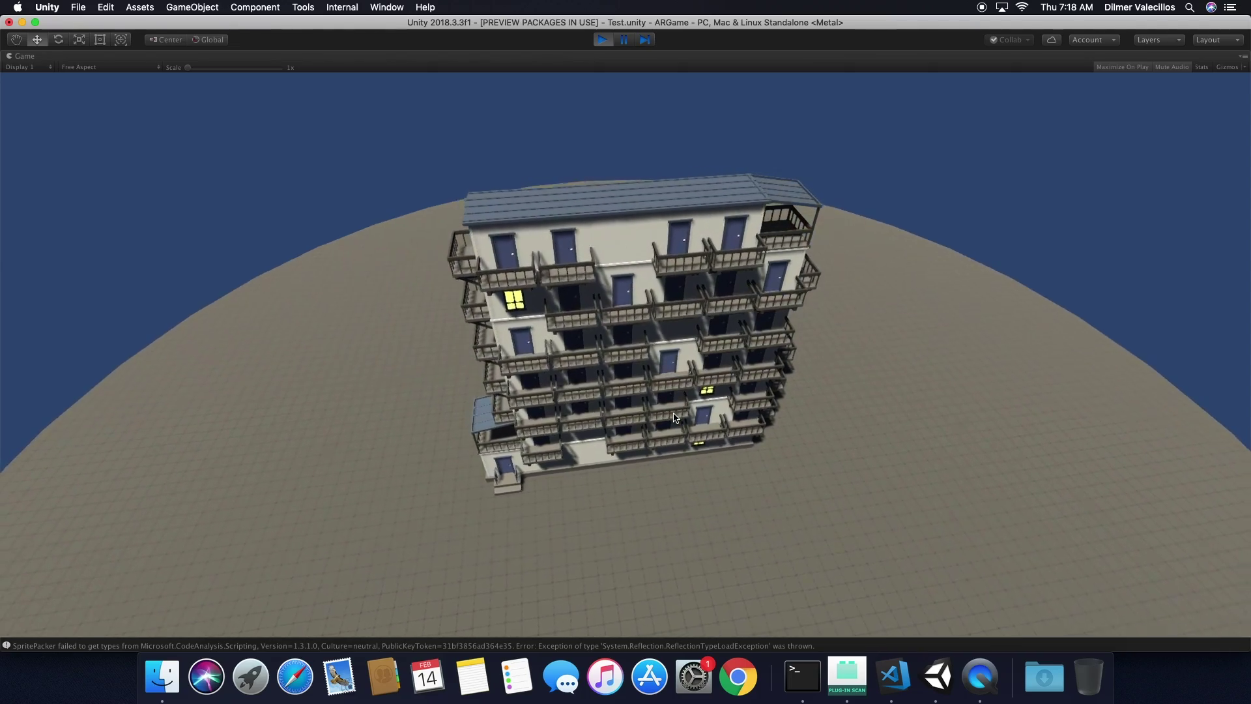
{"action": "left_click", "coordinate": [675, 417]}
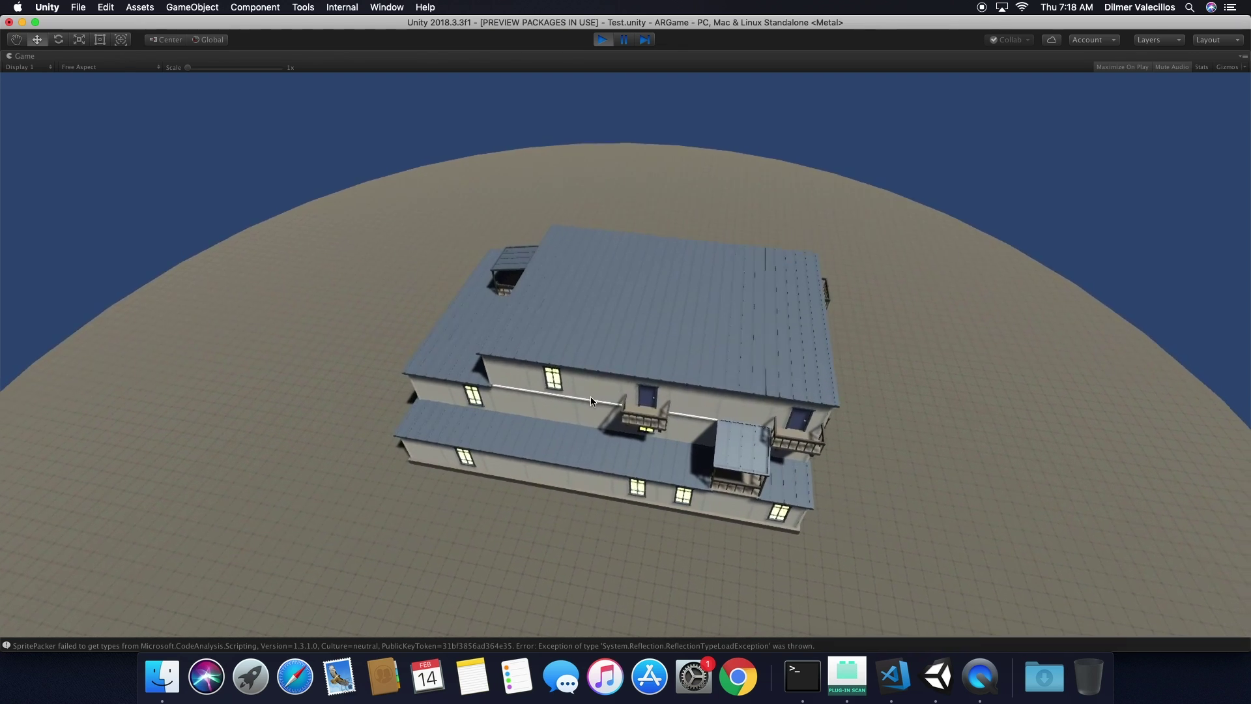
{"action": "left_click", "coordinate": [600, 40]}
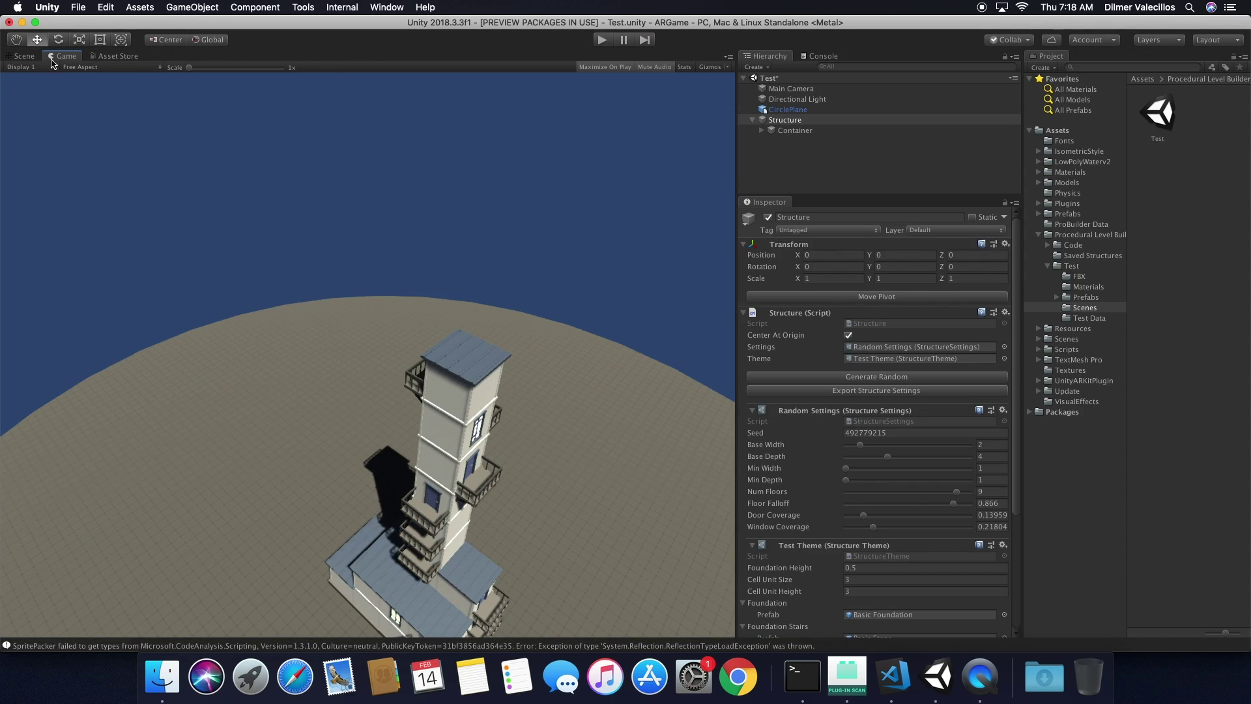
Examine the generated tower structure up close in the Scene view.
{"action": "left_click", "coordinate": [24, 56]}
{"action": "left_click_drag", "start_coordinate": [345, 233], "coordinate": [400, 250], "text": "alt"}
{"action": "scroll", "coordinate": [400, 249], "scroll_direction": "down", "scroll_amount": 5}
{"action": "scroll", "coordinate": [400, 250], "scroll_direction": "up", "scroll_amount": 8}
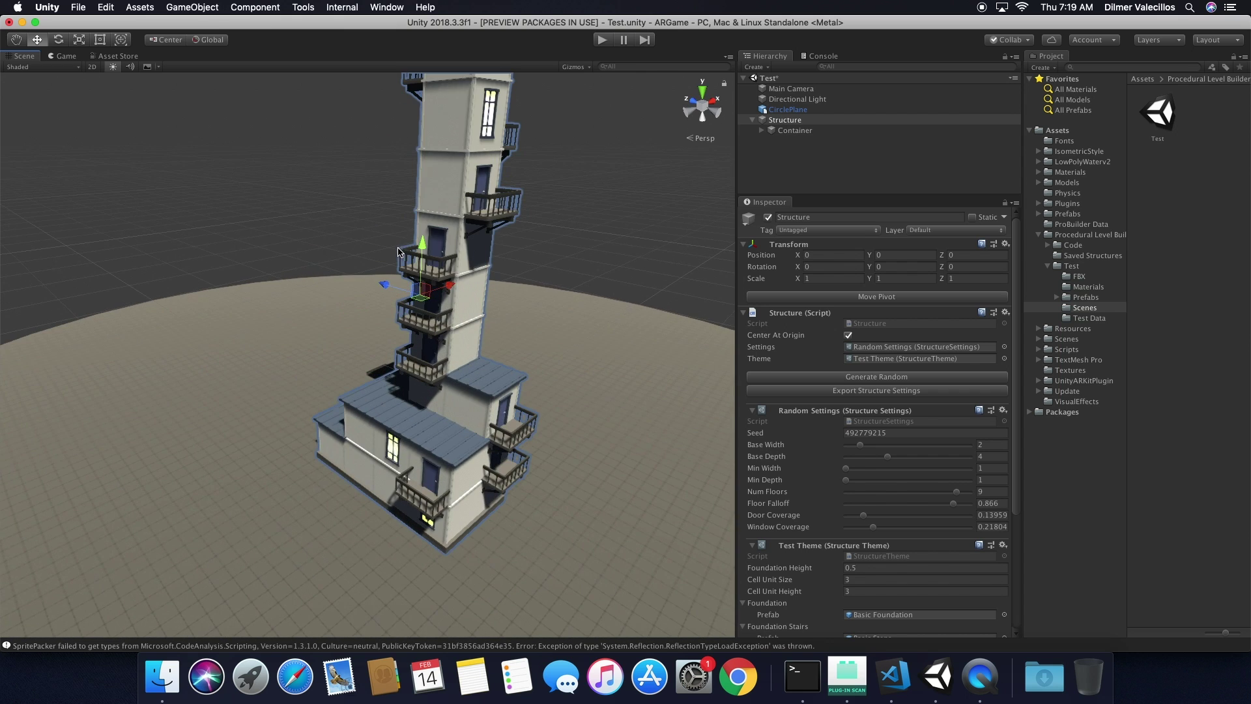
{"action": "middle_click_drag", "start_coordinate": [443, 238], "coordinate": [408, 276]}
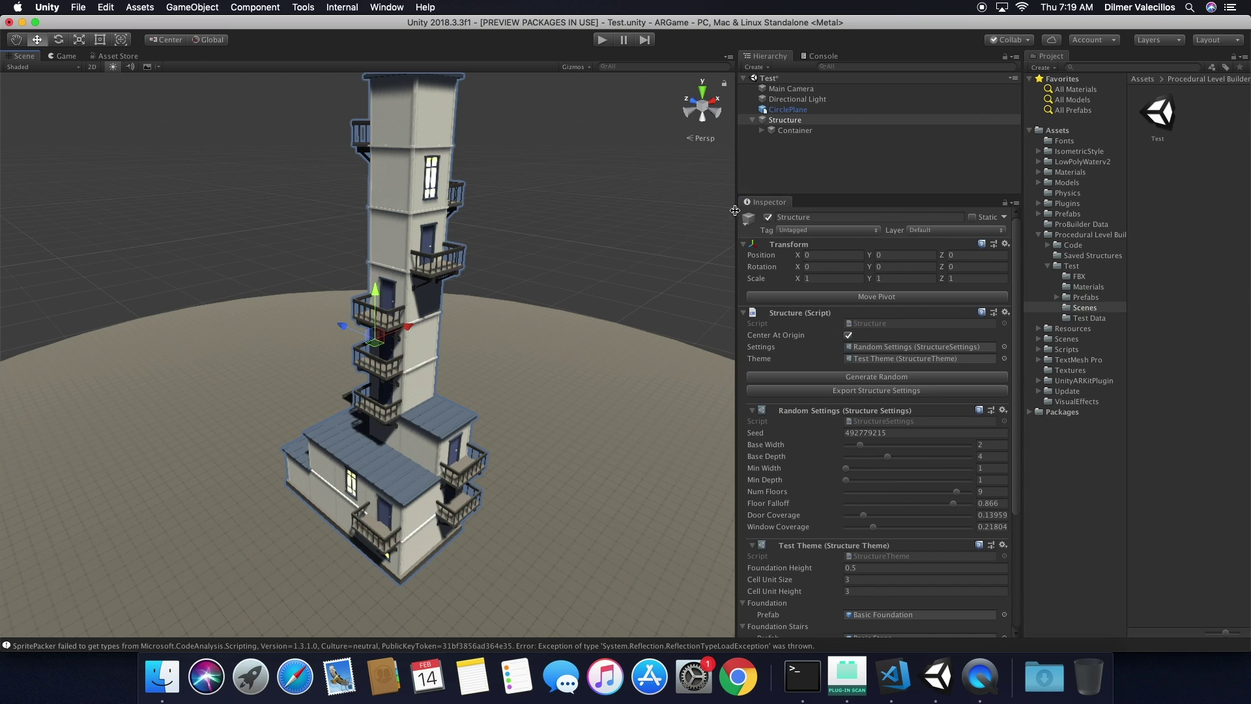
Widen the Inspector area and select the Structure object to display its settings beside the tower.
{"action": "left_click_drag", "start_coordinate": [735, 209], "coordinate": [671, 215]}
{"action": "left_click", "coordinate": [551, 246]}
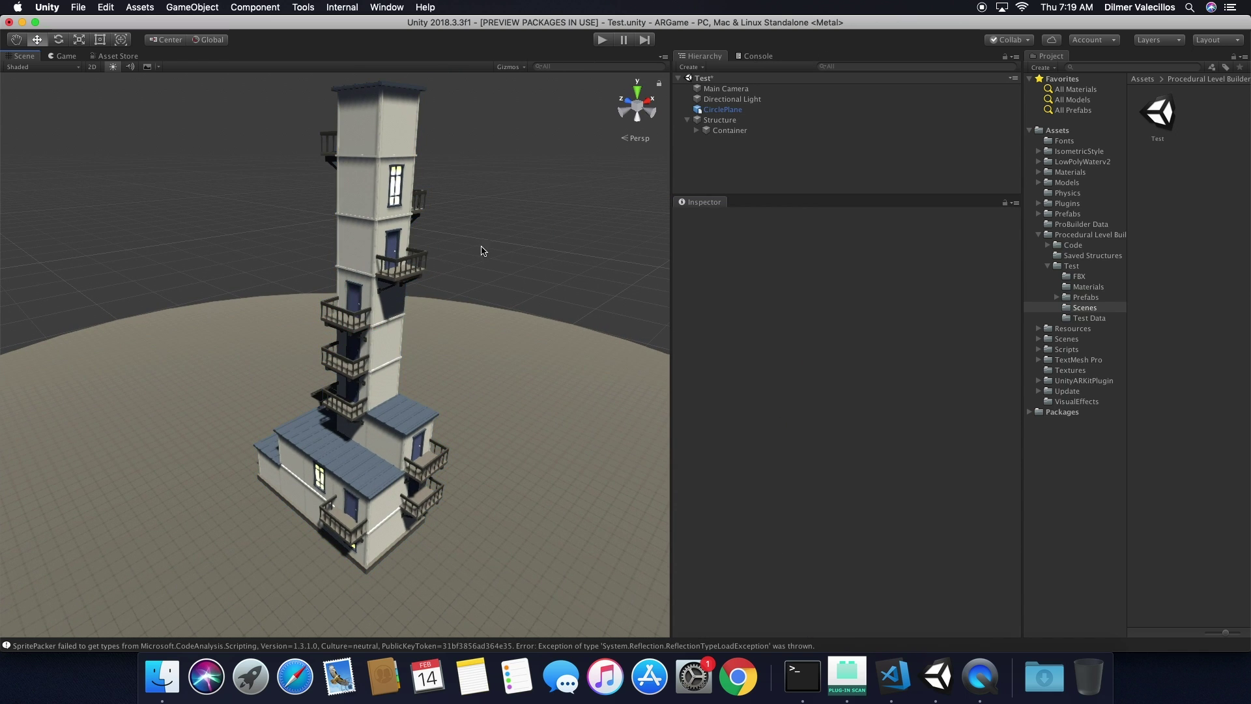
{"action": "left_click", "coordinate": [714, 122]}
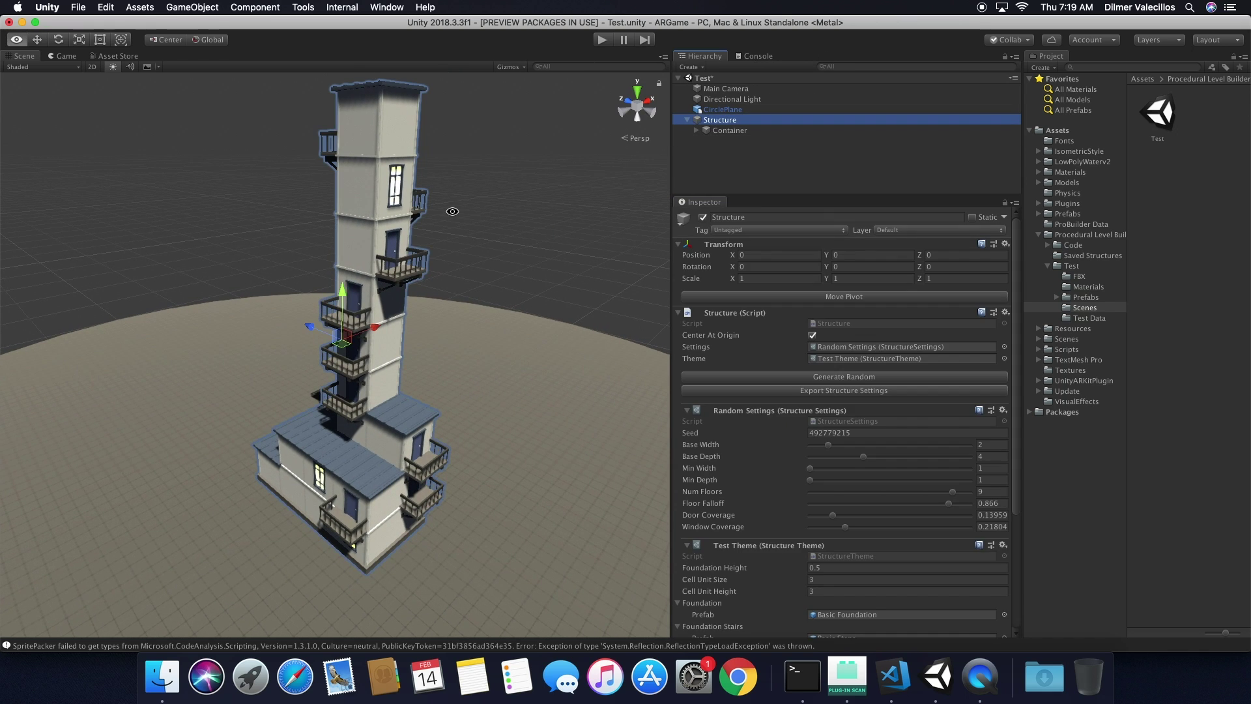
{"action": "left_click_drag", "start_coordinate": [451, 211], "coordinate": [456, 268], "text": "alt"}
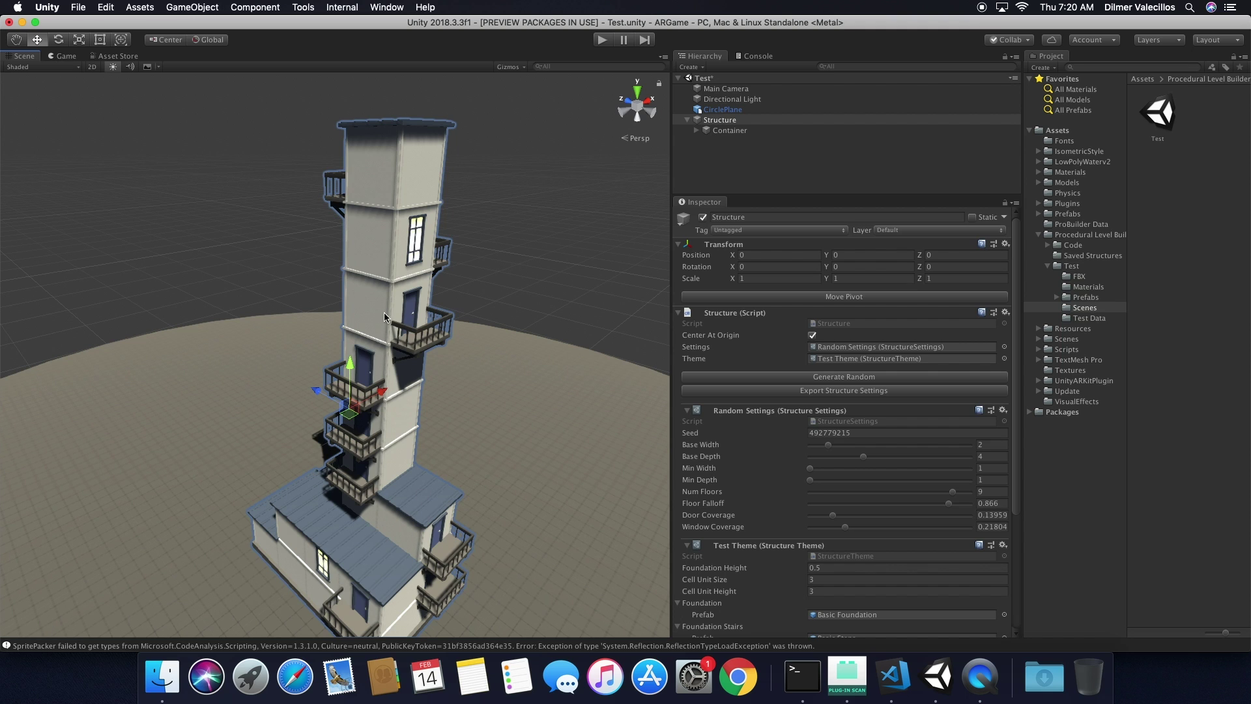
Play the scene in the Game view with Maximize On Play off, and set the structure's Base Width and Base Depth to 1.
{"action": "left_click", "coordinate": [65, 56]}
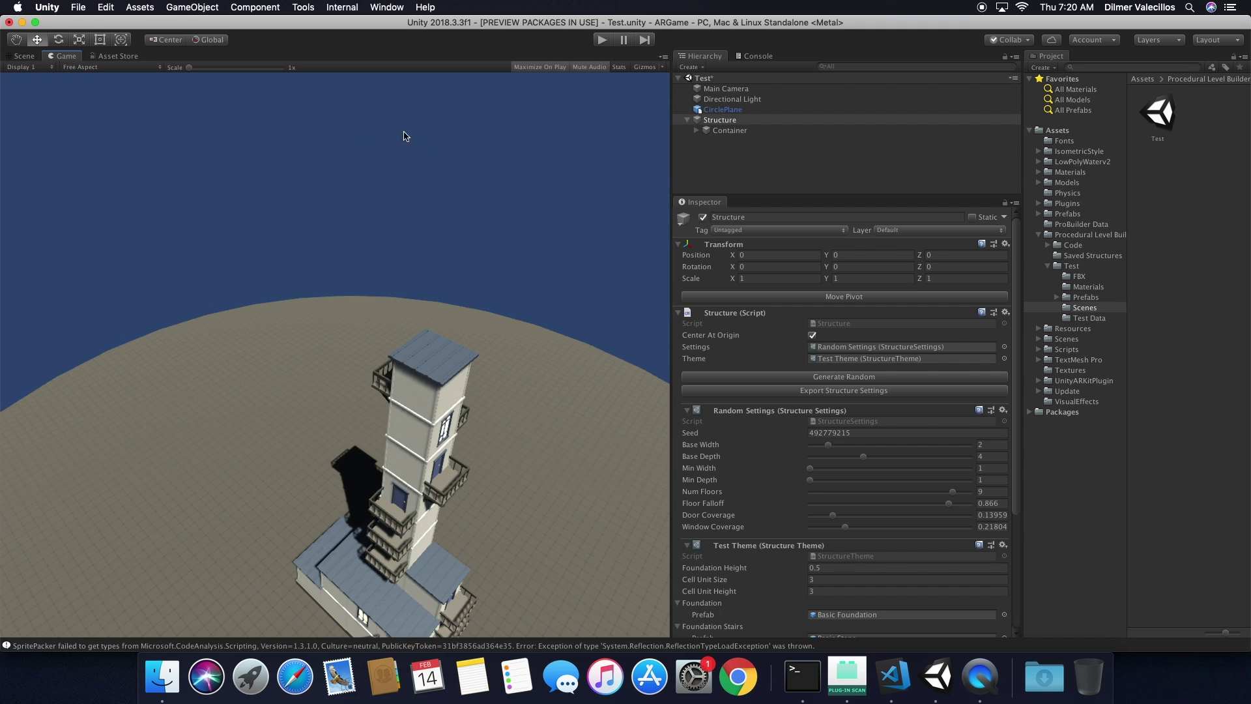
{"action": "left_click", "coordinate": [602, 39]}
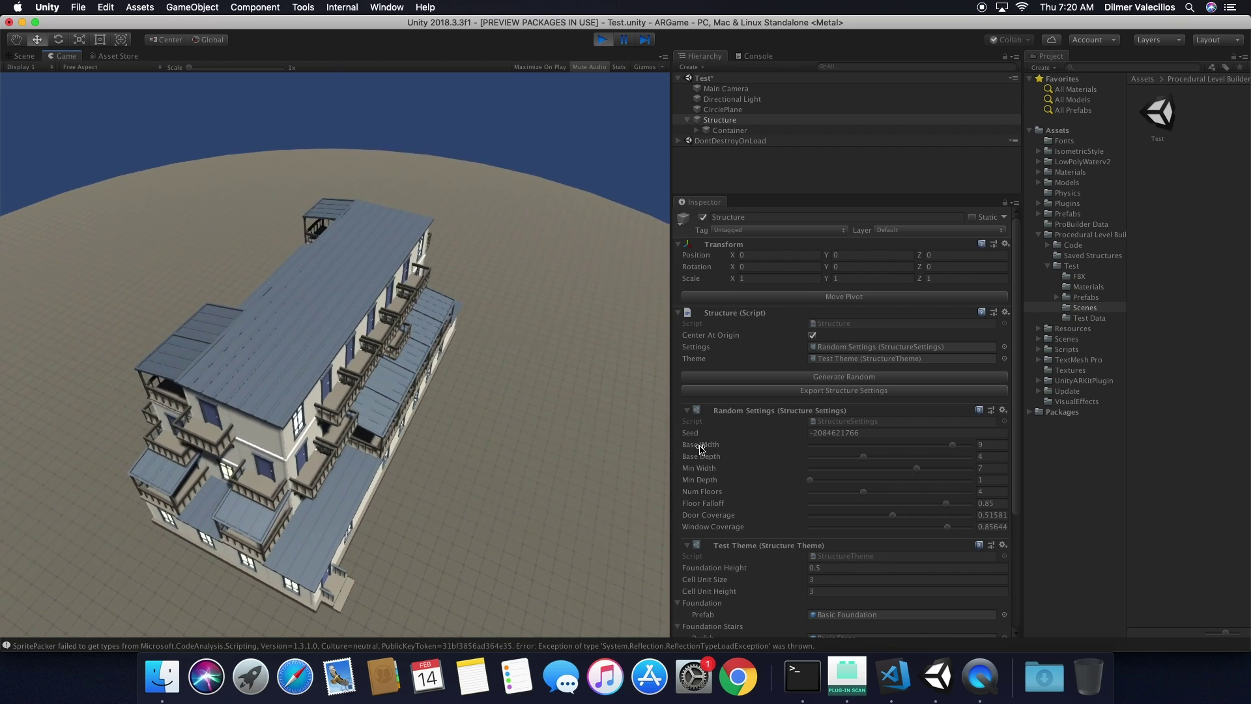
{"action": "left_click", "coordinate": [934, 445]}
{"action": "left_click_drag", "start_coordinate": [937, 451], "coordinate": [875, 455]}
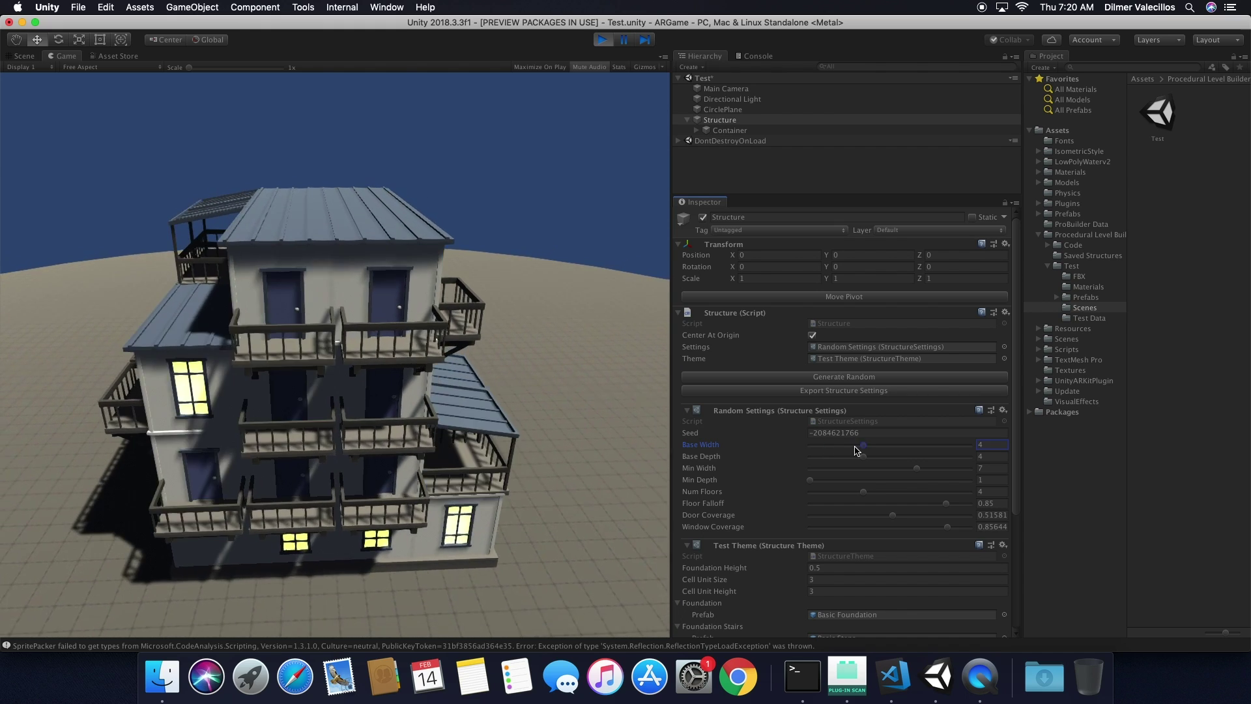
{"action": "left_click_drag", "start_coordinate": [916, 454], "coordinate": [769, 456]}
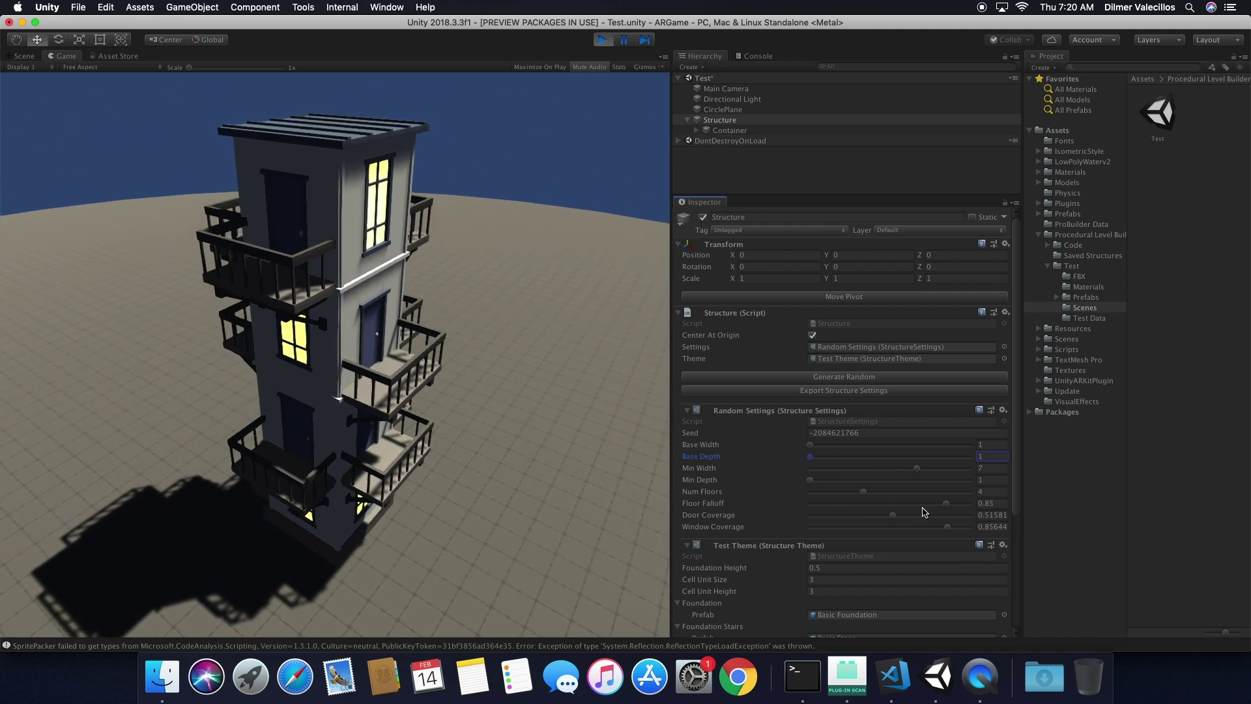
Try the structure with 1 and 2 floors, and set Num Floors to 5.
{"action": "left_click_drag", "start_coordinate": [865, 498], "coordinate": [818, 500]}
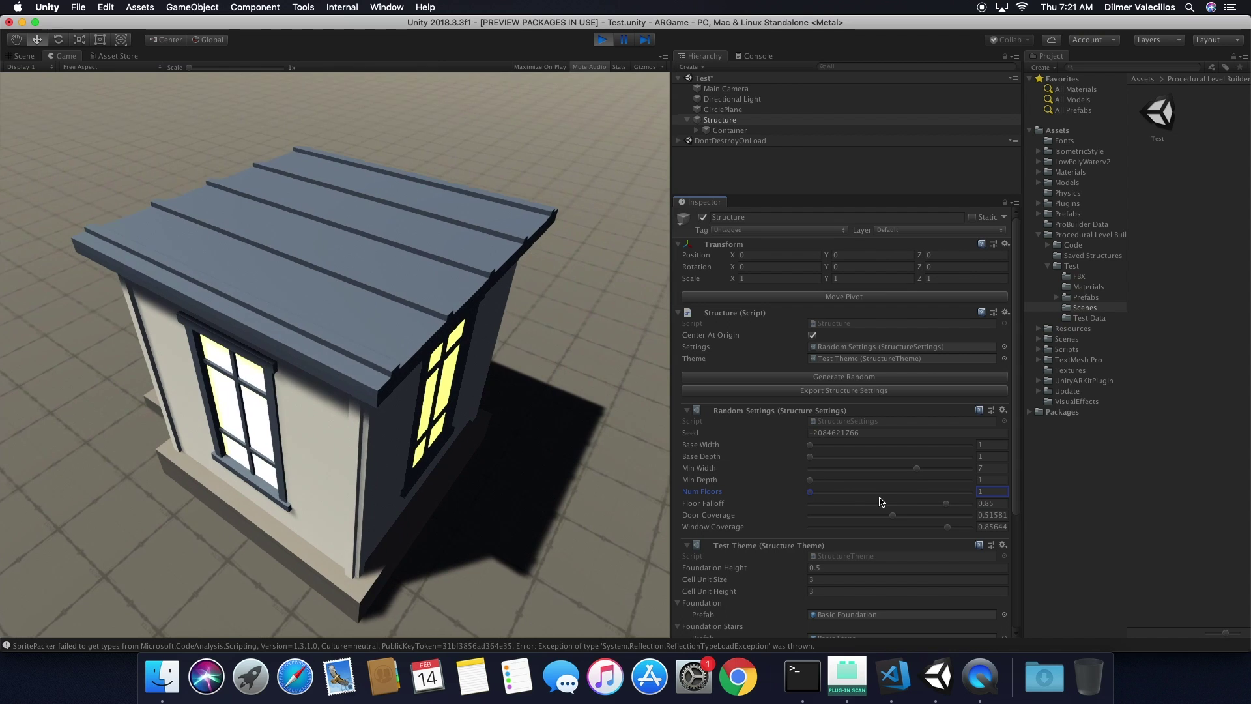
{"action": "left_click", "coordinate": [846, 492]}
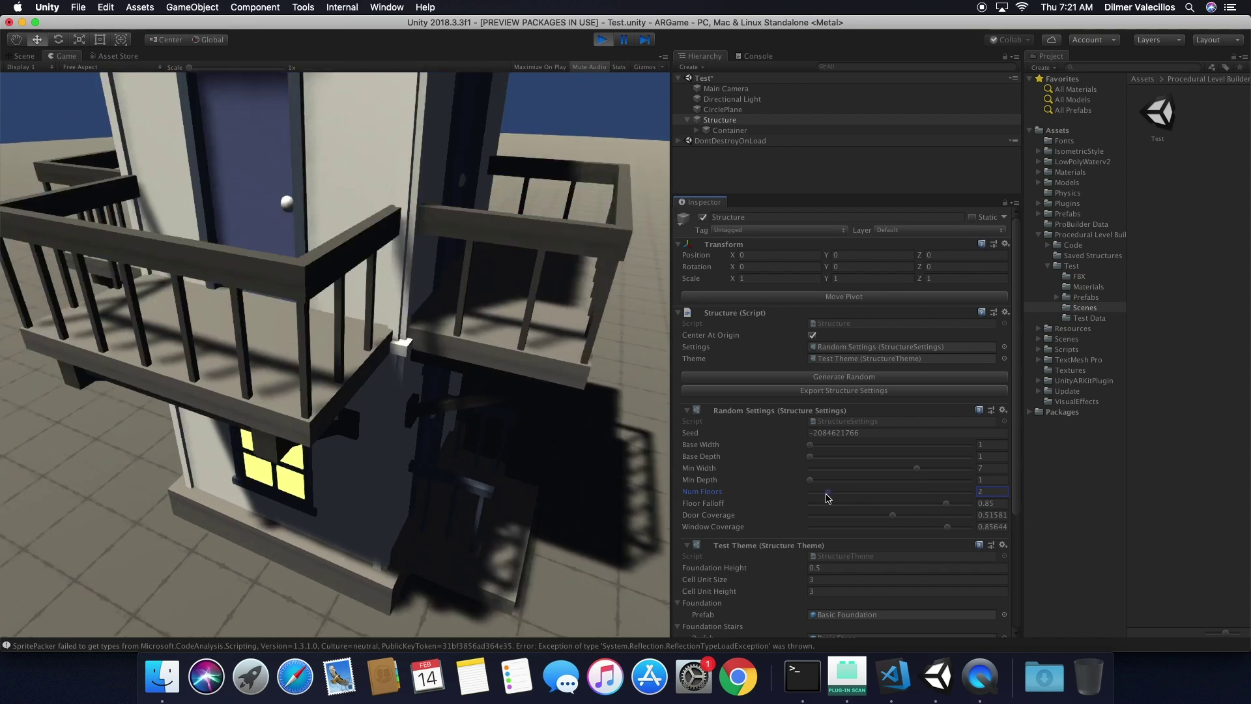
{"action": "left_click_drag", "start_coordinate": [854, 500], "coordinate": [879, 500]}
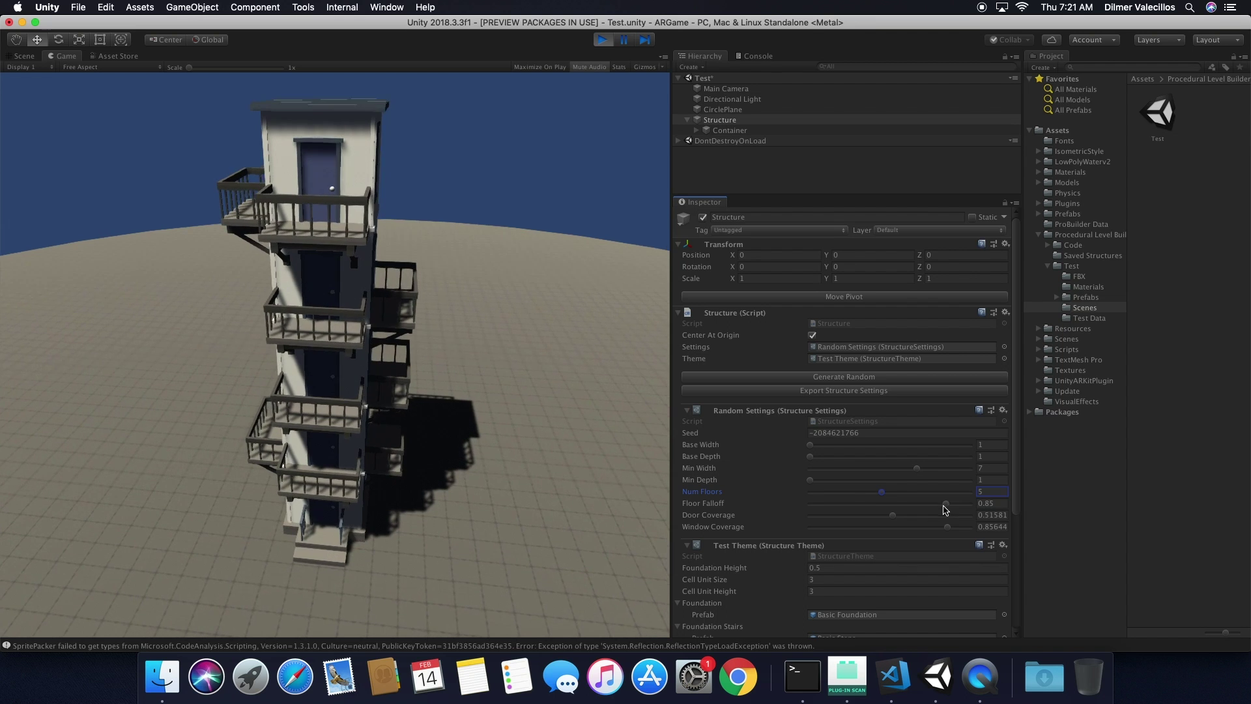
Set Floor Falloff to 0.545, Door Coverage to 0.656, and Base Width, Base Depth and Num Floors to 7.
{"action": "left_click_drag", "start_coordinate": [892, 515], "coordinate": [826, 524]}
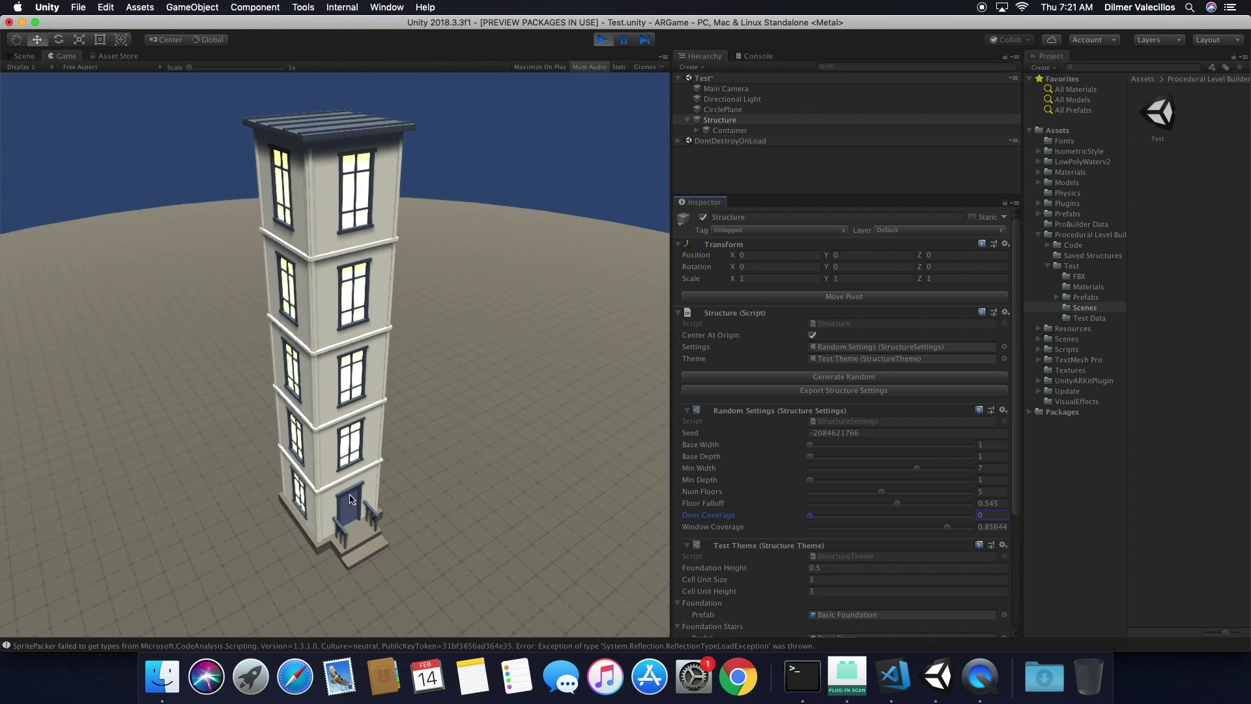
{"action": "left_click_drag", "start_coordinate": [814, 519], "coordinate": [920, 526]}
{"action": "left_click_drag", "start_coordinate": [810, 445], "coordinate": [917, 446]}
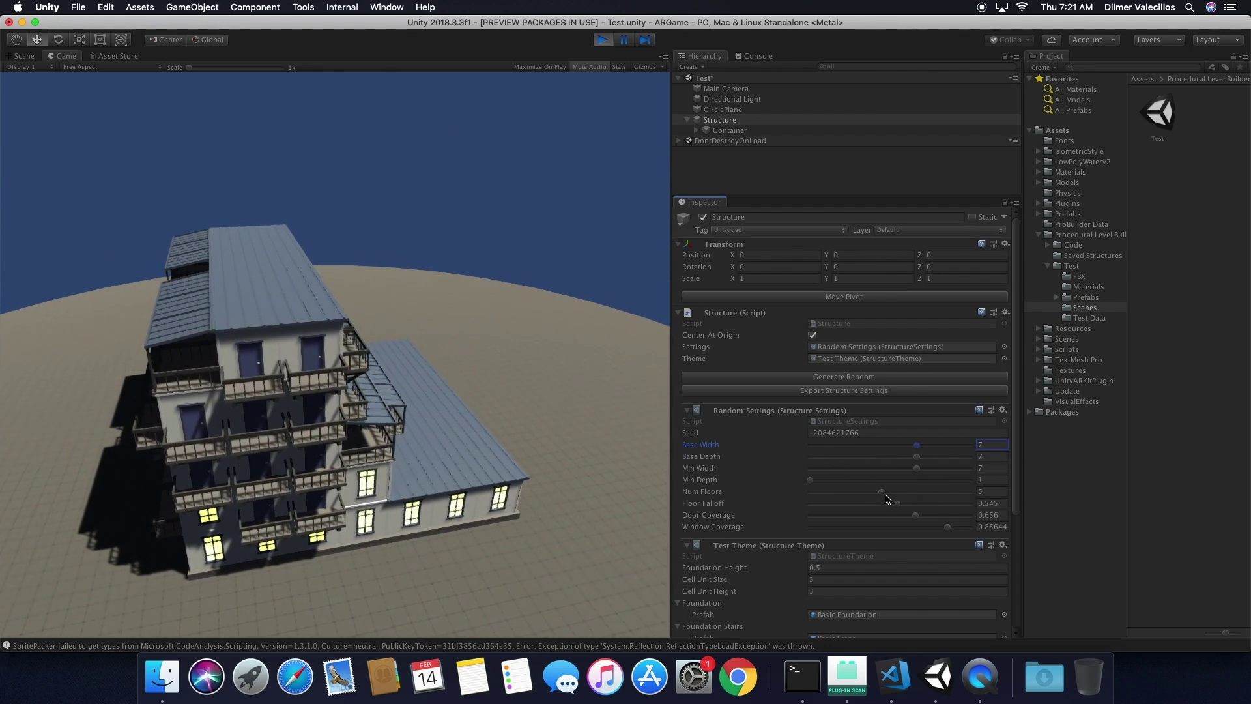
{"action": "left_click_drag", "start_coordinate": [883, 493], "coordinate": [926, 499]}
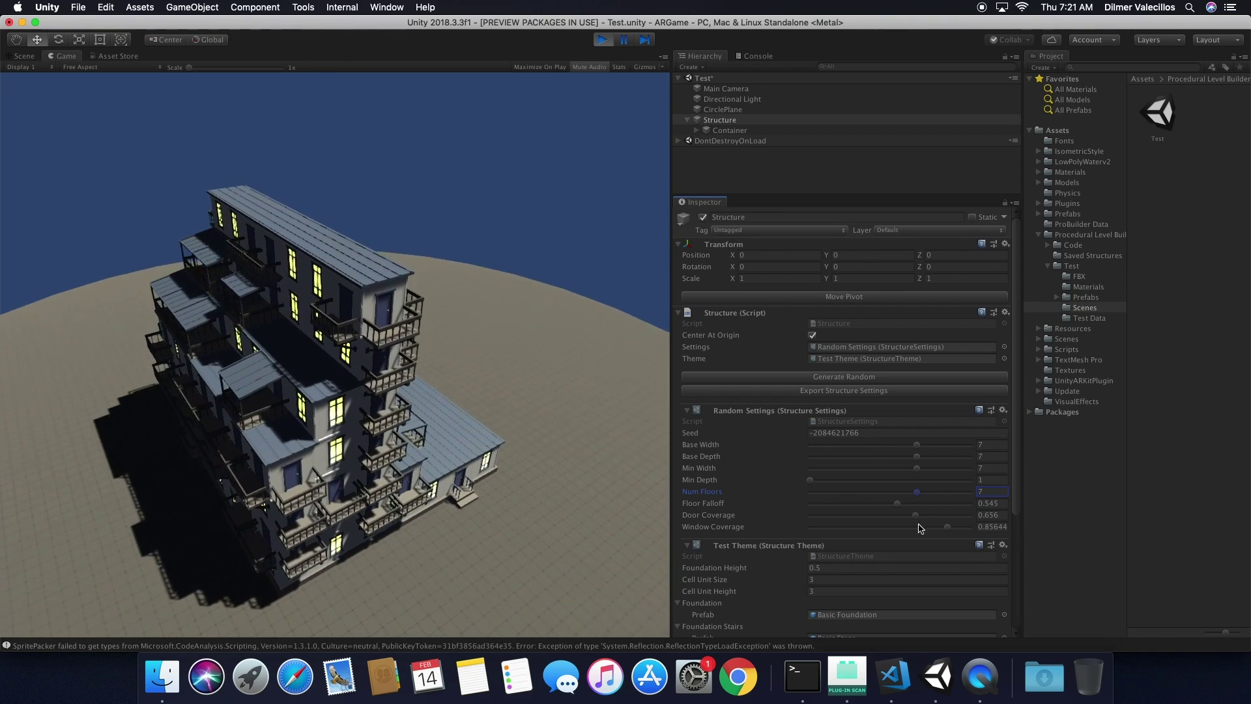
Set Window Coverage and Door Coverage to 0 and inspect the building's walls in the Scene view.
{"action": "left_click_drag", "start_coordinate": [940, 532], "coordinate": [808, 537]}
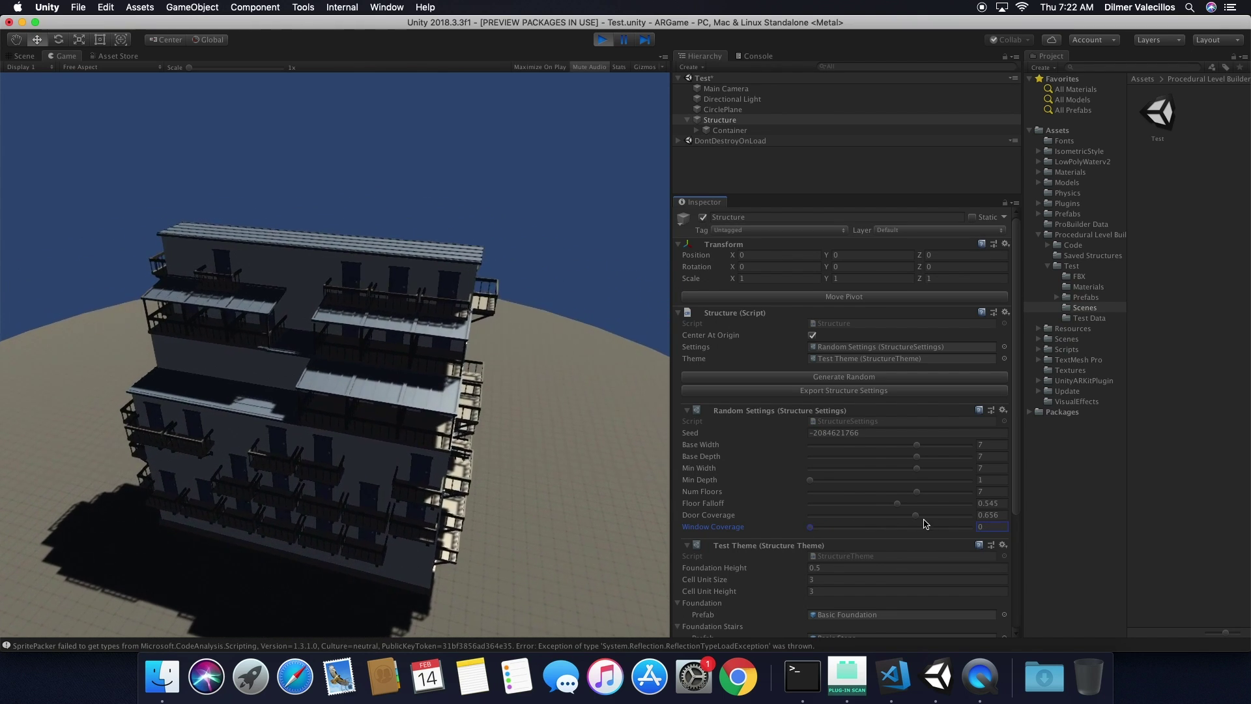
{"action": "left_click_drag", "start_coordinate": [868, 527], "coordinate": [825, 530]}
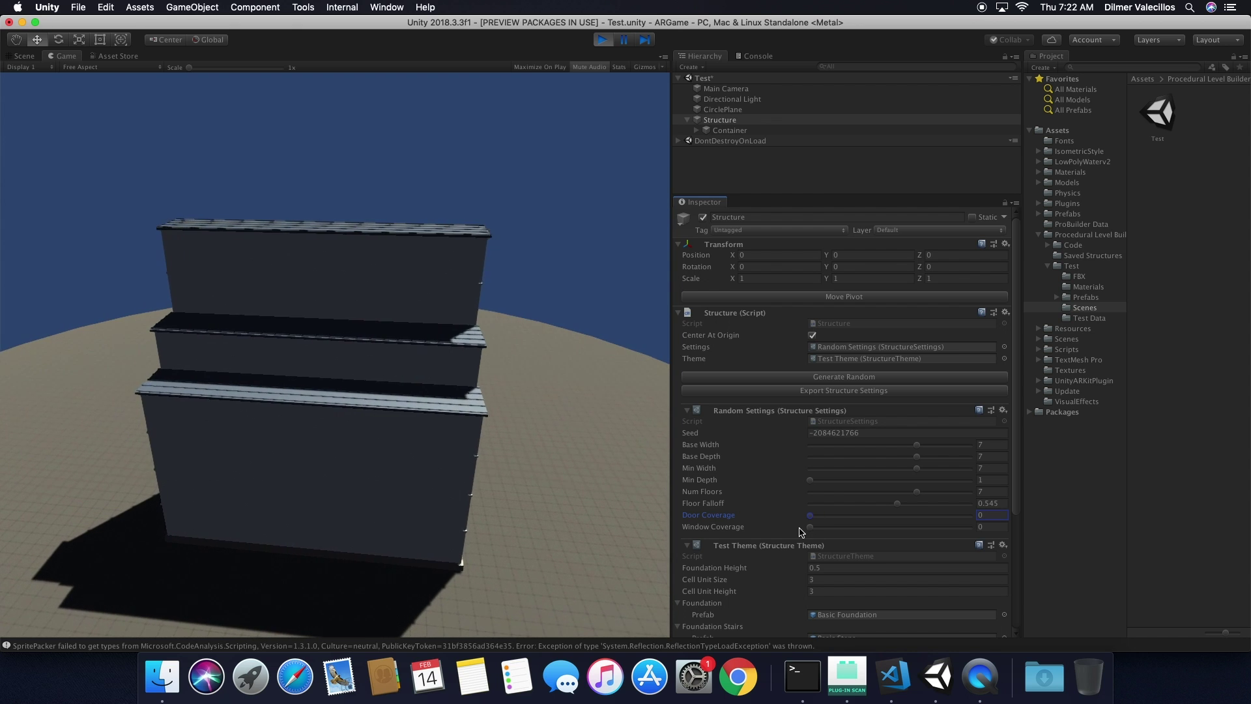
{"action": "left_click", "coordinate": [20, 58]}
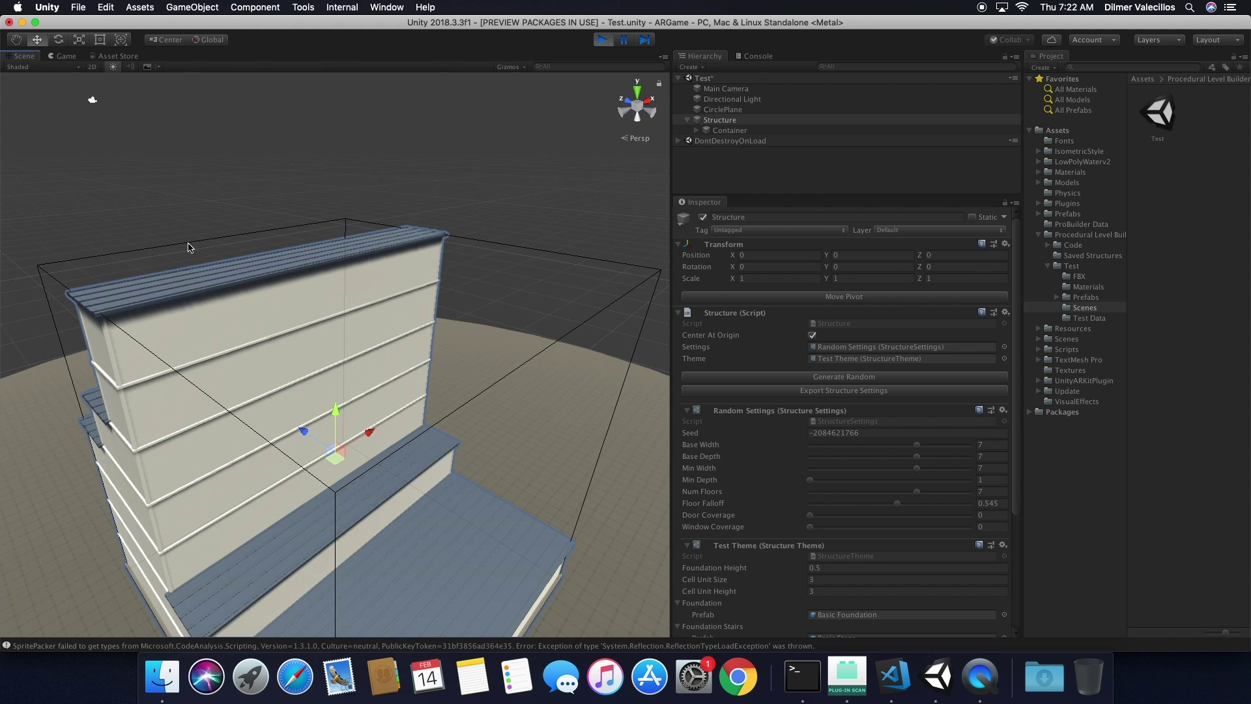
{"action": "left_click_drag", "start_coordinate": [218, 331], "coordinate": [645, 313], "text": "alt"}
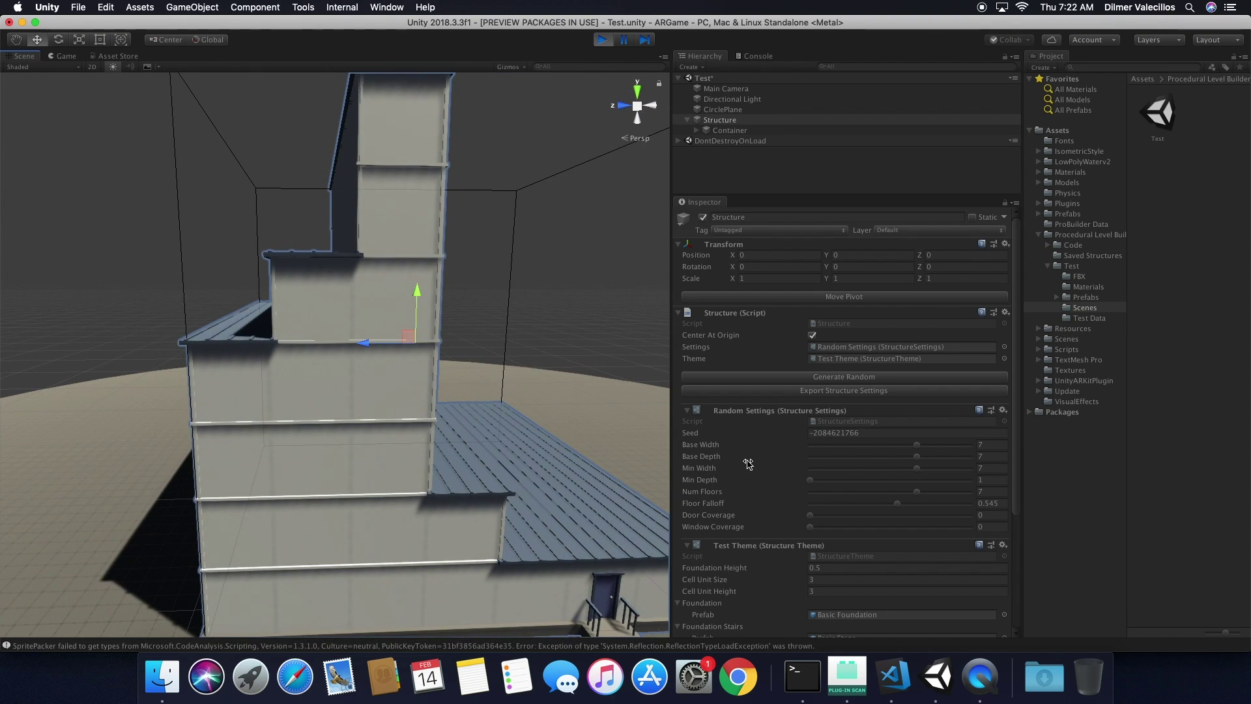
Set Door Coverage to 0.122, Window Coverage to 0.277, Num Floors to 2 and Base Width to 4.
{"action": "left_click_drag", "start_coordinate": [820, 520], "coordinate": [832, 521]}
{"action": "left_click_drag", "start_coordinate": [478, 315], "coordinate": [631, 331], "text": "alt"}
{"action": "left_click_drag", "start_coordinate": [820, 533], "coordinate": [858, 534]}
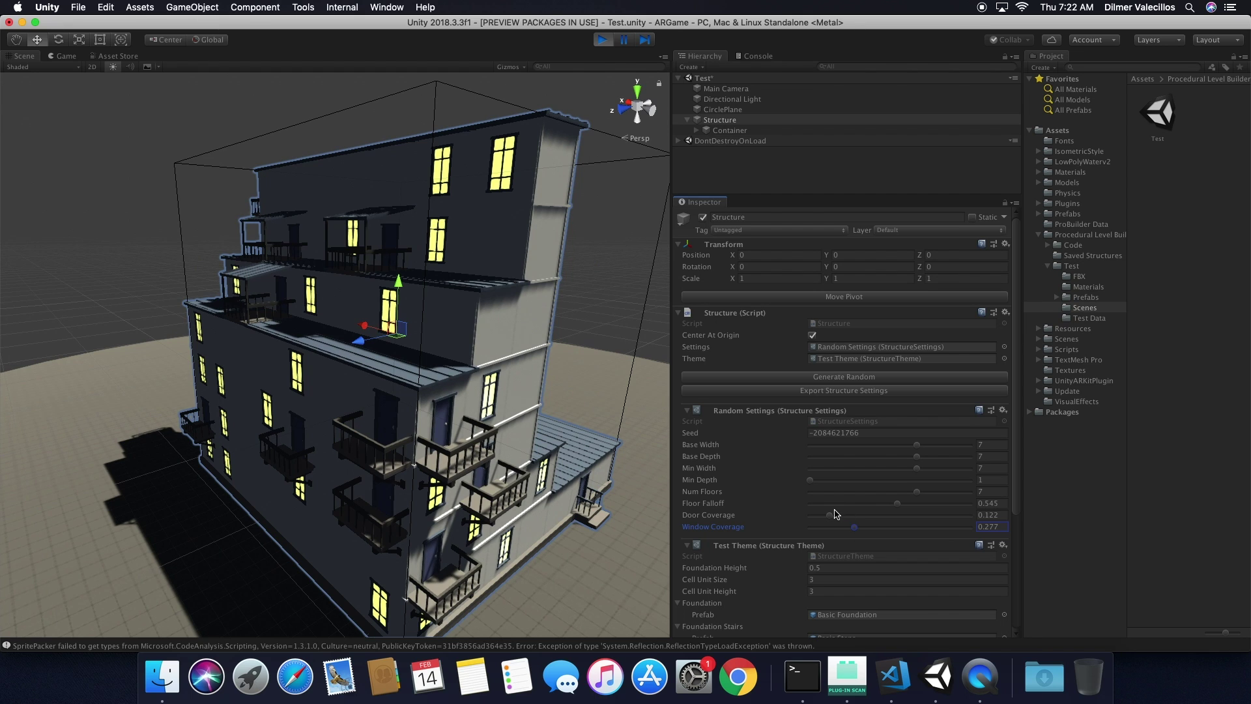
{"action": "left_click_drag", "start_coordinate": [911, 497], "coordinate": [832, 502]}
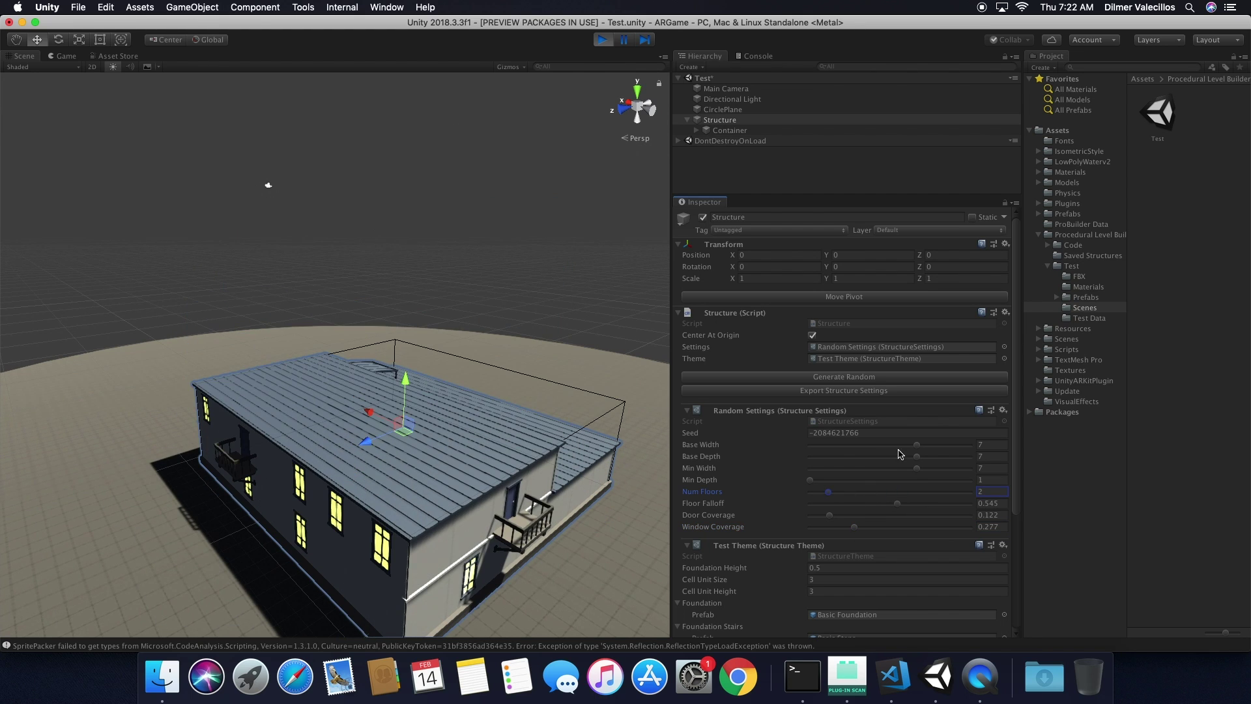
{"action": "left_click_drag", "start_coordinate": [906, 451], "coordinate": [865, 455]}
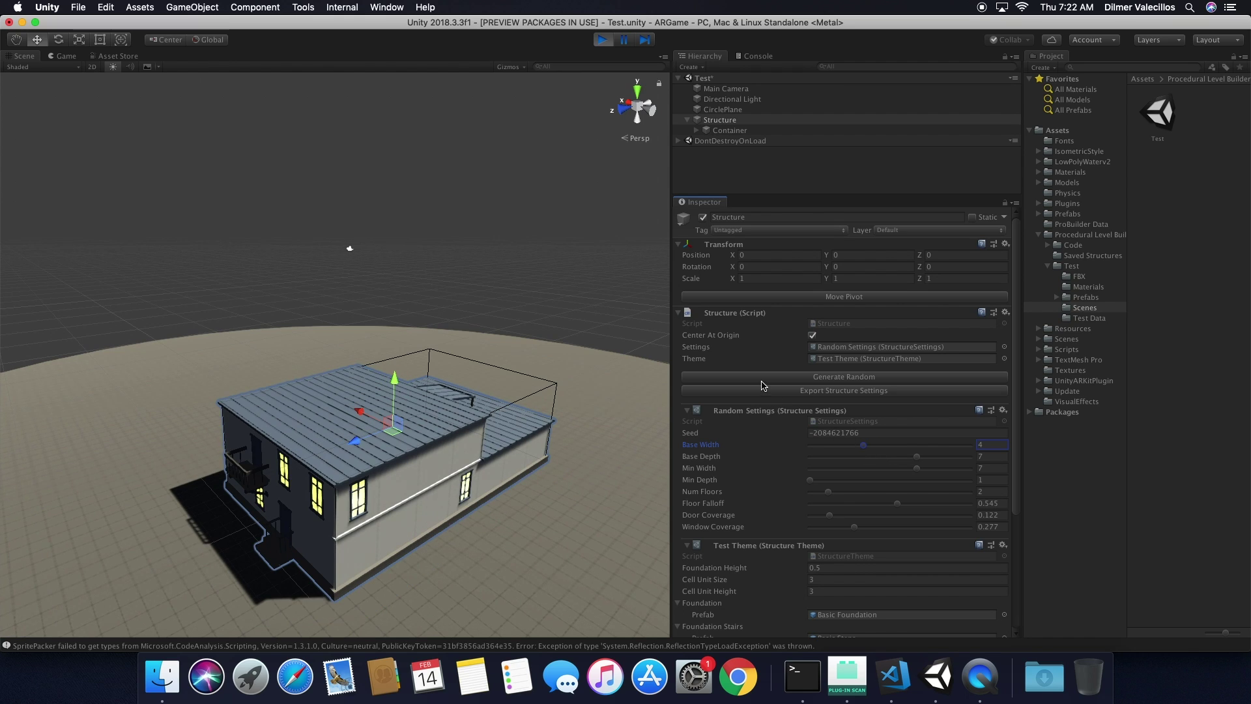
Generate several random variations of the structure with Generate Random while in the Scene view.
{"action": "left_click", "coordinate": [803, 378]}
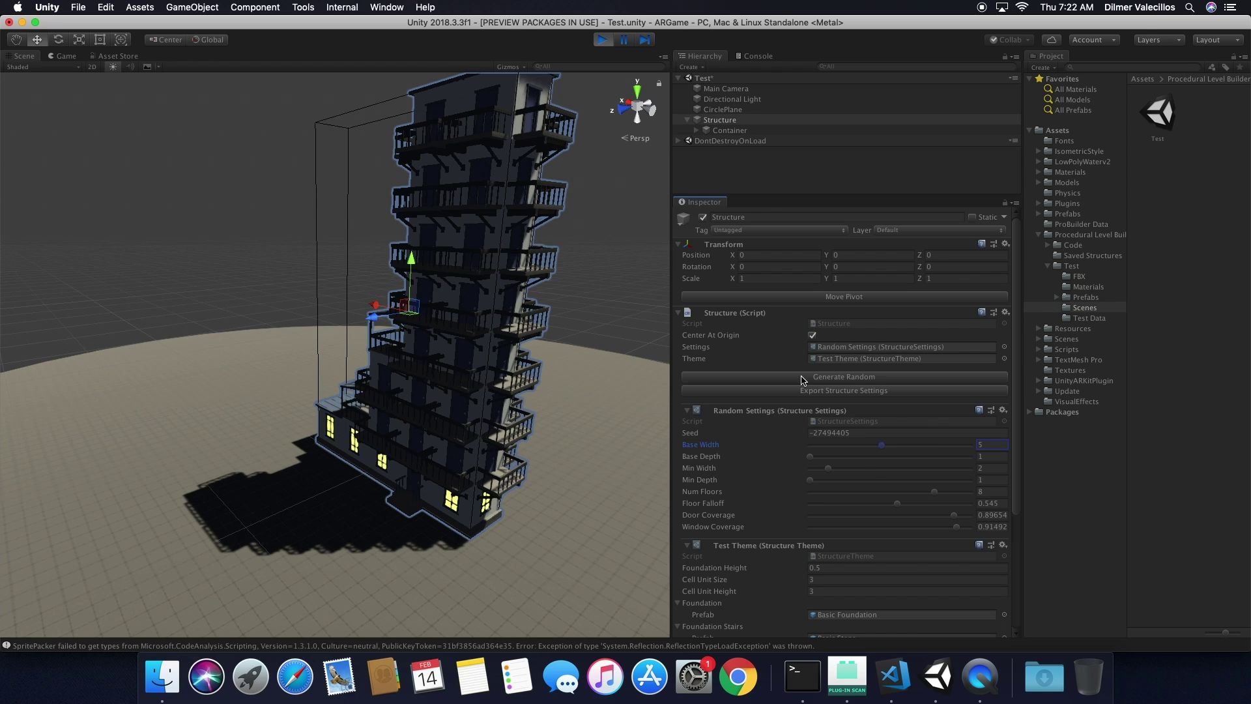
{"action": "left_click", "coordinate": [803, 378]}
{"action": "left_click", "coordinate": [804, 378]}
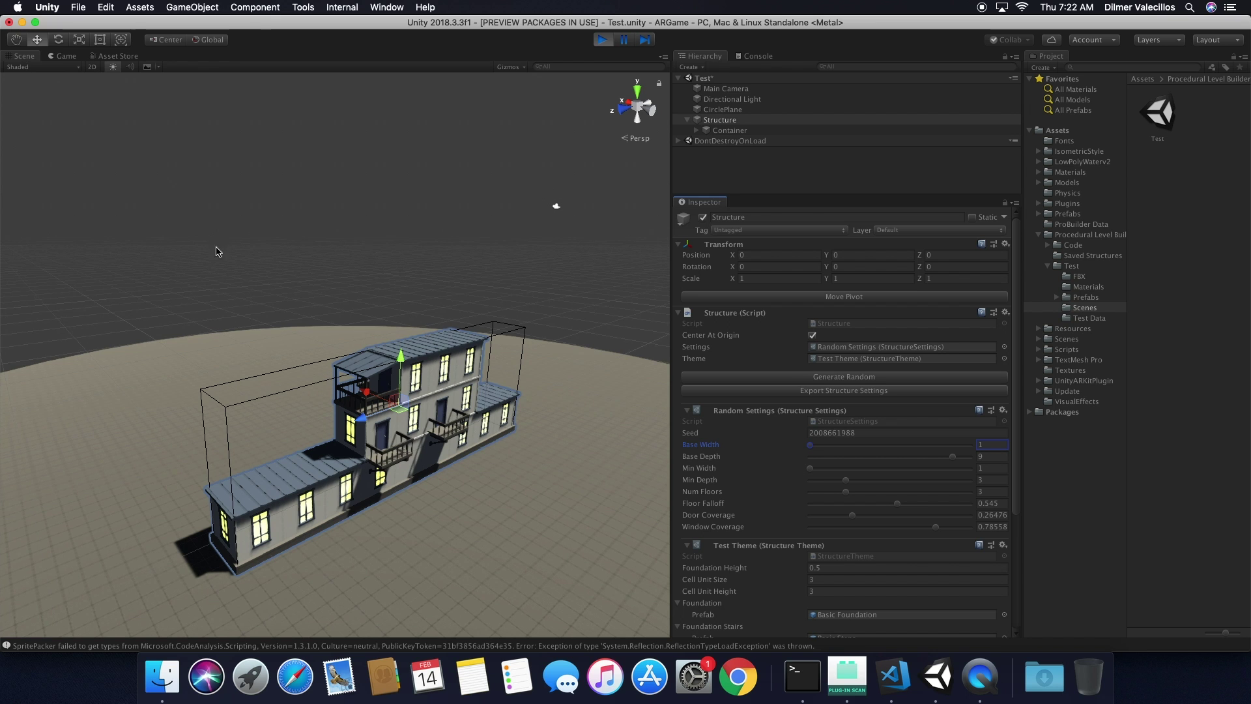
Return to the Game view and generate a series of further random buildings, watching their build animations.
{"action": "left_click", "coordinate": [67, 71]}
{"action": "left_click", "coordinate": [63, 56]}
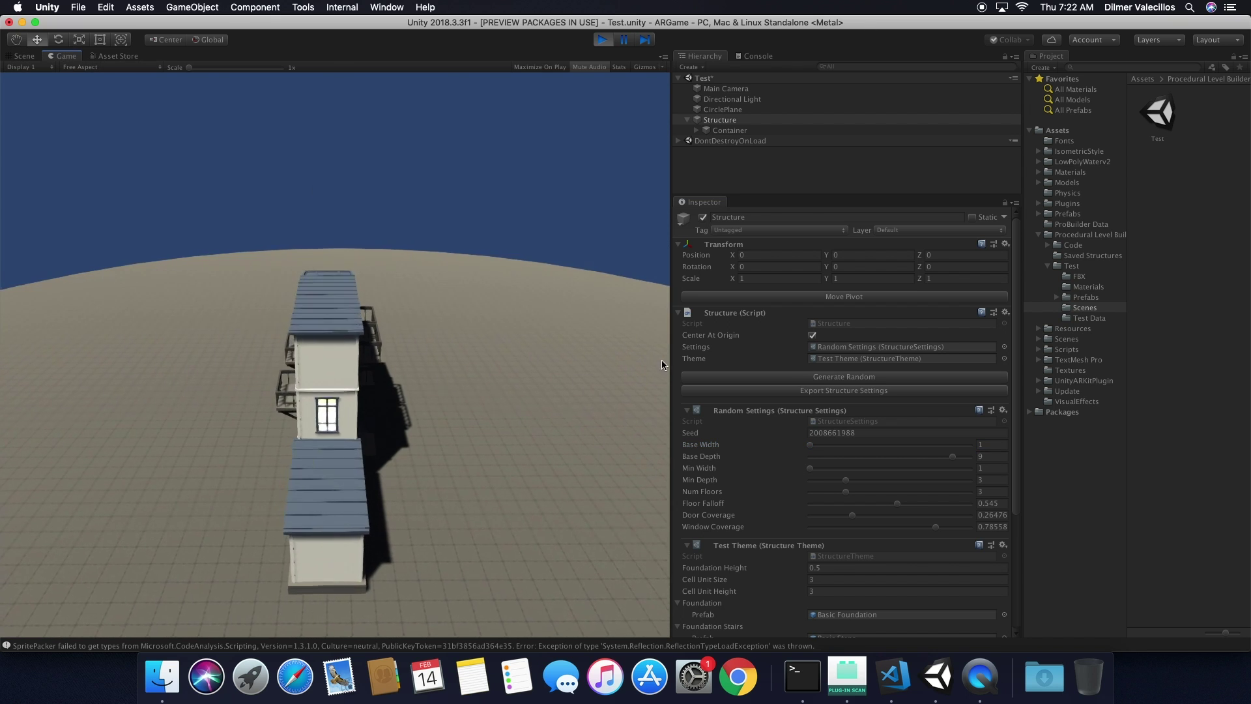
{"action": "left_click", "coordinate": [786, 378]}
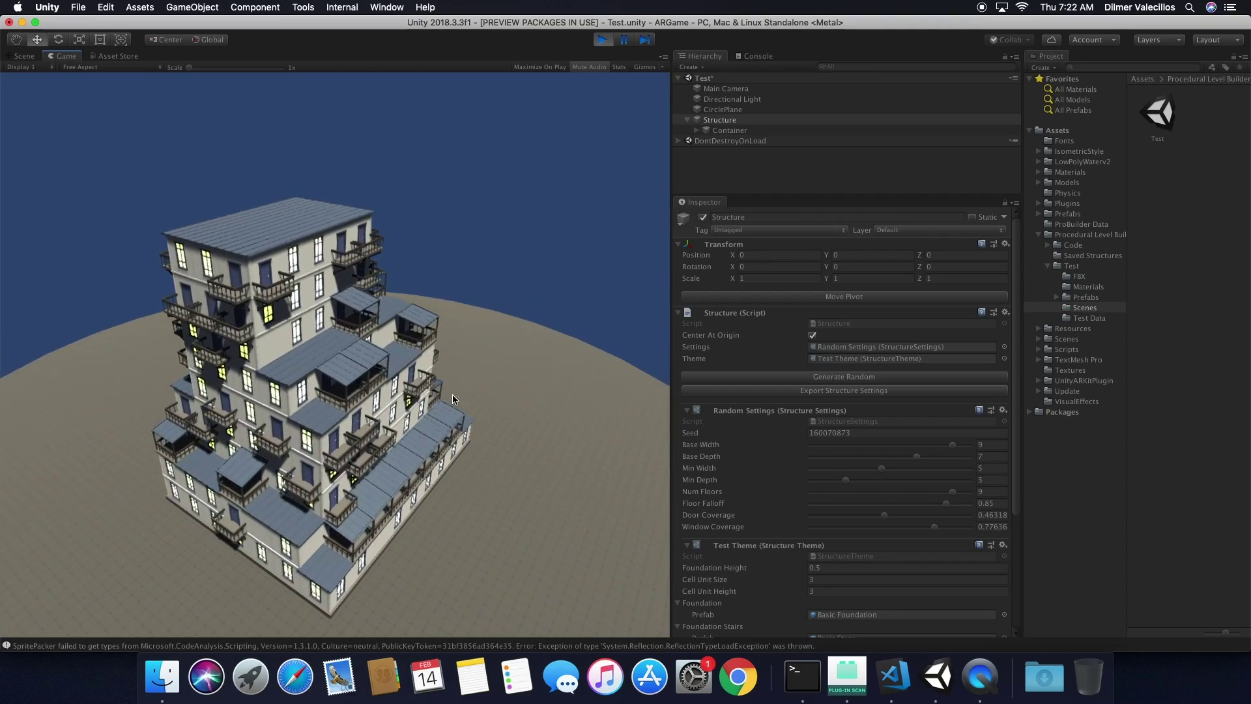
{"action": "left_click", "coordinate": [325, 404]}
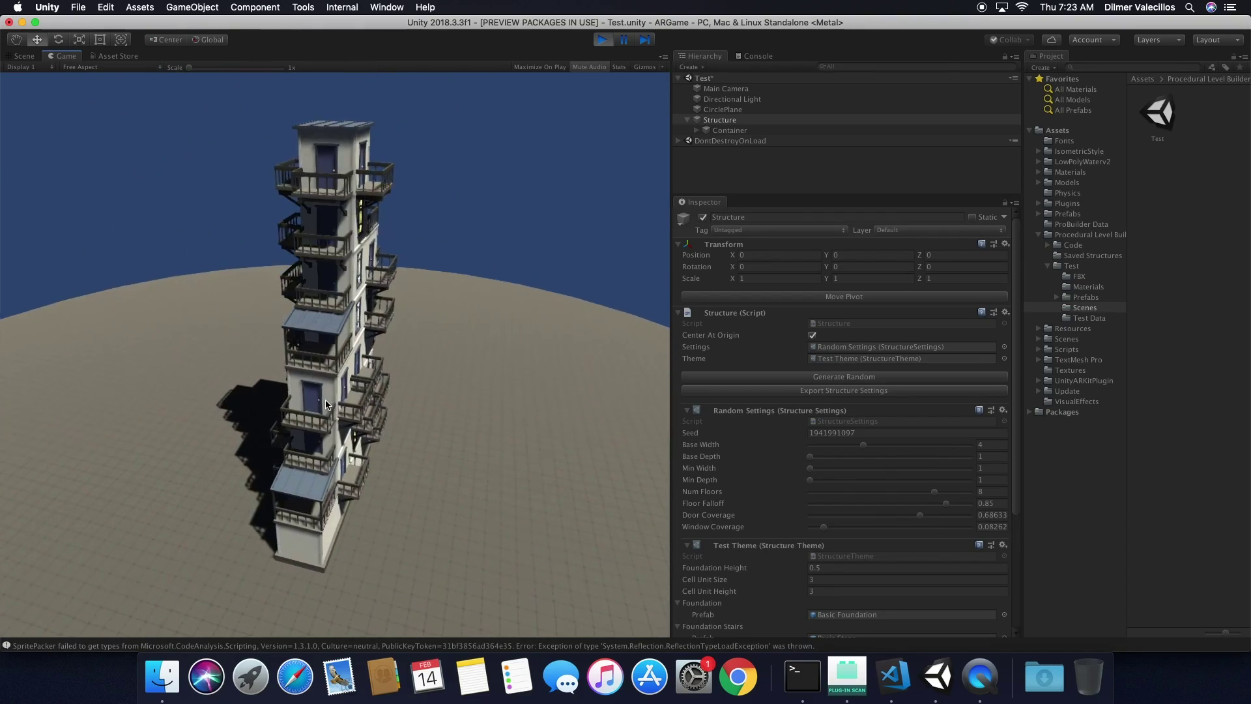
{"action": "left_click", "coordinate": [326, 404]}
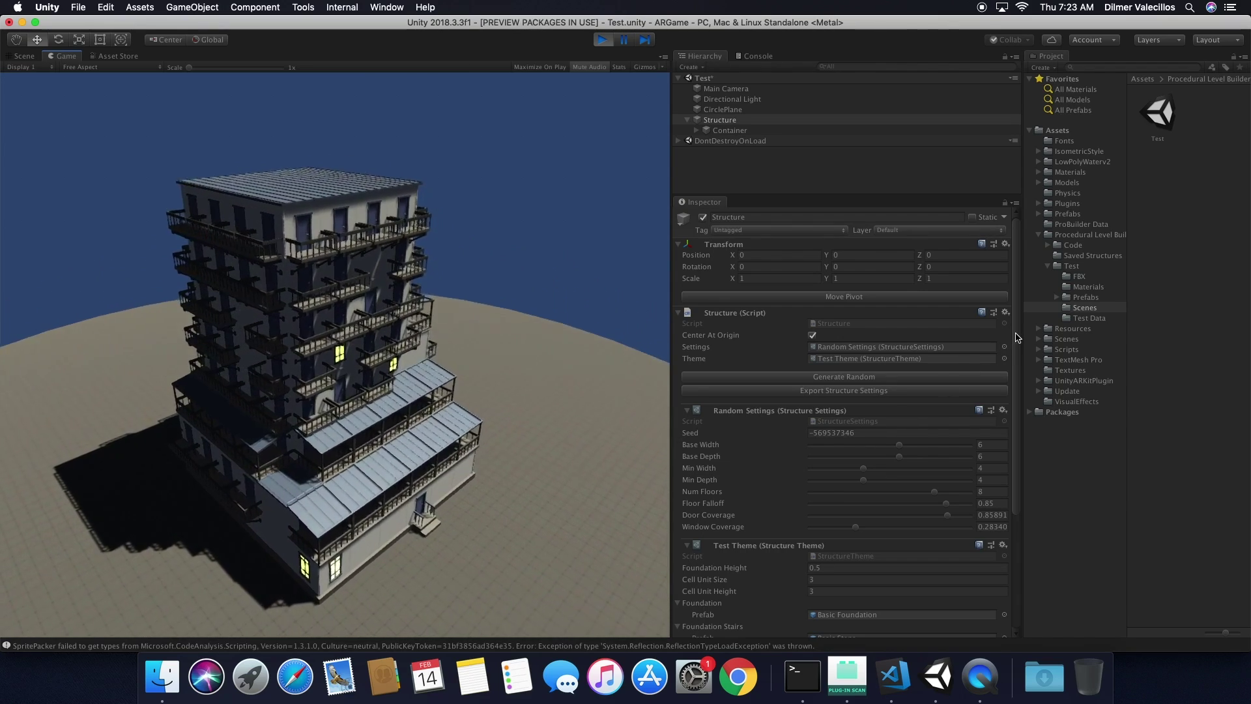
{"action": "left_click", "coordinate": [366, 395]}
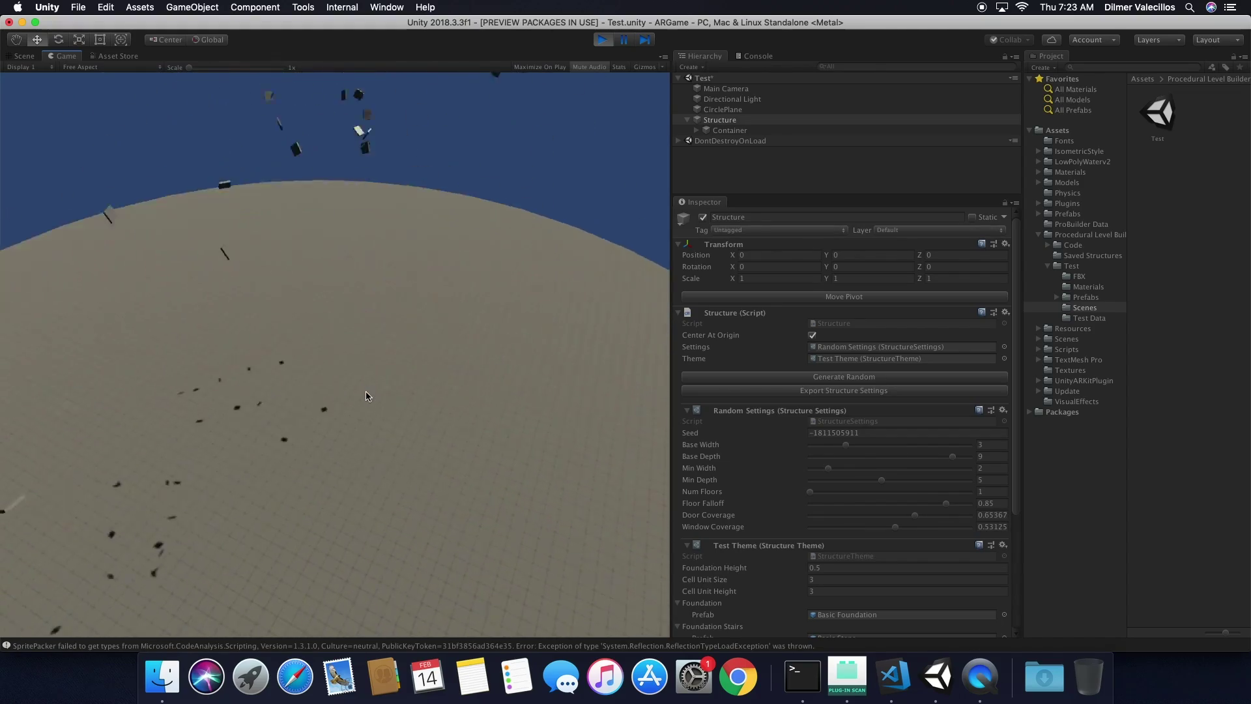
{"action": "left_click", "coordinate": [367, 395]}
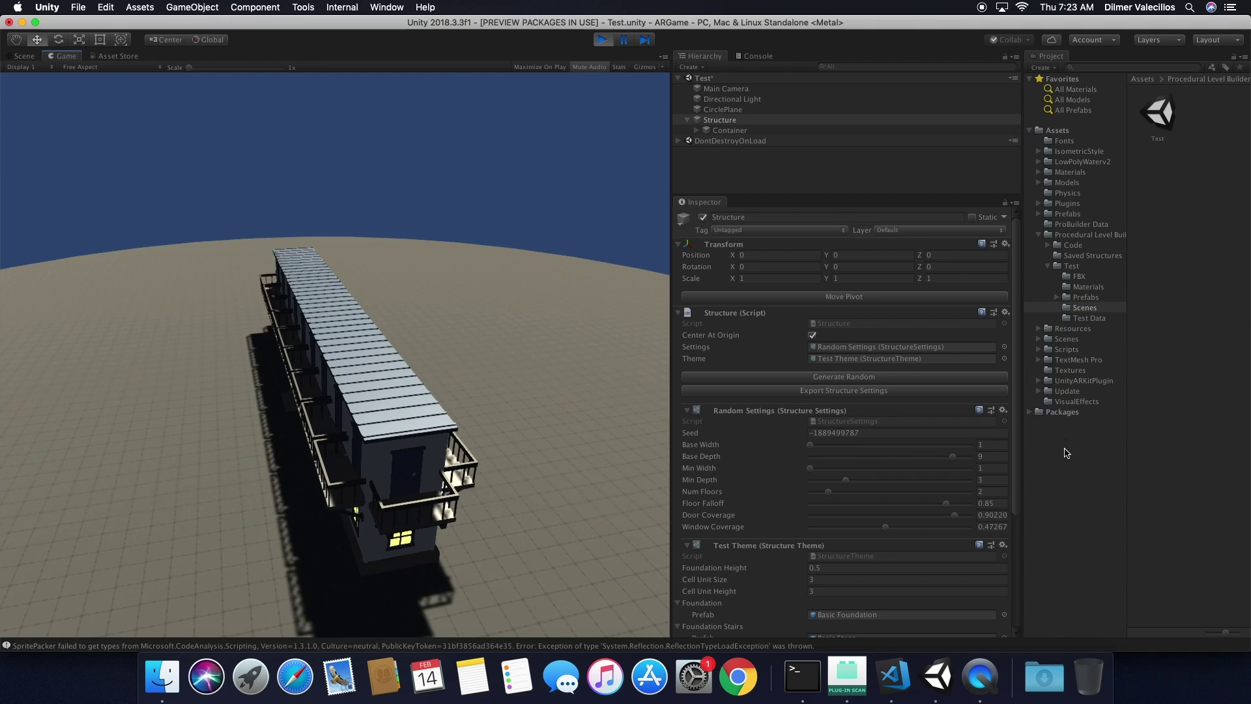
Review the Random Settings and Test Theme values of the structure, then generate another random building.
{"action": "left_click", "coordinate": [991, 444]}
{"action": "scroll", "coordinate": [997, 469], "scroll_direction": "down", "scroll_amount": 5}
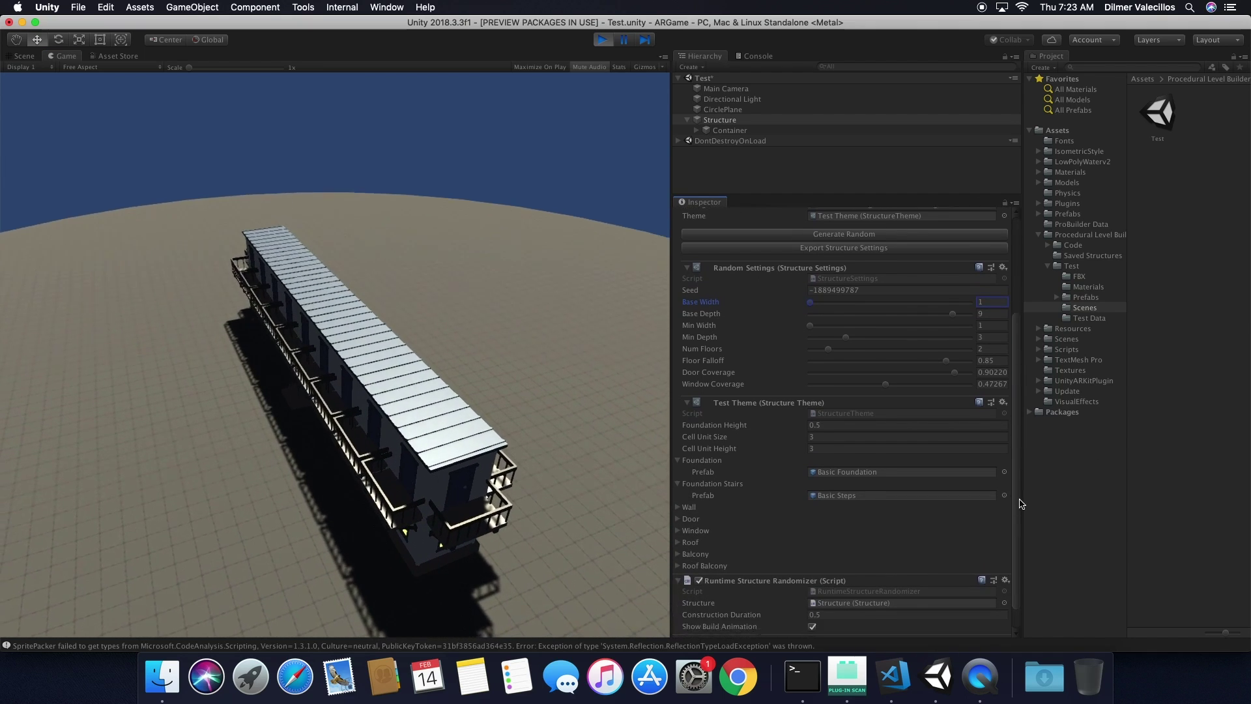
{"action": "scroll", "coordinate": [863, 337], "scroll_direction": "up", "scroll_amount": 4}
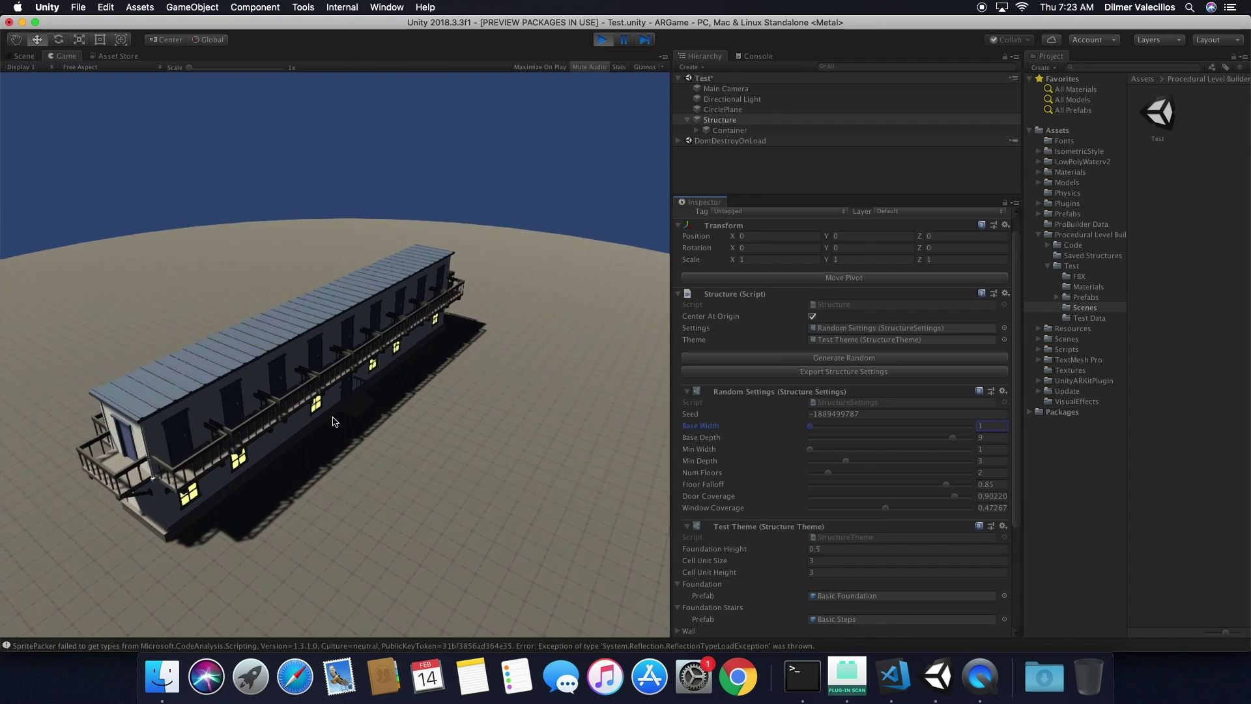
{"action": "scroll", "coordinate": [1008, 456], "scroll_direction": "down", "scroll_amount": 5}
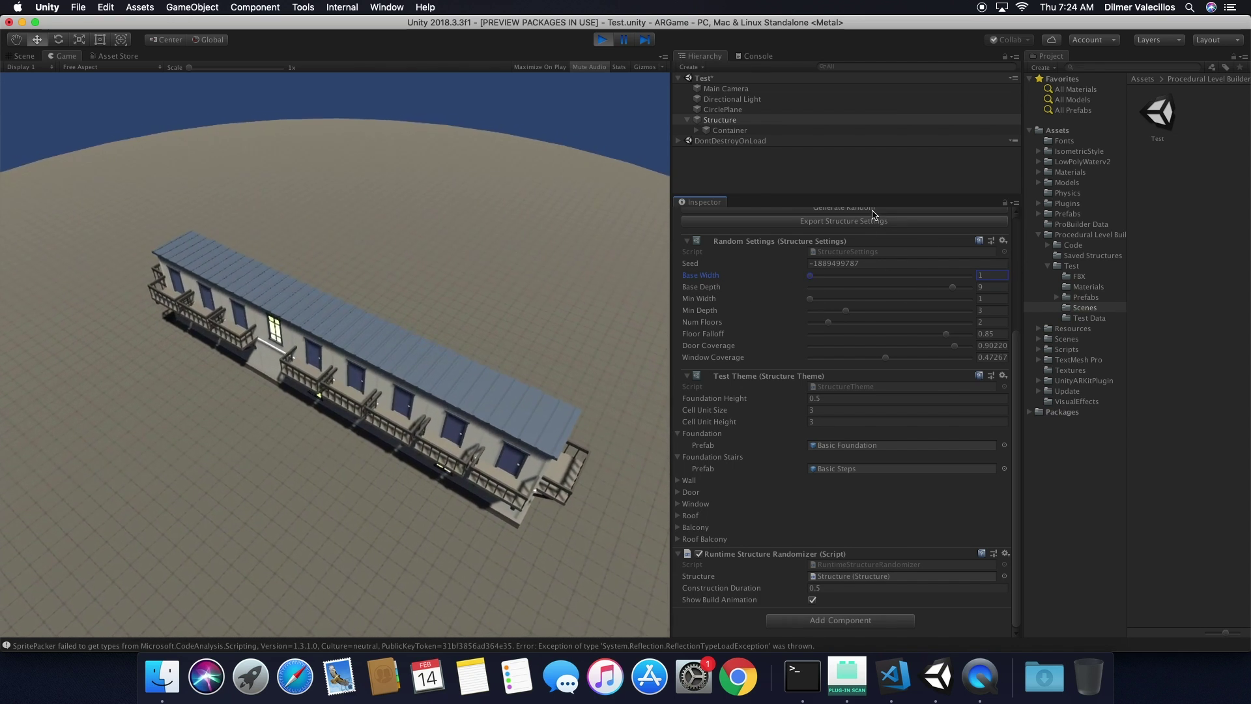
{"action": "left_click", "coordinate": [428, 365]}
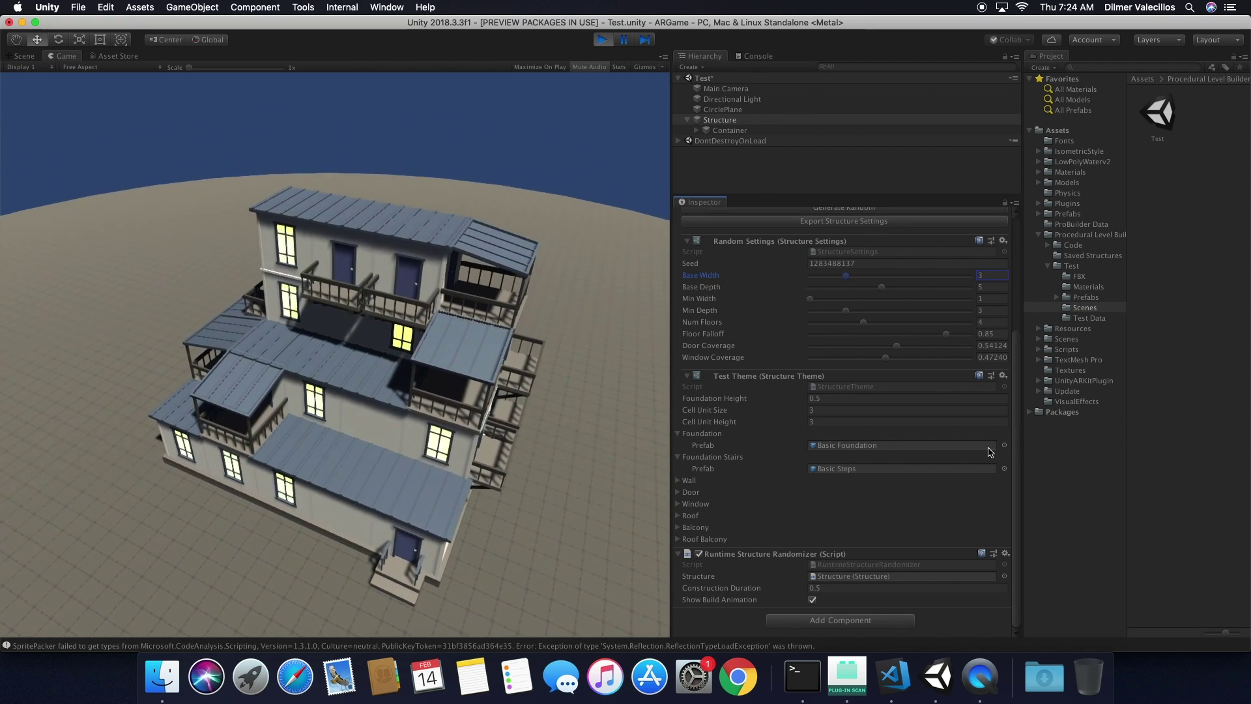
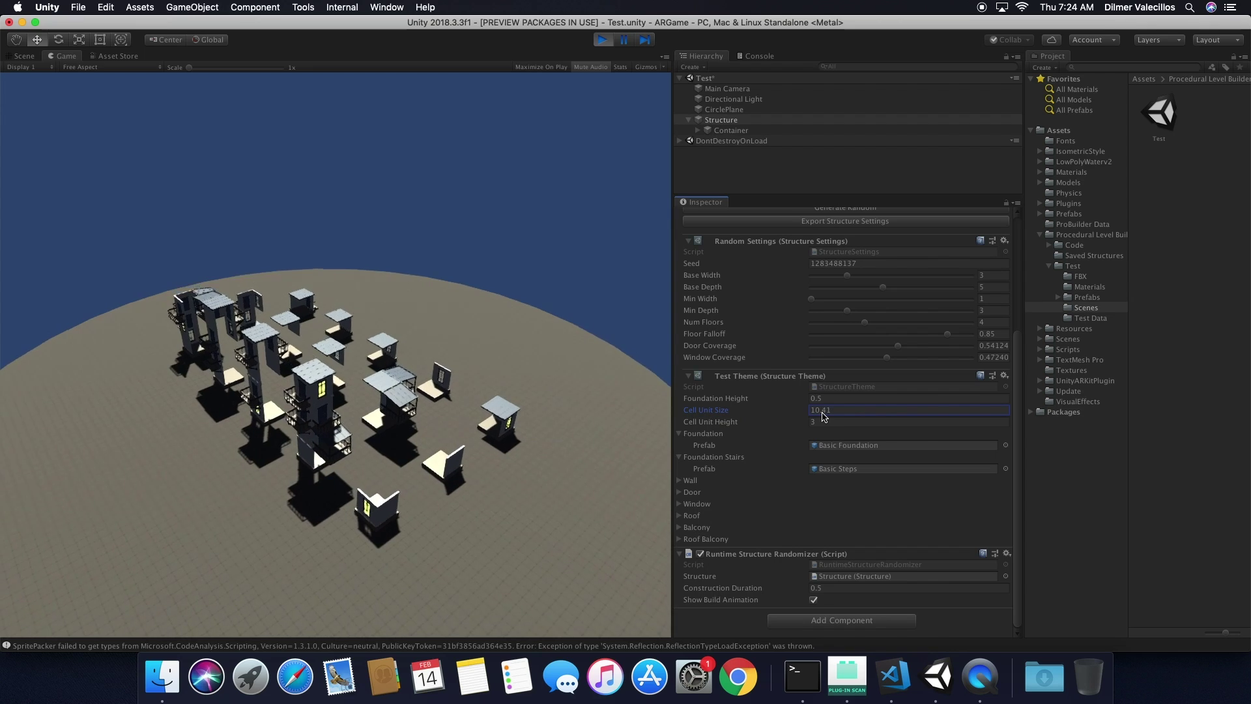
Vary the theme's Cell Unit Size and Cell Unit Height, restore both to 3 and generate a new random building.
{"action": "left_click_drag", "start_coordinate": [819, 417], "coordinate": [769, 417]}
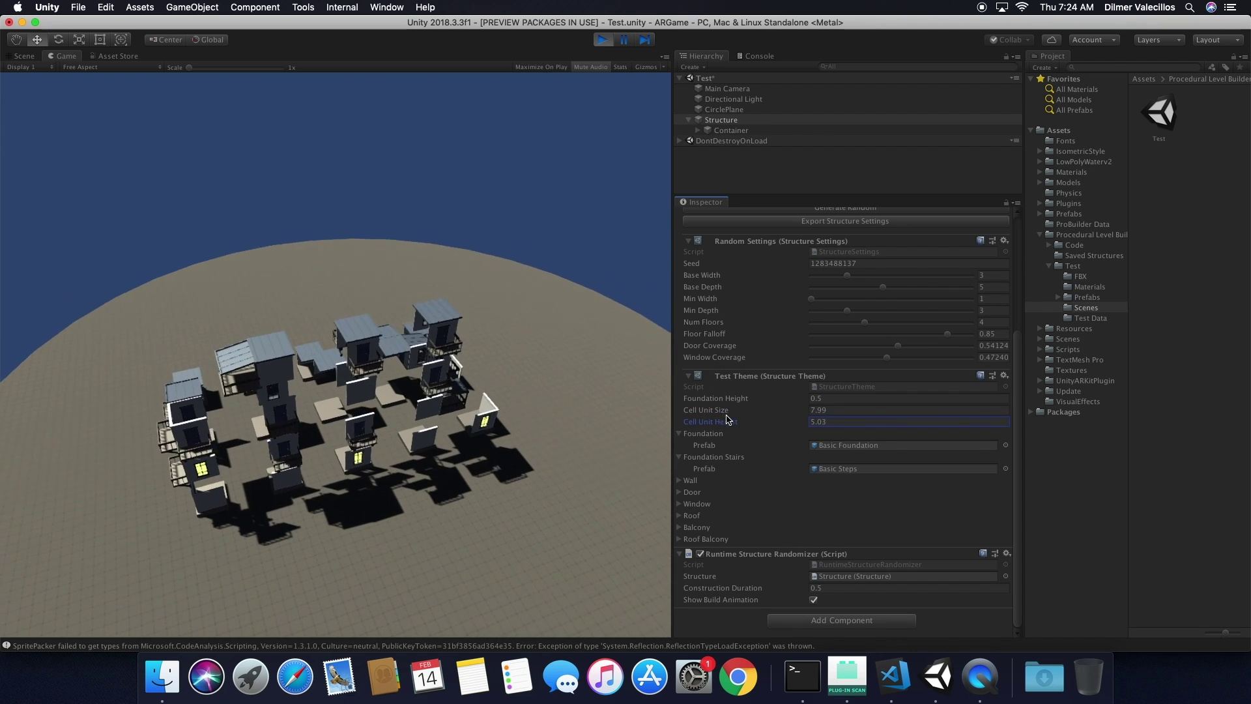
{"action": "mouse_move", "coordinate": [725, 413]}
{"action": "left_mouse_down"}
{"action": "mouse_move", "coordinate": [751, 422]}
{"action": "mouse_move", "coordinate": [735, 422]}
{"action": "left_mouse_up"}
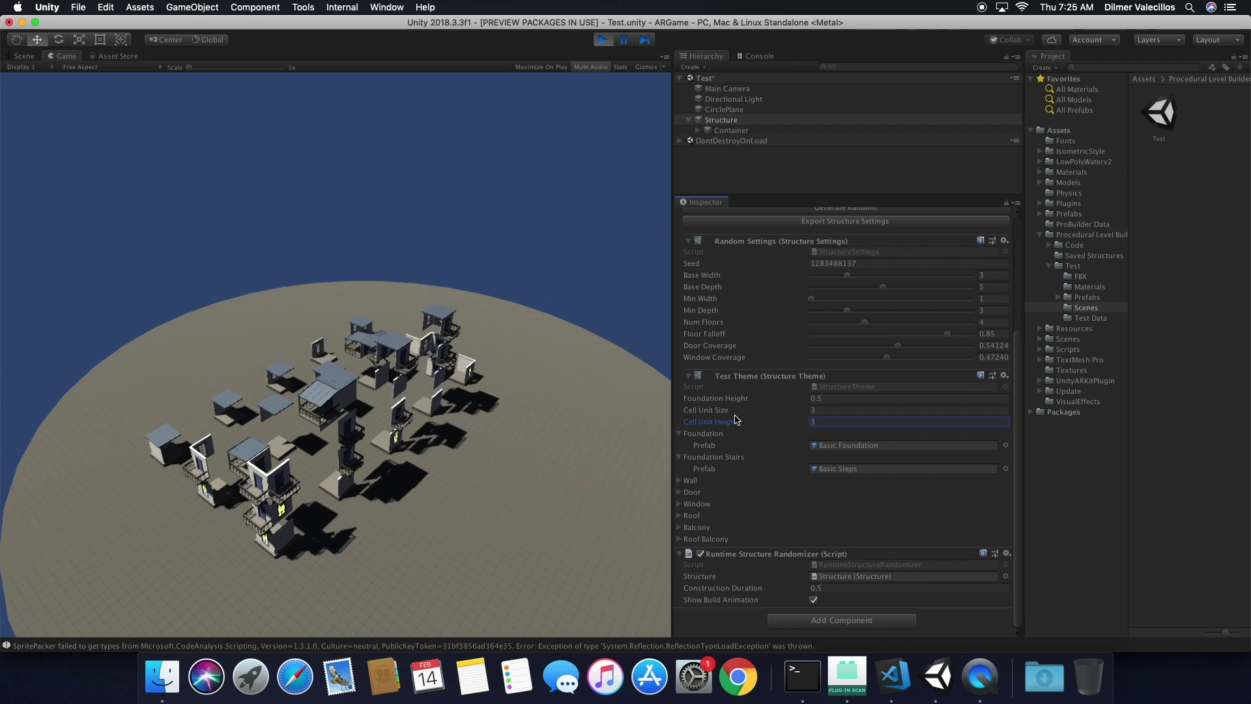
{"action": "scroll", "coordinate": [944, 358], "scroll_direction": "up", "scroll_amount": 5}
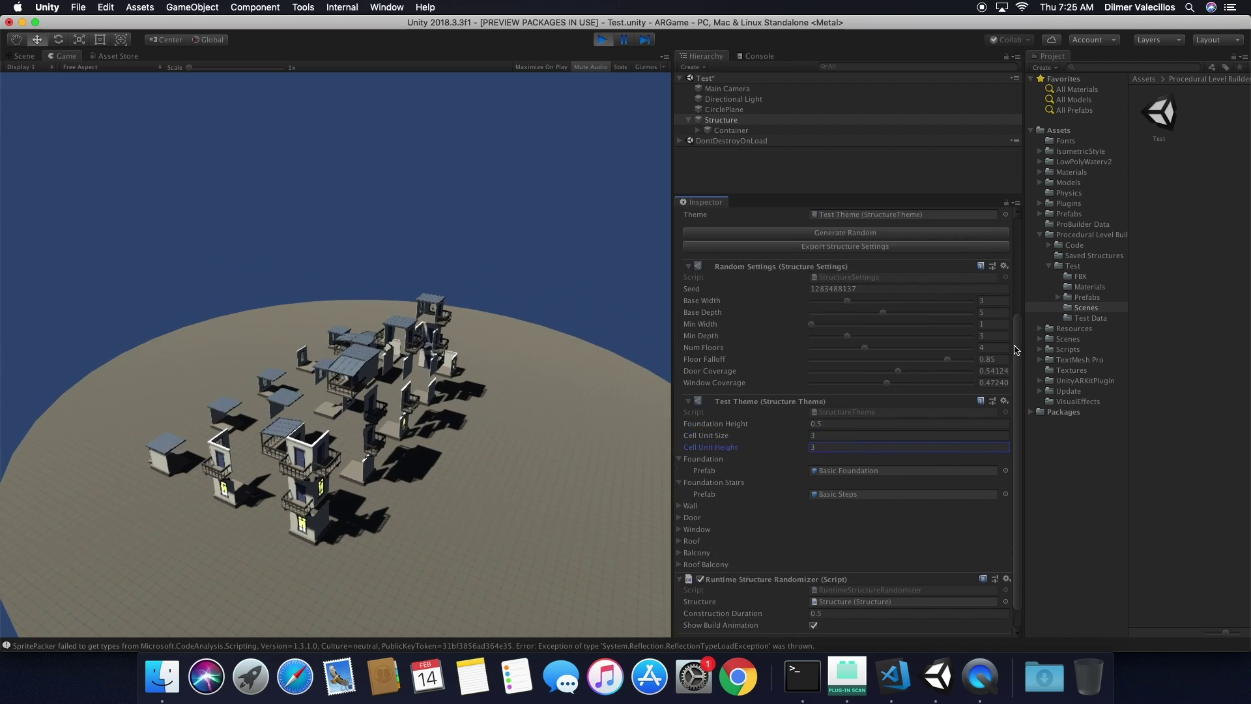
{"action": "left_click", "coordinate": [880, 310]}
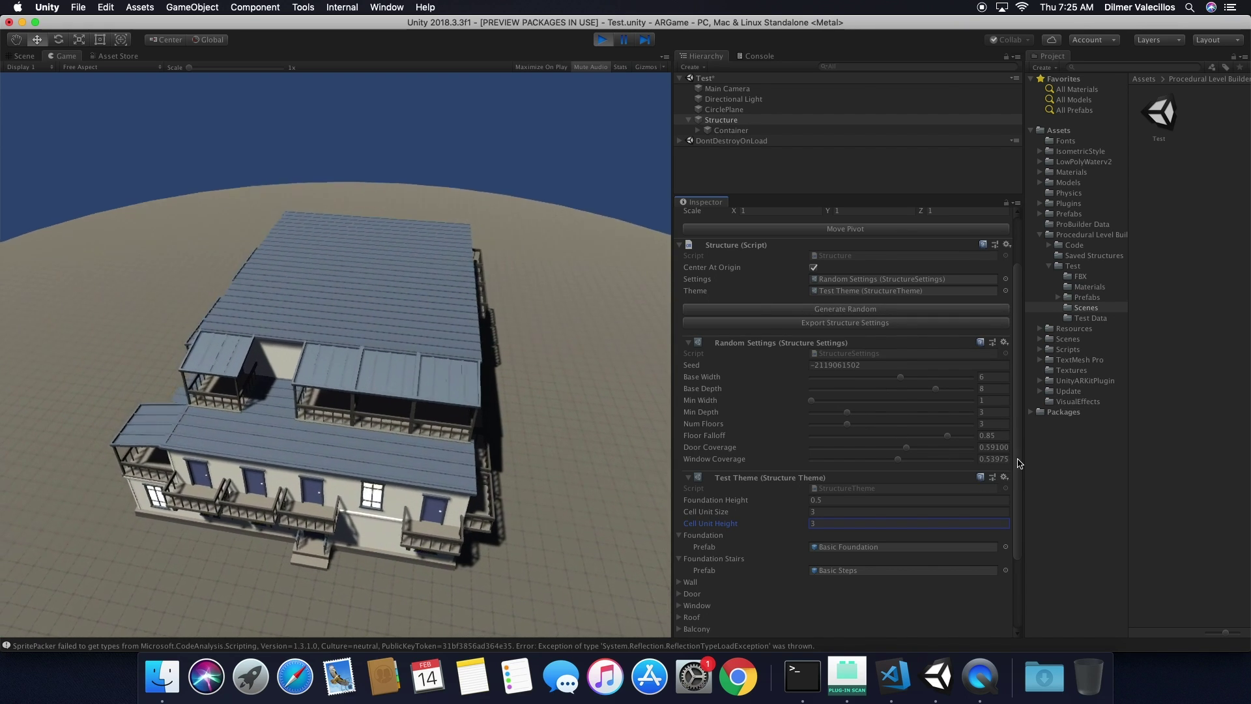
Expand the Wall, Door, Window, Roof, Balcony and Roof Balcony entries of the Test Theme to examine their assigned prefabs.
{"action": "scroll", "coordinate": [704, 515], "scroll_direction": "down", "scroll_amount": 5}
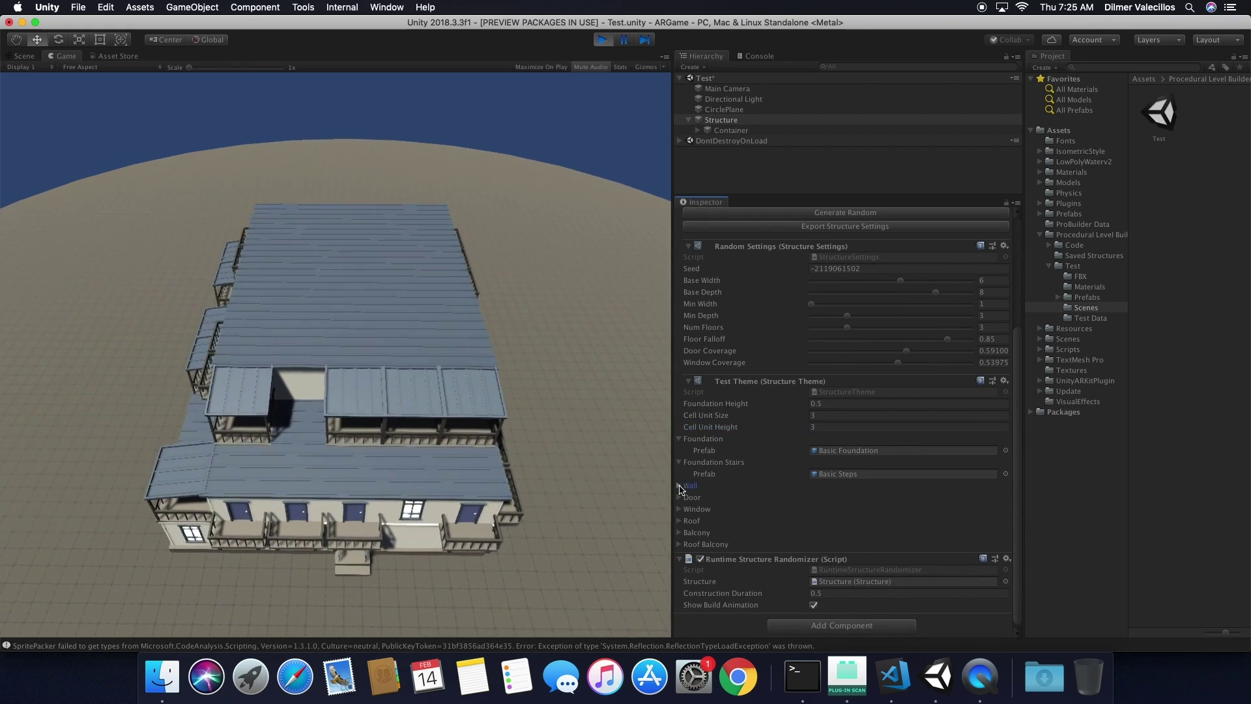
{"action": "left_click", "coordinate": [690, 486]}
{"action": "left_click", "coordinate": [684, 511]}
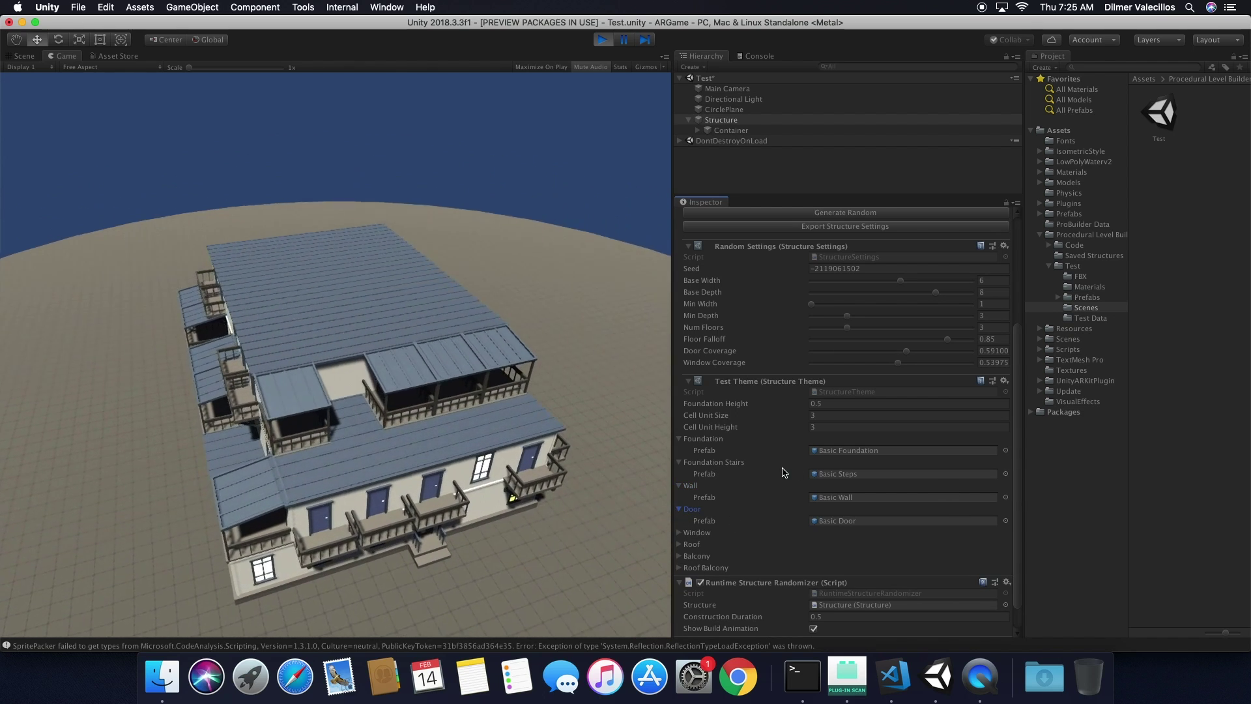
{"action": "left_click", "coordinate": [679, 532]}
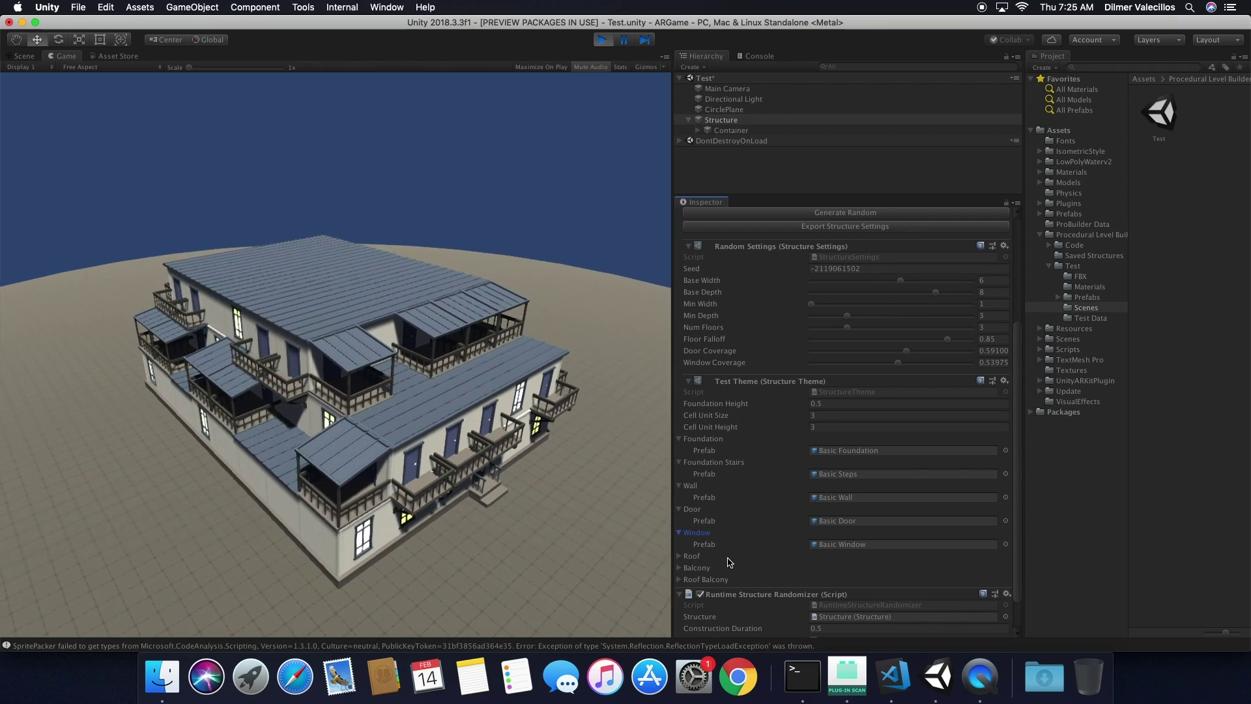
{"action": "left_click", "coordinate": [681, 557]}
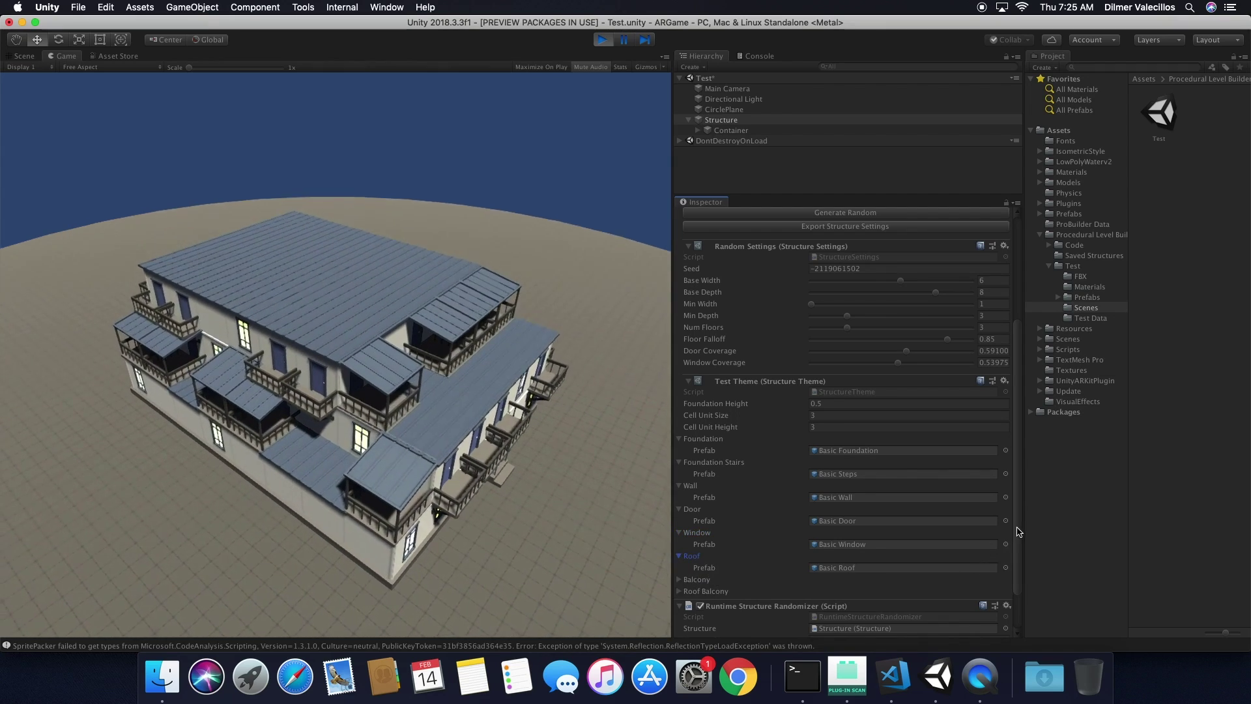
{"action": "scroll", "coordinate": [1019, 531], "scroll_direction": "down", "scroll_amount": 3}
{"action": "left_click", "coordinate": [680, 527]}
{"action": "left_click", "coordinate": [680, 551]}
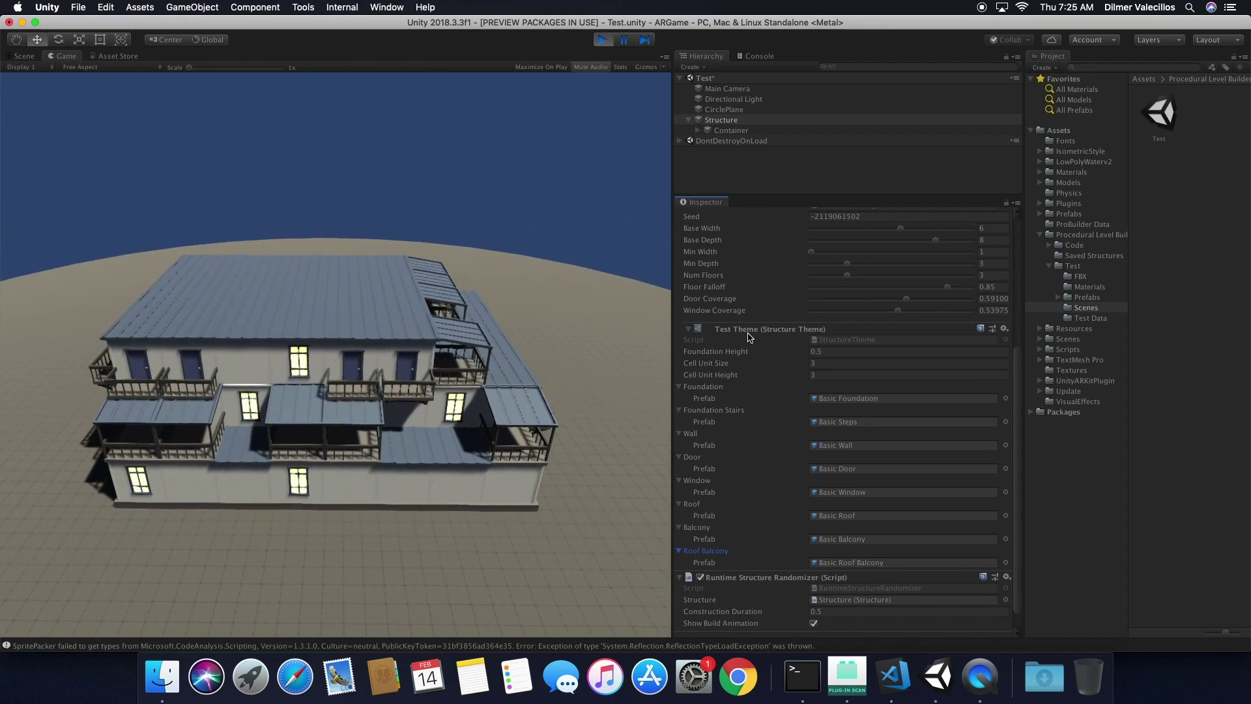
Generate a random building, set the randomizer's Construction Duration to 10 and generate another one.
{"action": "scroll", "coordinate": [1013, 454], "scroll_direction": "down", "scroll_amount": 2}
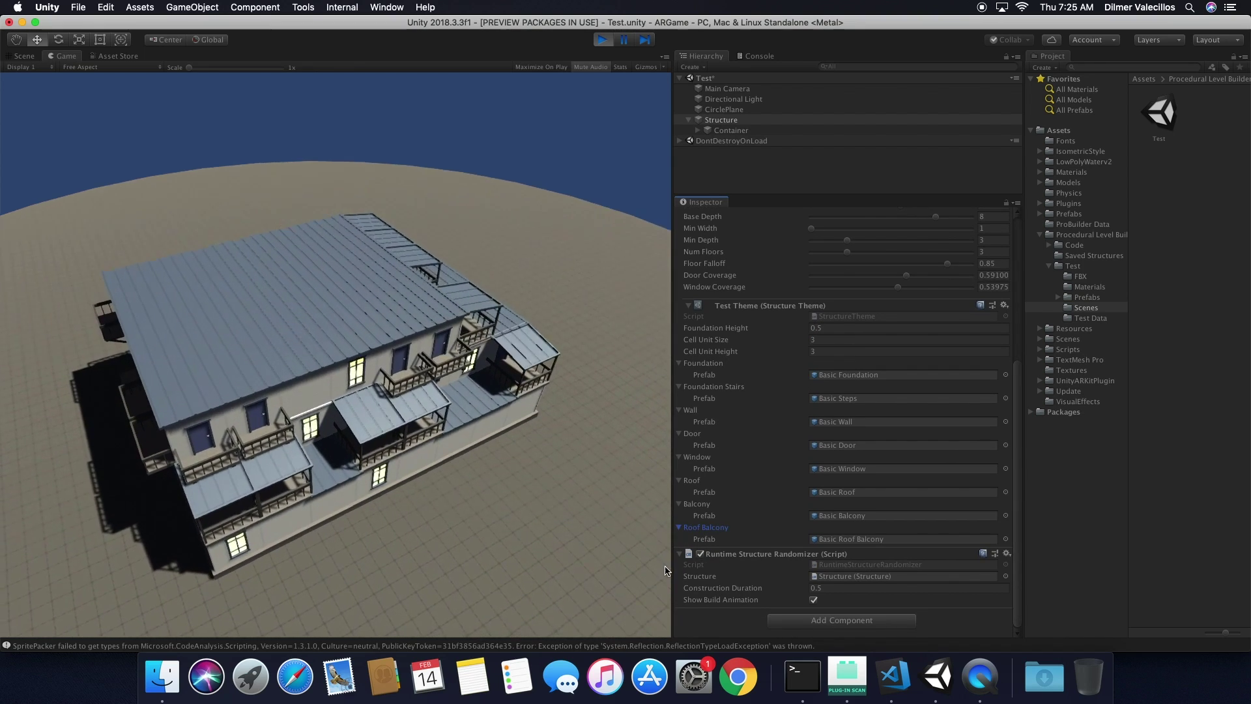
{"action": "left_click", "coordinate": [454, 482]}
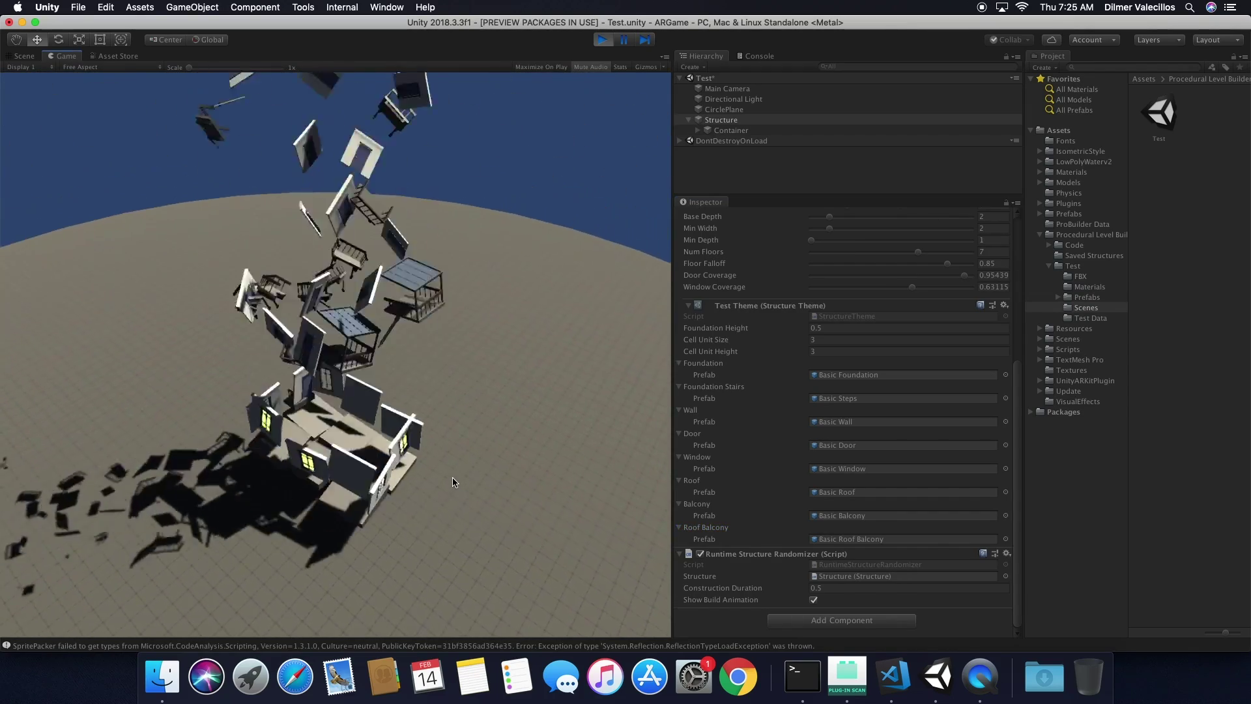
{"action": "left_click", "coordinate": [826, 588]}
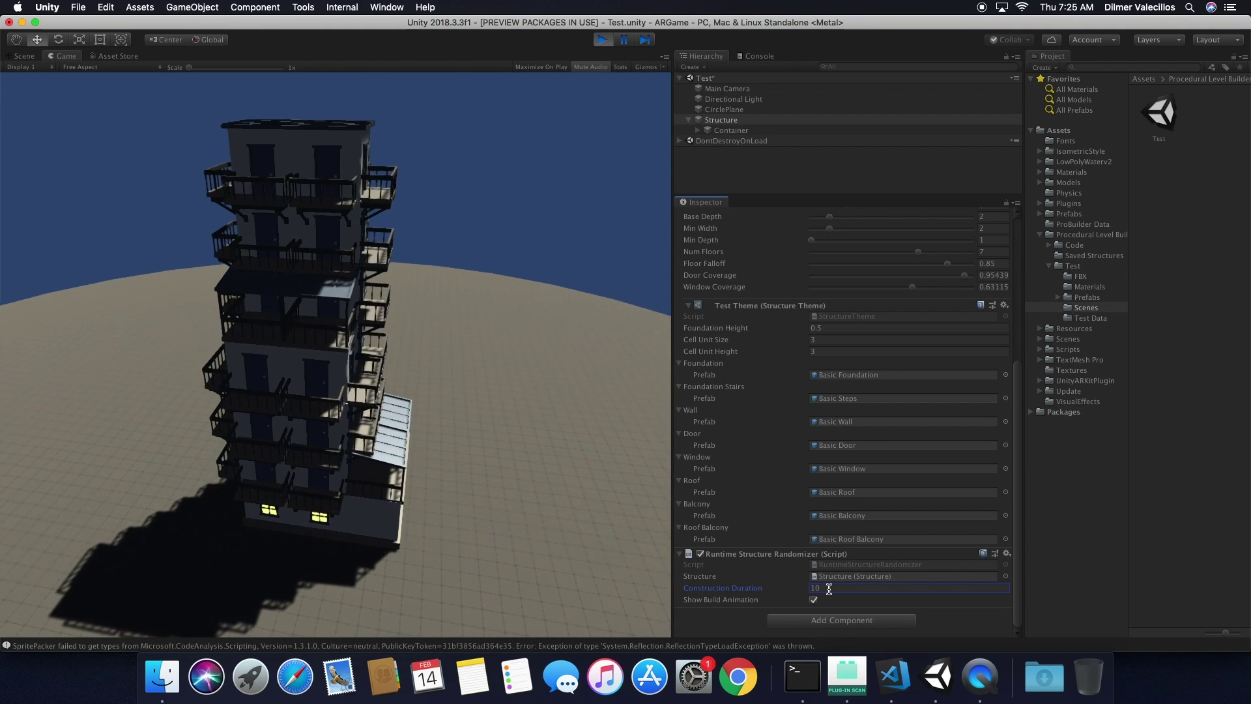
{"action": "left_click", "coordinate": [585, 548]}
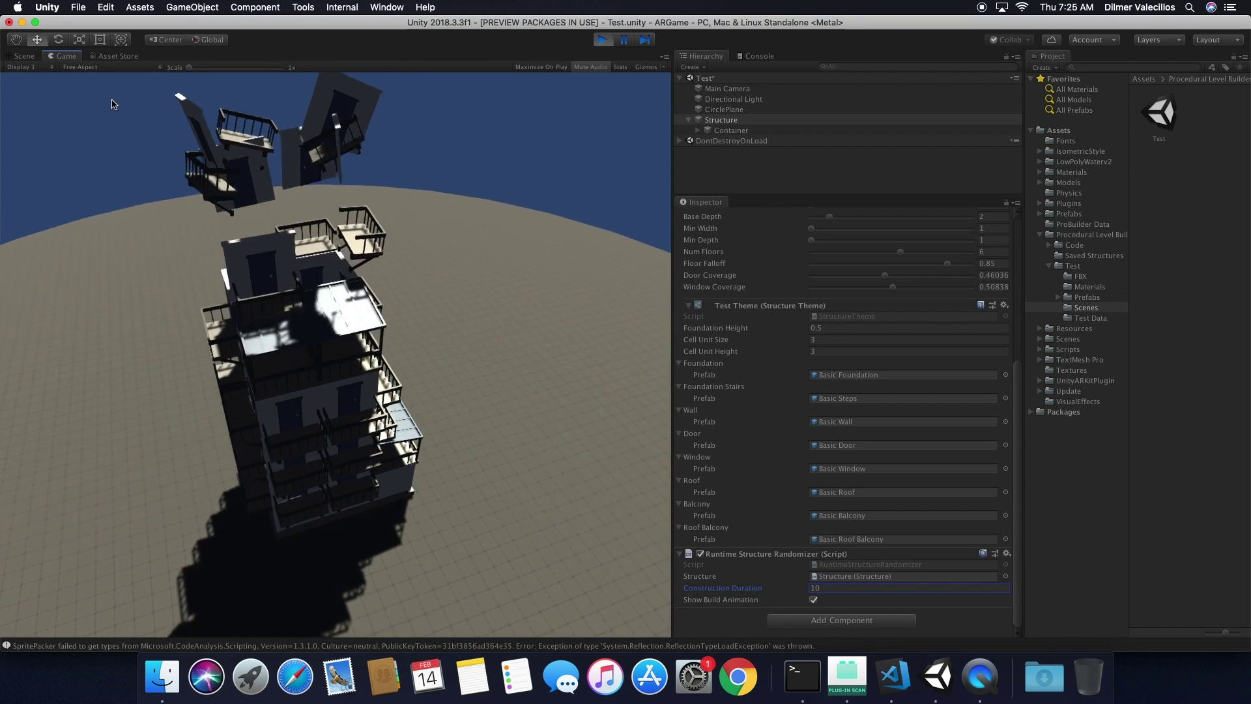
Watch the slowed build animation up close from another angle in the Scene view.
{"action": "left_click", "coordinate": [24, 56]}
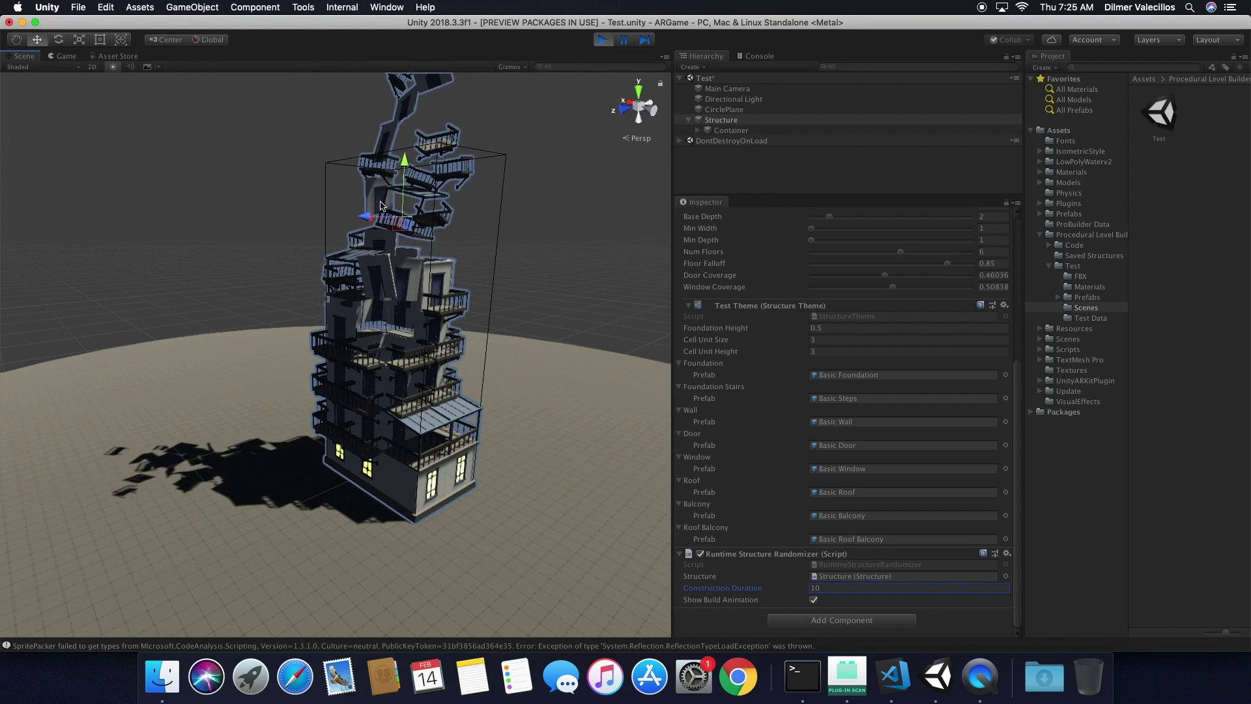
{"action": "left_click_drag", "start_coordinate": [362, 196], "coordinate": [464, 189], "text": "alt"}
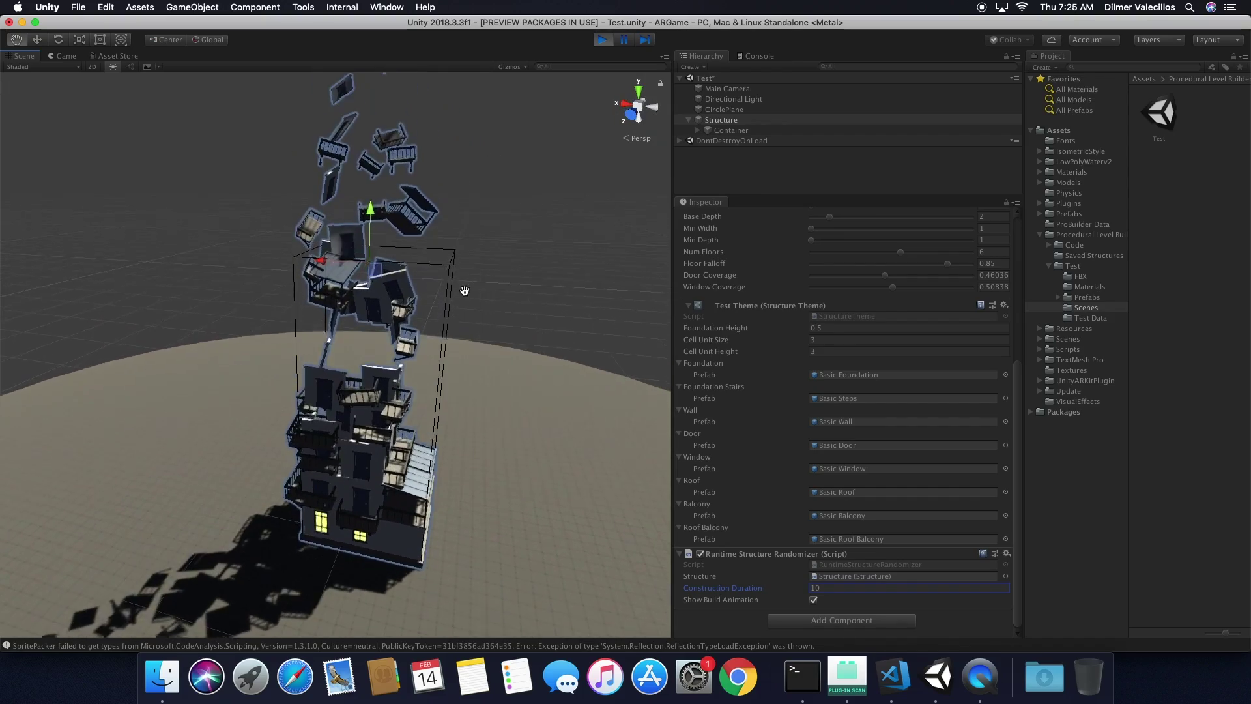
{"action": "scroll", "coordinate": [456, 293], "scroll_direction": "up", "scroll_amount": 5, "text": "alt"}
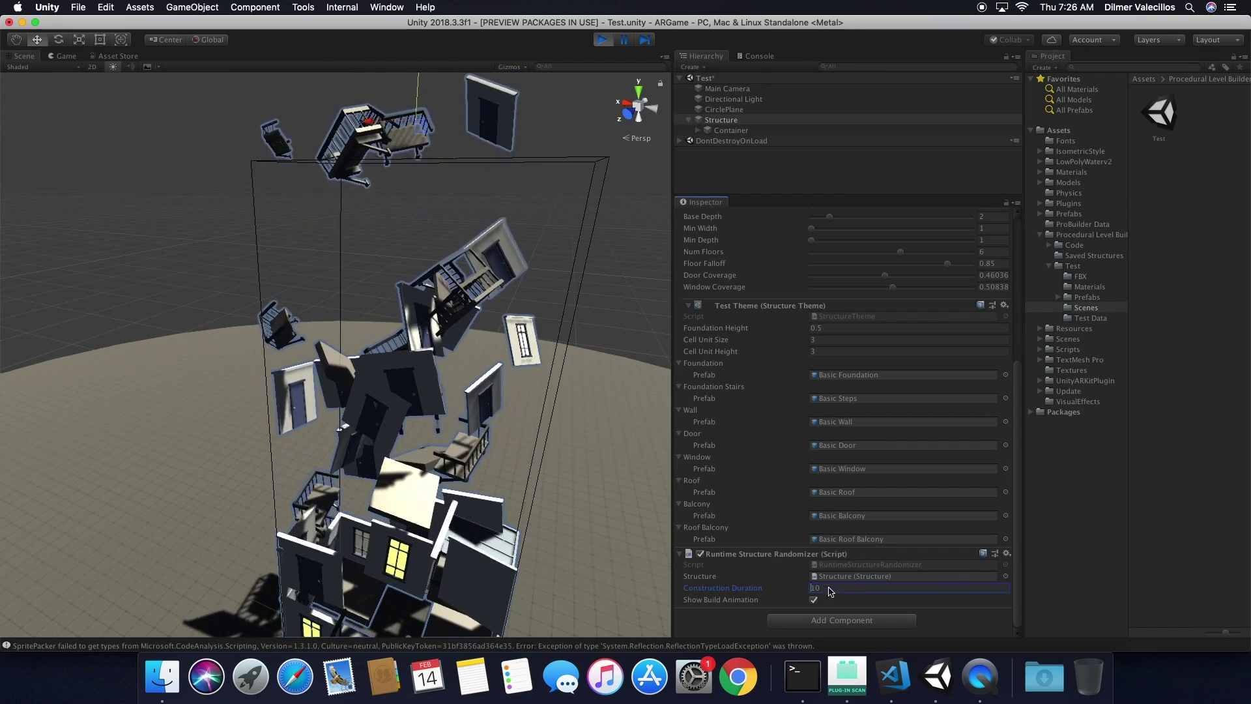
Set Construction Duration to 0.1, return to the Game view and restart play mode.
{"action": "key", "text": "BackSpace"}
{"action": "key", "text": "BackSpace"}
{"action": "type", "text": "0.1"}
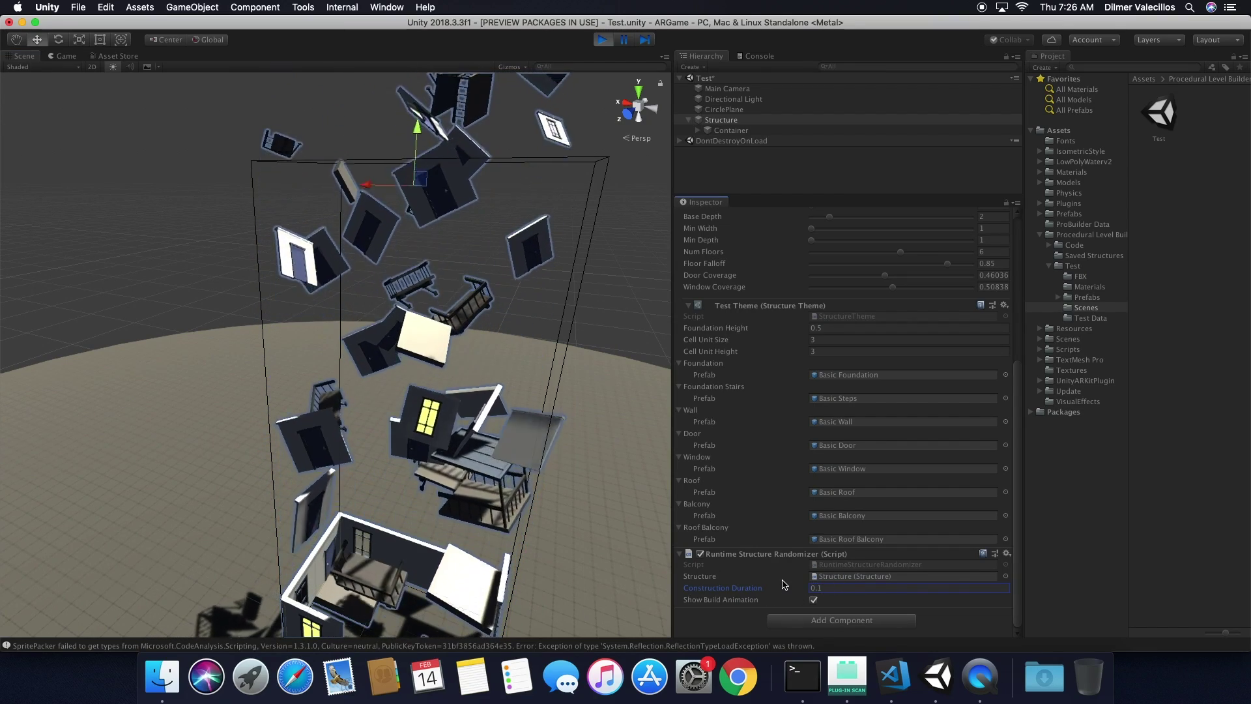
{"action": "left_click", "coordinate": [65, 56]}
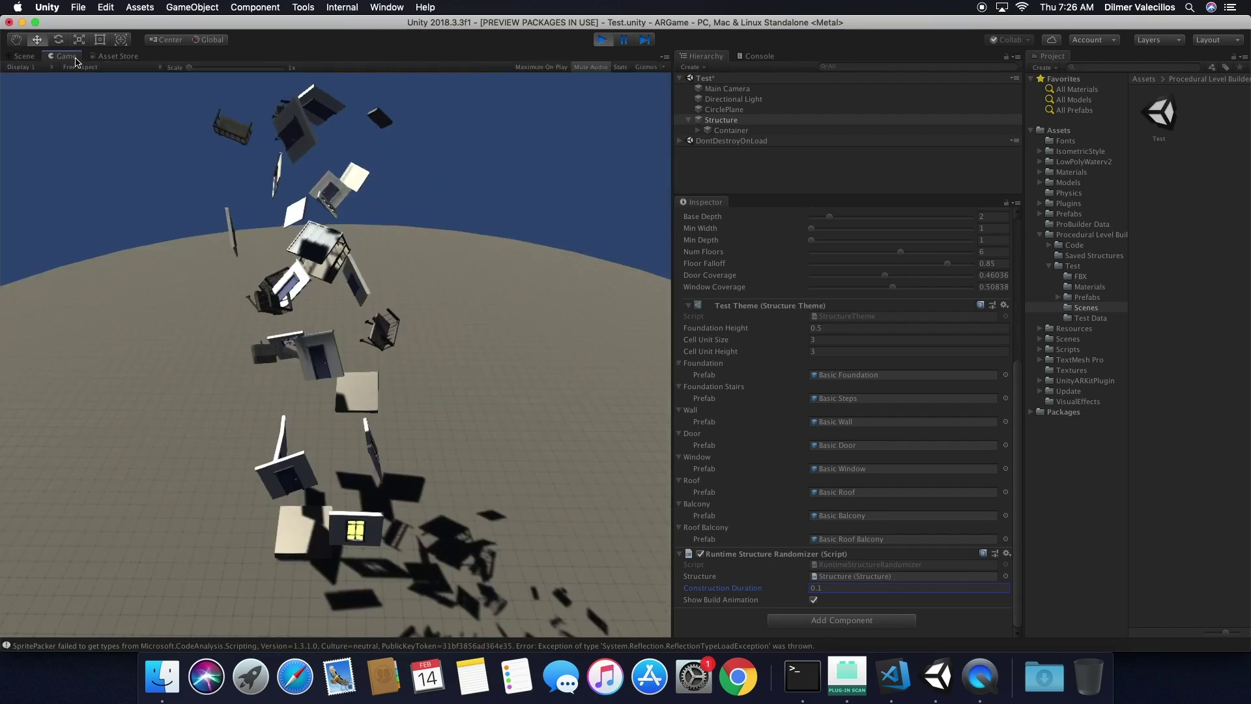
{"action": "left_click", "coordinate": [596, 41]}
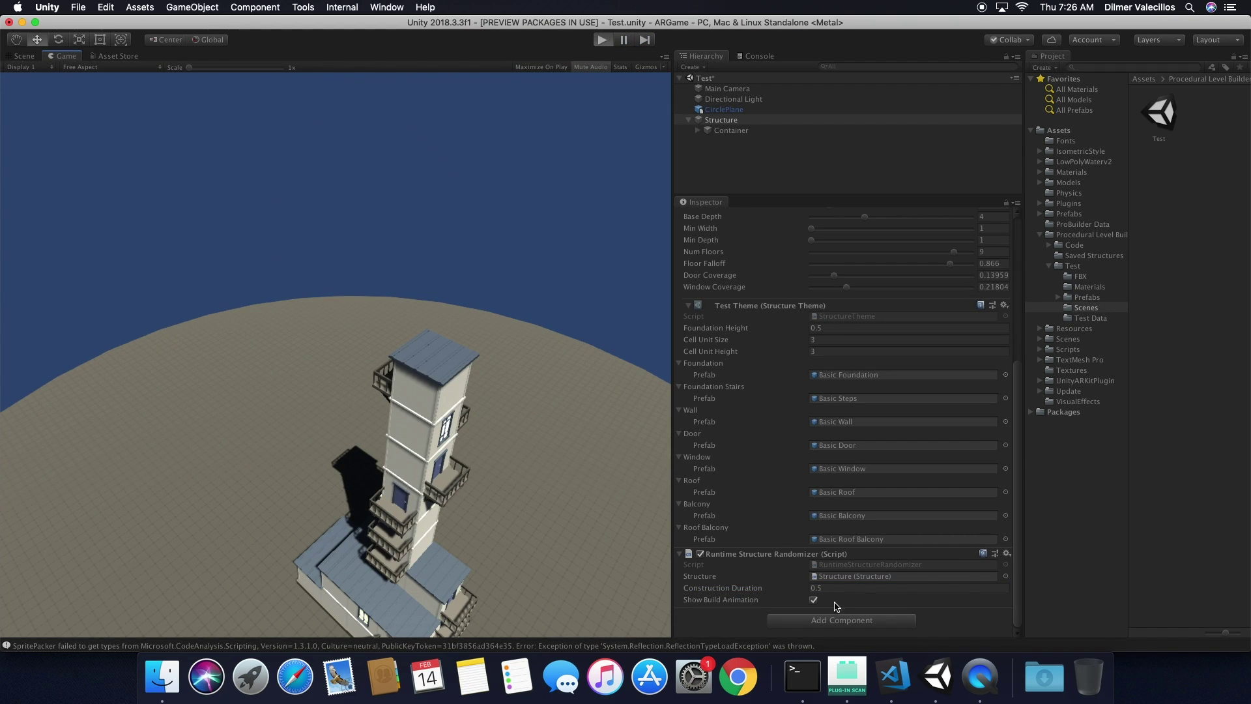
{"action": "key", "text": "super+p"}
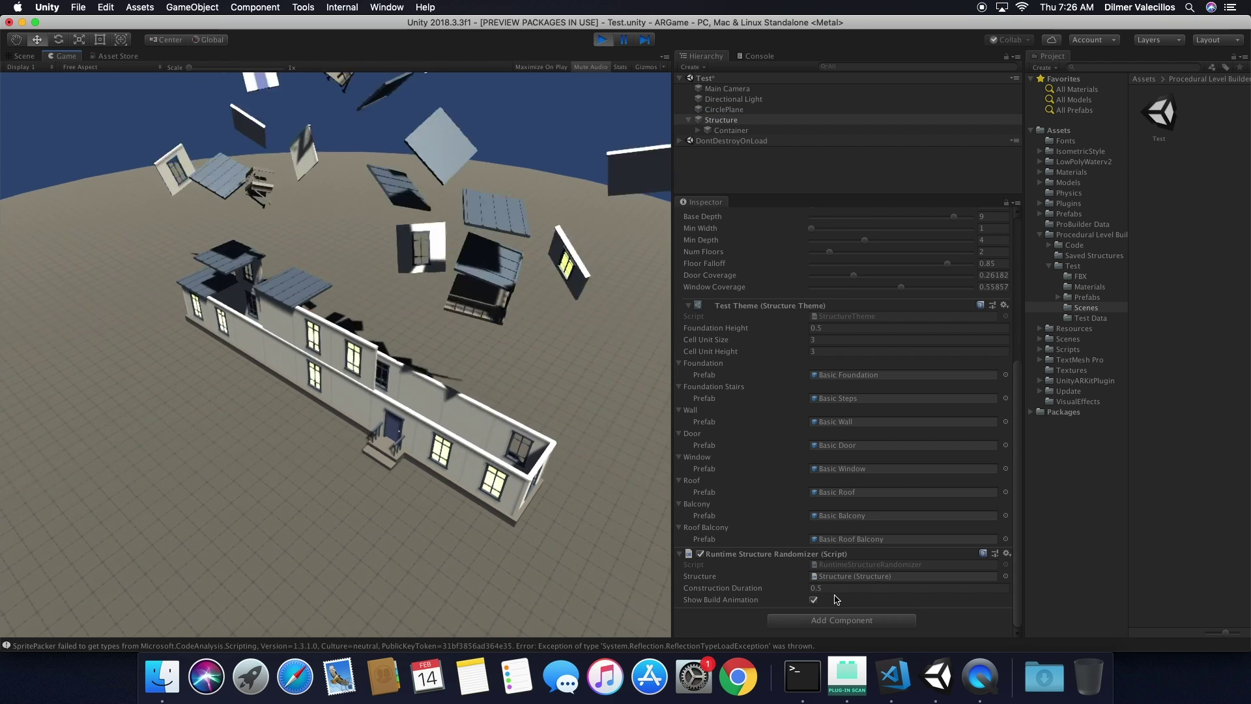
Try Construction Duration values of 0.1 and 1 on random buildings, then set it to 0.5.
{"action": "left_click", "coordinate": [838, 587]}
{"action": "type", "text": "0.1"}
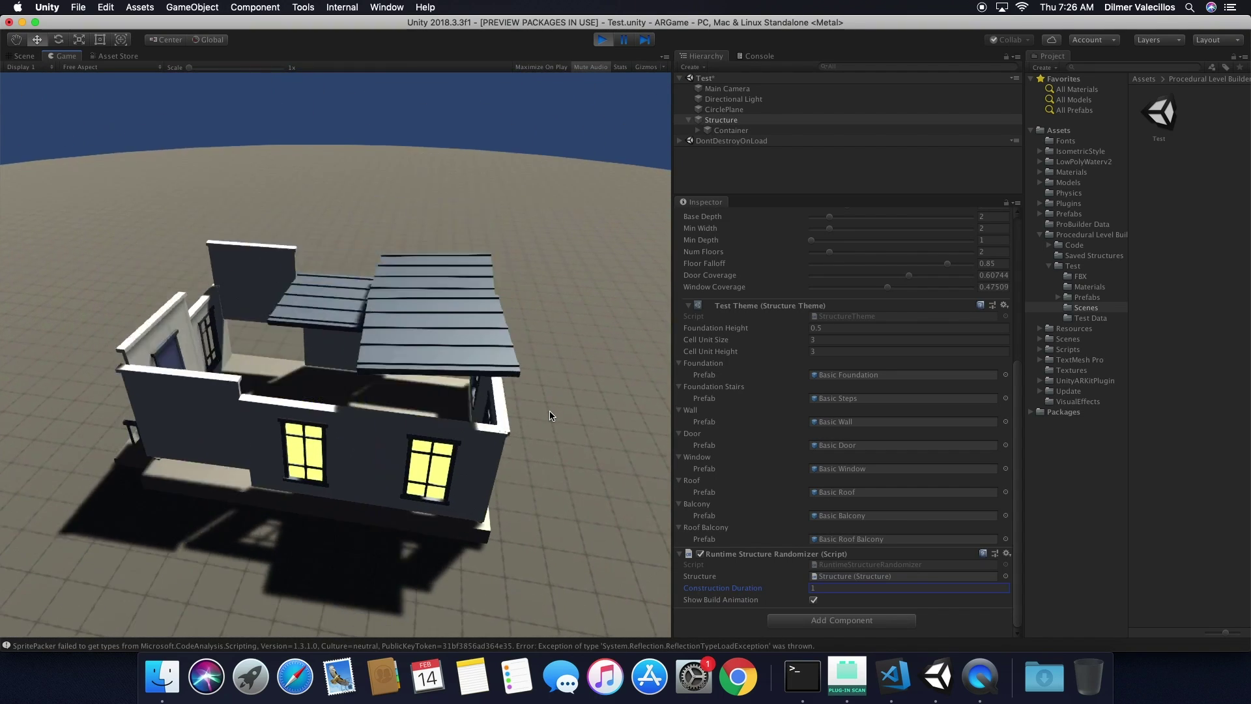
{"action": "left_click", "coordinate": [819, 585]}
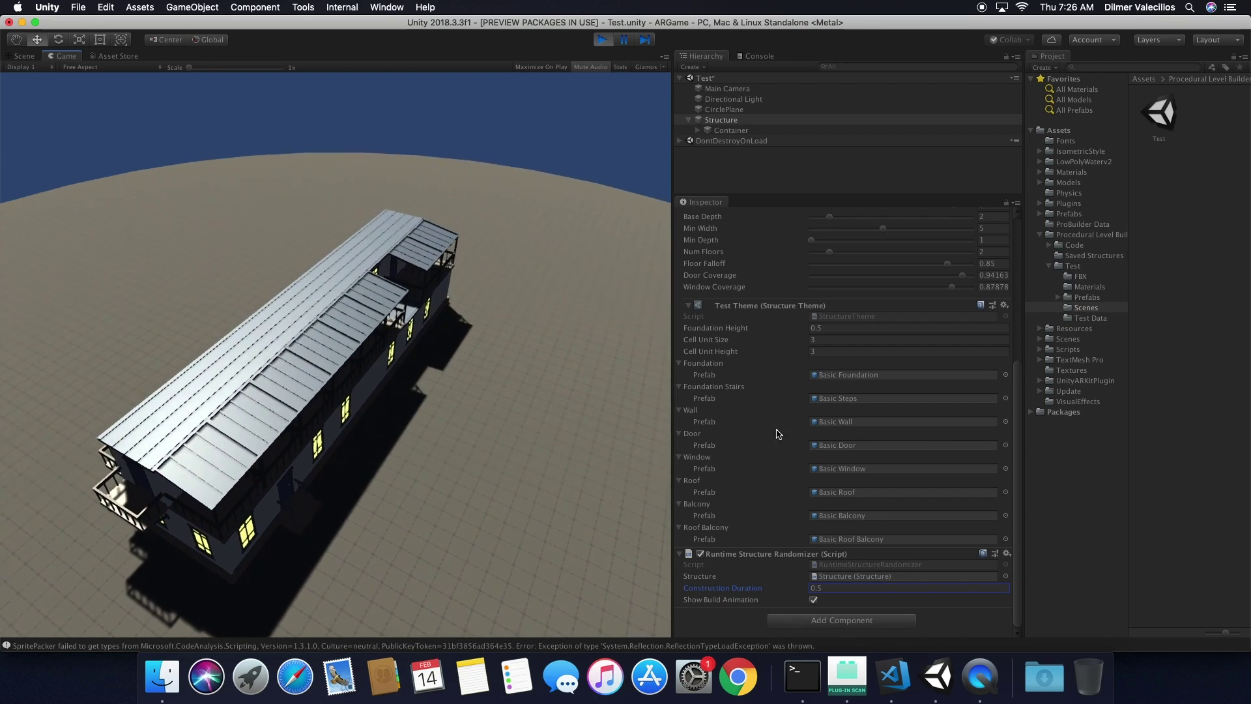
Open the theme's Basic Wall prefab for editing, exit play mode and show the prefab in the Scene view.
{"action": "left_click", "coordinate": [829, 423]}
{"action": "double_click", "coordinate": [831, 424]}
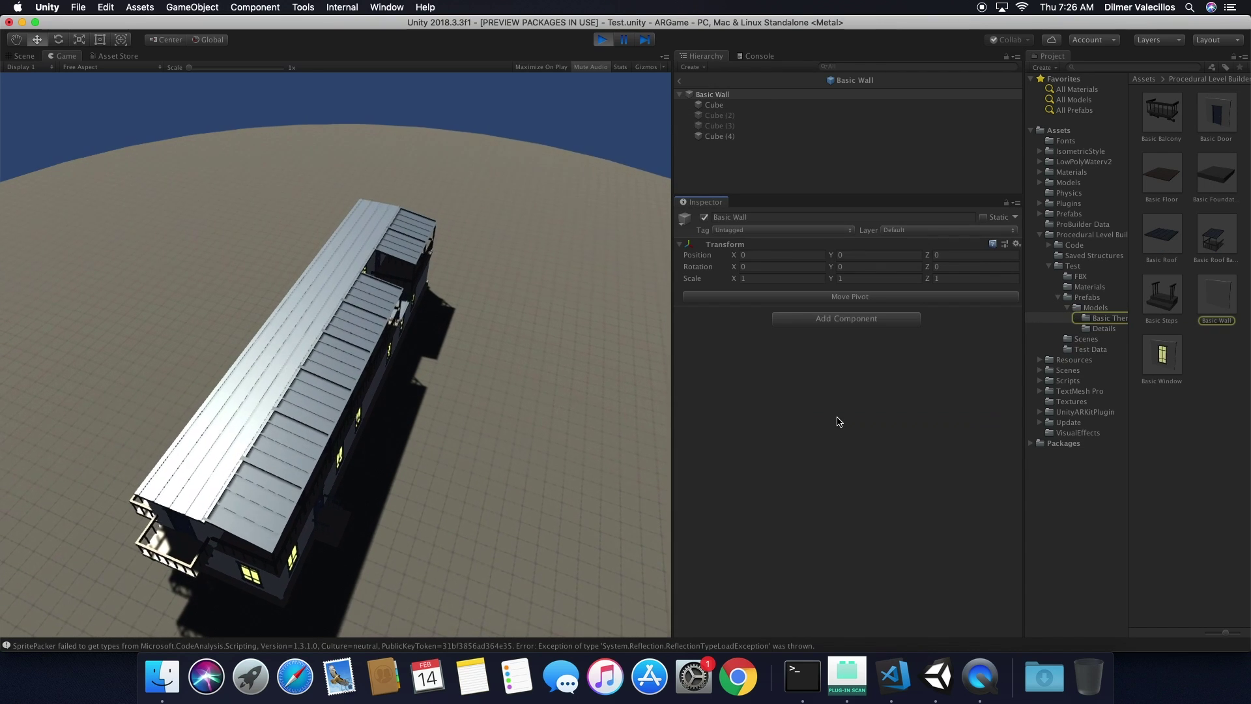
{"action": "left_click", "coordinate": [600, 40]}
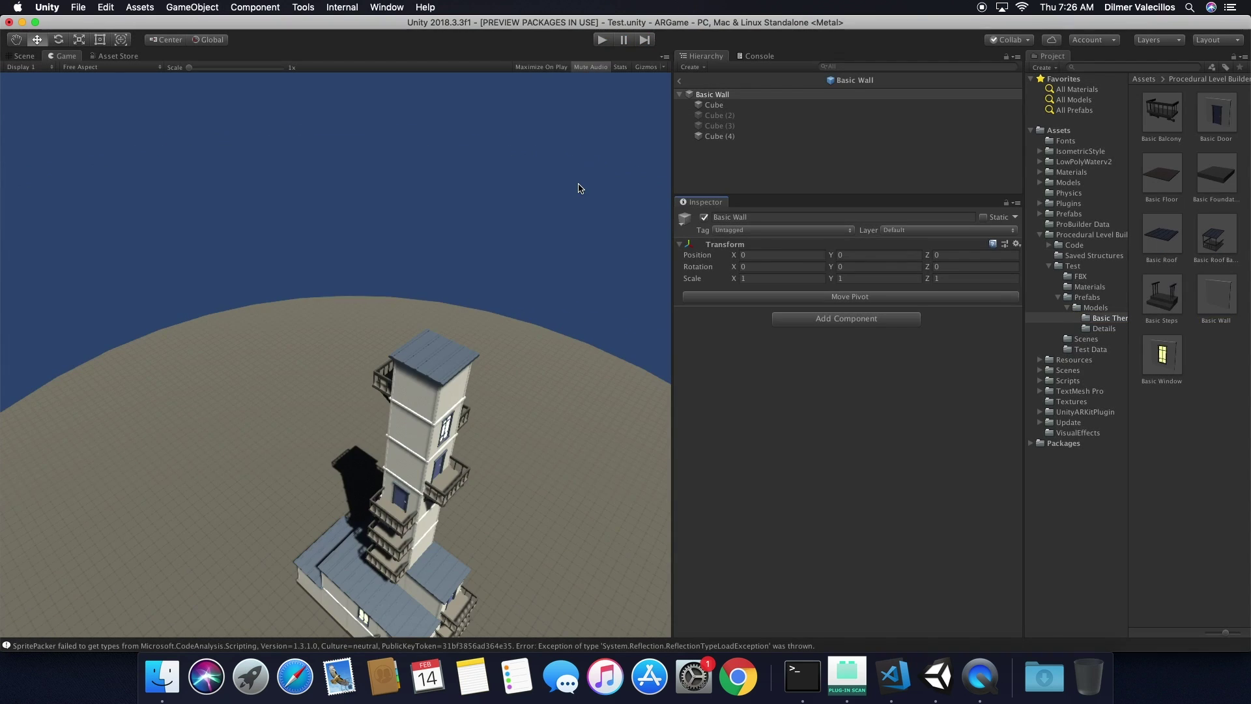
{"action": "left_click", "coordinate": [24, 56]}
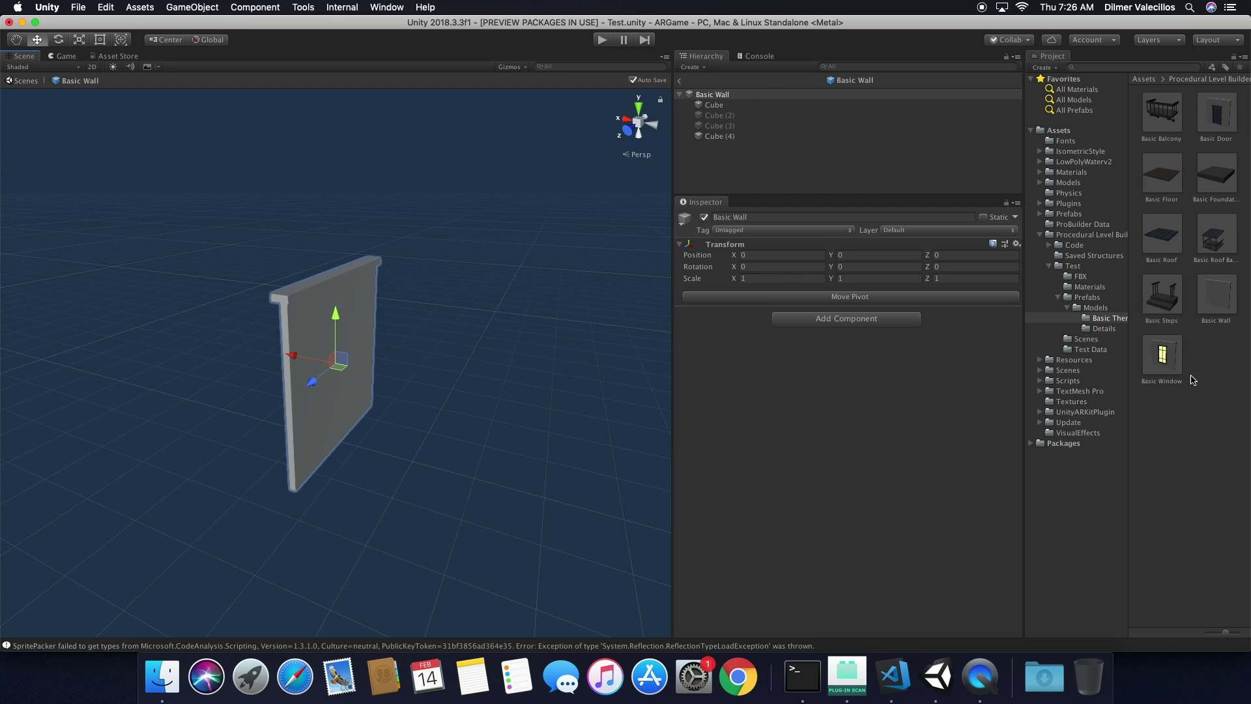
{"action": "left_click", "coordinate": [1224, 394]}
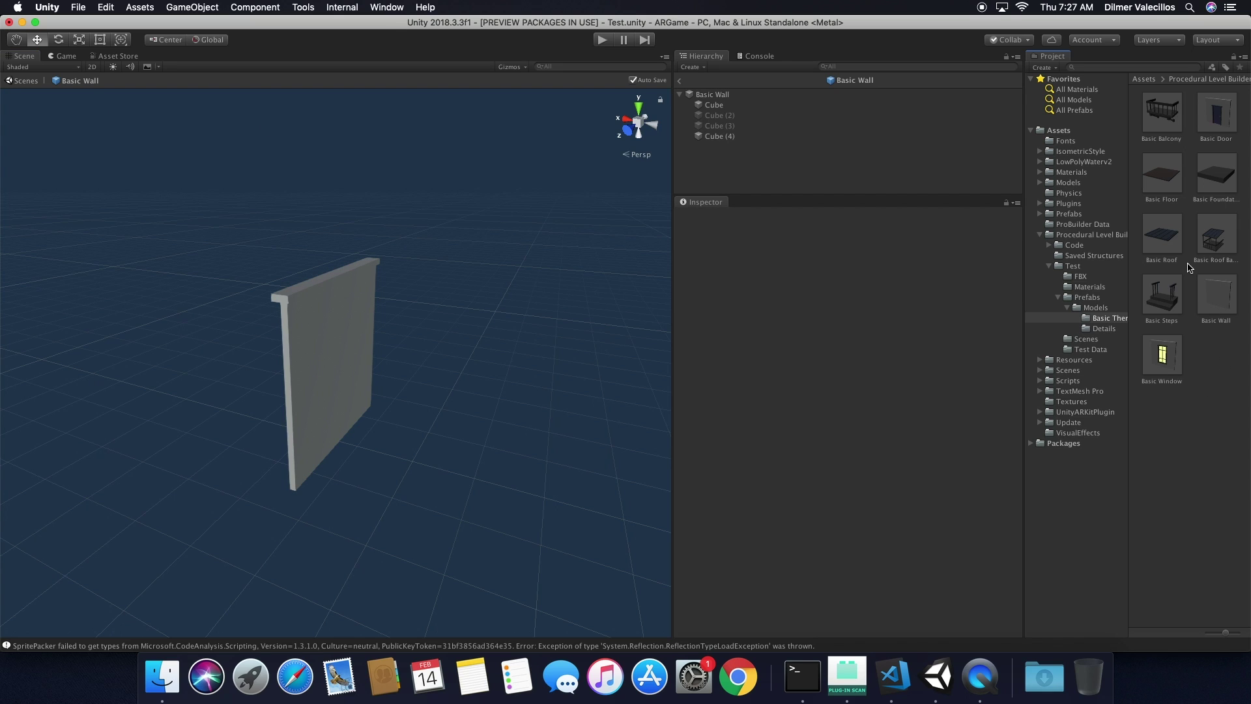
{"action": "left_click", "coordinate": [712, 95]}
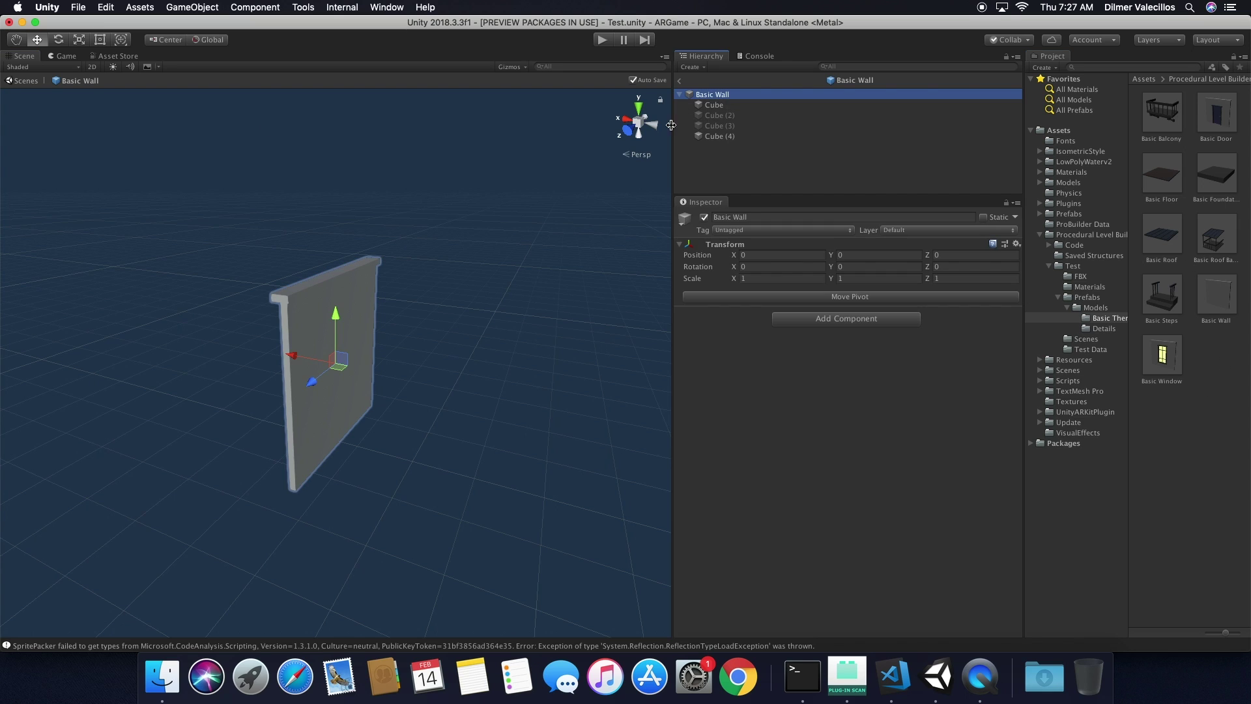
Select the wall's top trim, Cube (4), and widen it to a Z scale of about 0.84.
{"action": "left_click_drag", "start_coordinate": [266, 343], "coordinate": [354, 248], "text": "alt"}
{"action": "scroll", "coordinate": [525, 346], "scroll_direction": "up", "scroll_amount": 4}
{"action": "left_click", "coordinate": [467, 265]}
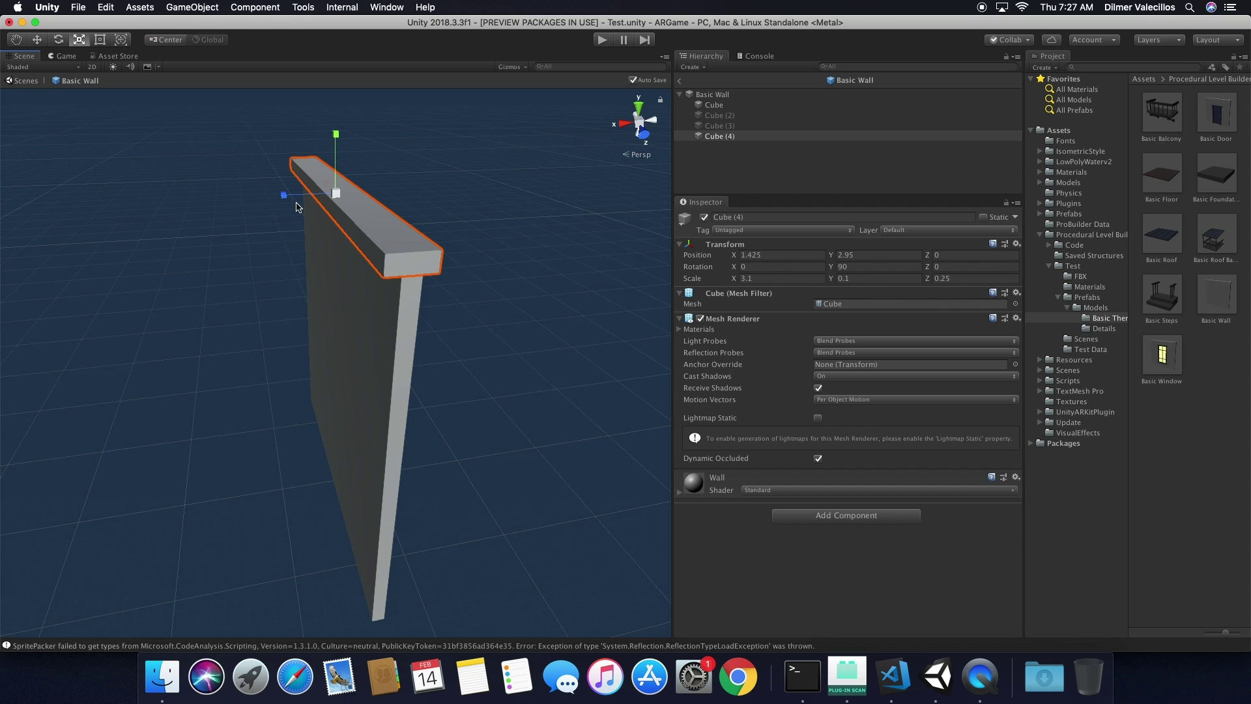
{"action": "left_click_drag", "start_coordinate": [286, 200], "coordinate": [178, 227]}
{"action": "left_click_drag", "start_coordinate": [258, 254], "coordinate": [346, 246], "text": "alt"}
{"action": "left_click_drag", "start_coordinate": [287, 194], "coordinate": [240, 198]}
Move the widened top trim along X so it overhangs only one side of the wall.
{"action": "left_click_drag", "start_coordinate": [447, 248], "coordinate": [336, 214]}
{"action": "key", "text": "super+z"}
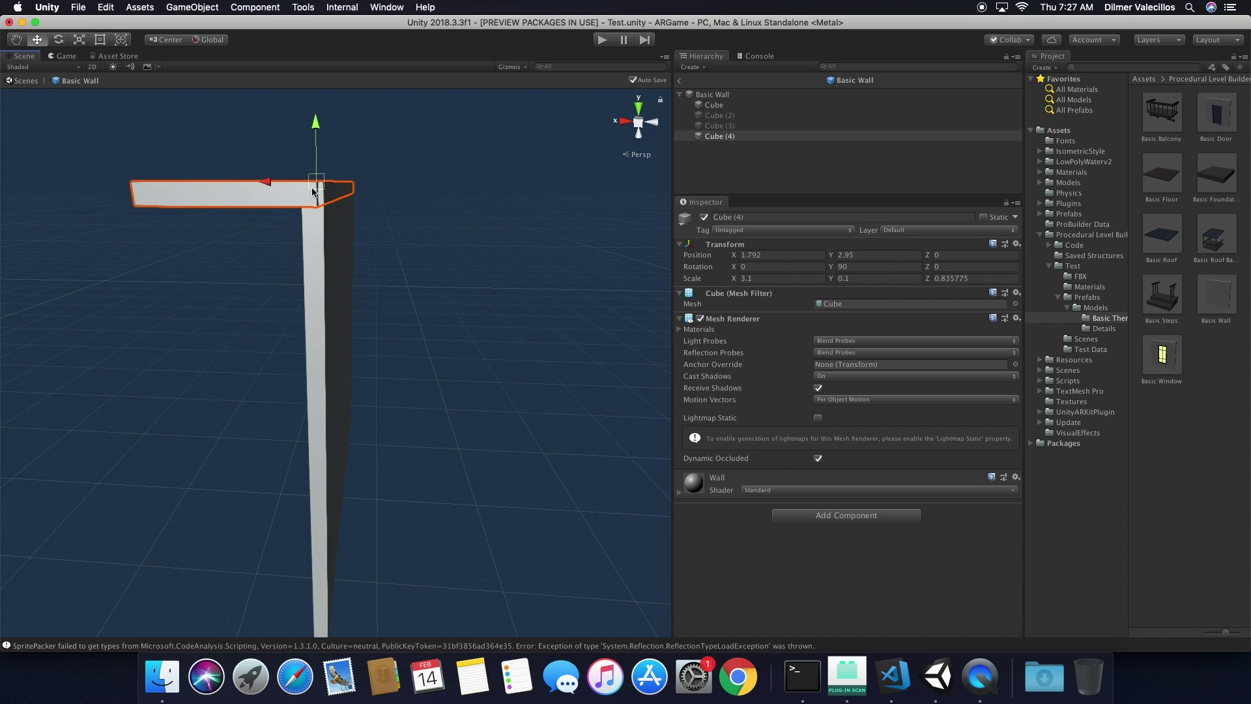
{"action": "left_click", "coordinate": [397, 246]}
{"action": "left_click_drag", "start_coordinate": [397, 246], "coordinate": [422, 310], "text": "alt"}
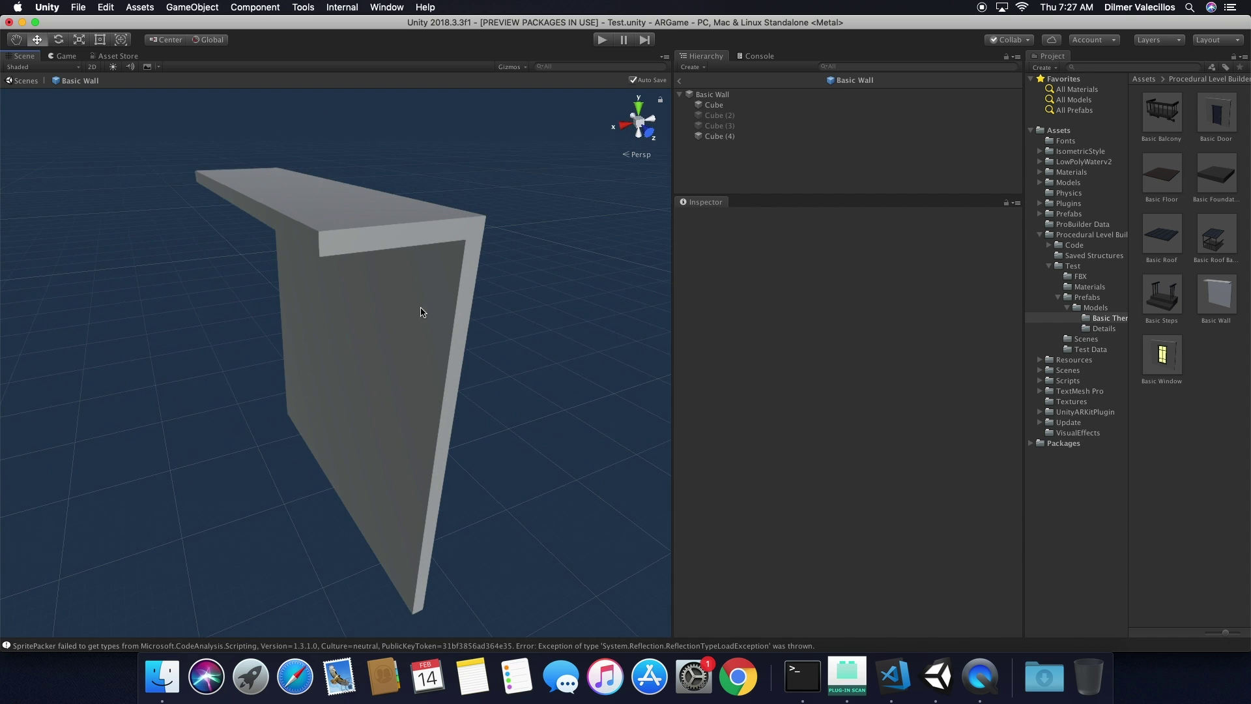
Select the wall's main Cube and set its Wall material's albedo color to dark grey, 303030.
{"action": "left_click", "coordinate": [418, 233]}
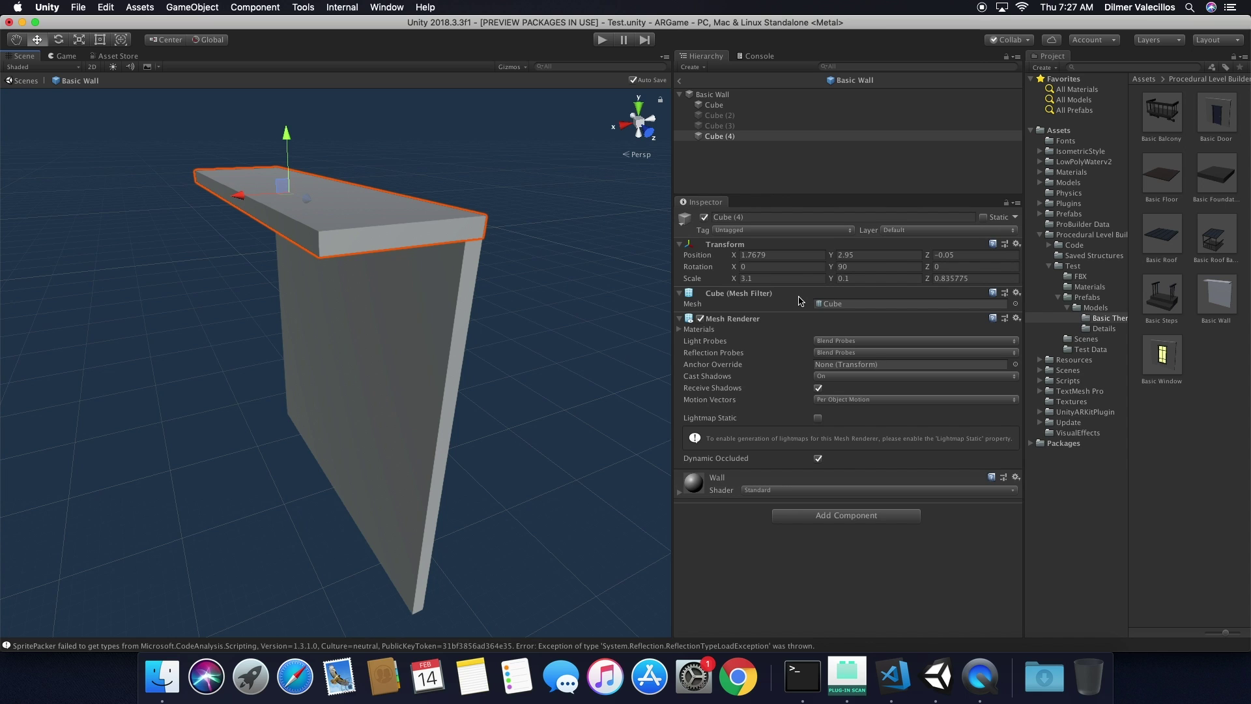
{"action": "left_click", "coordinate": [737, 116]}
{"action": "left_click", "coordinate": [738, 105]}
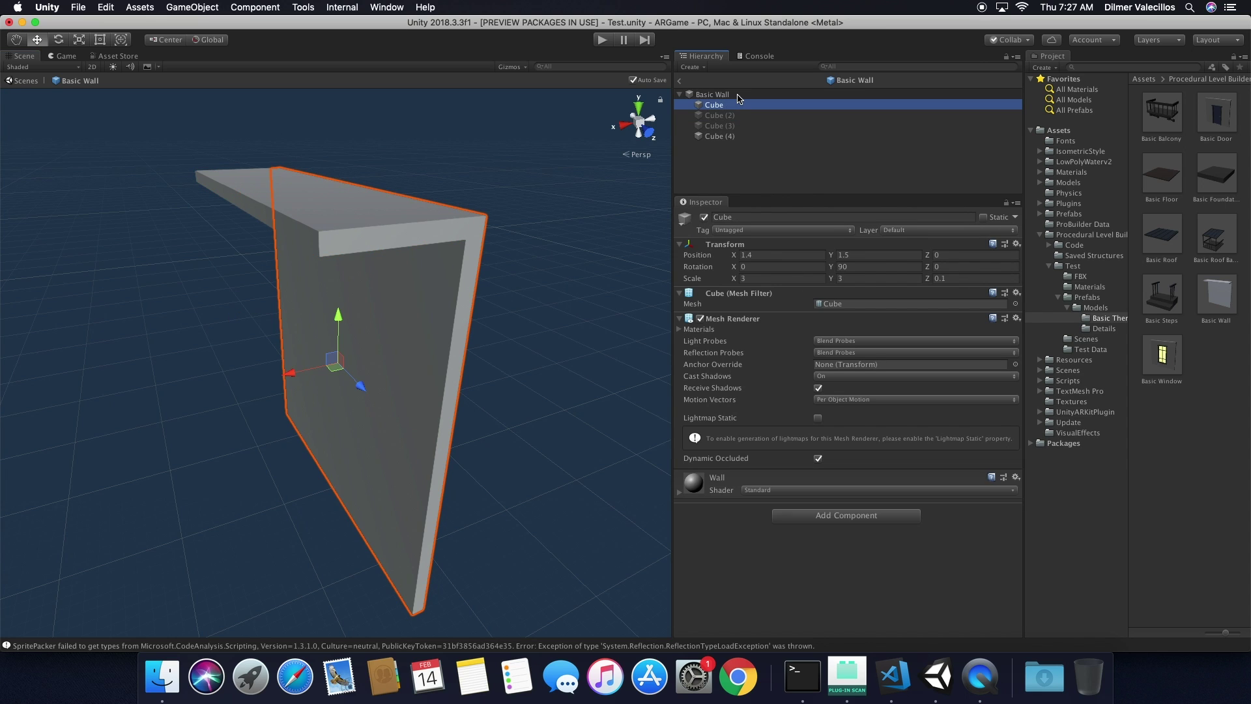
{"action": "left_click", "coordinate": [734, 476]}
{"action": "scroll", "coordinate": [835, 501], "scroll_direction": "down", "scroll_amount": 5}
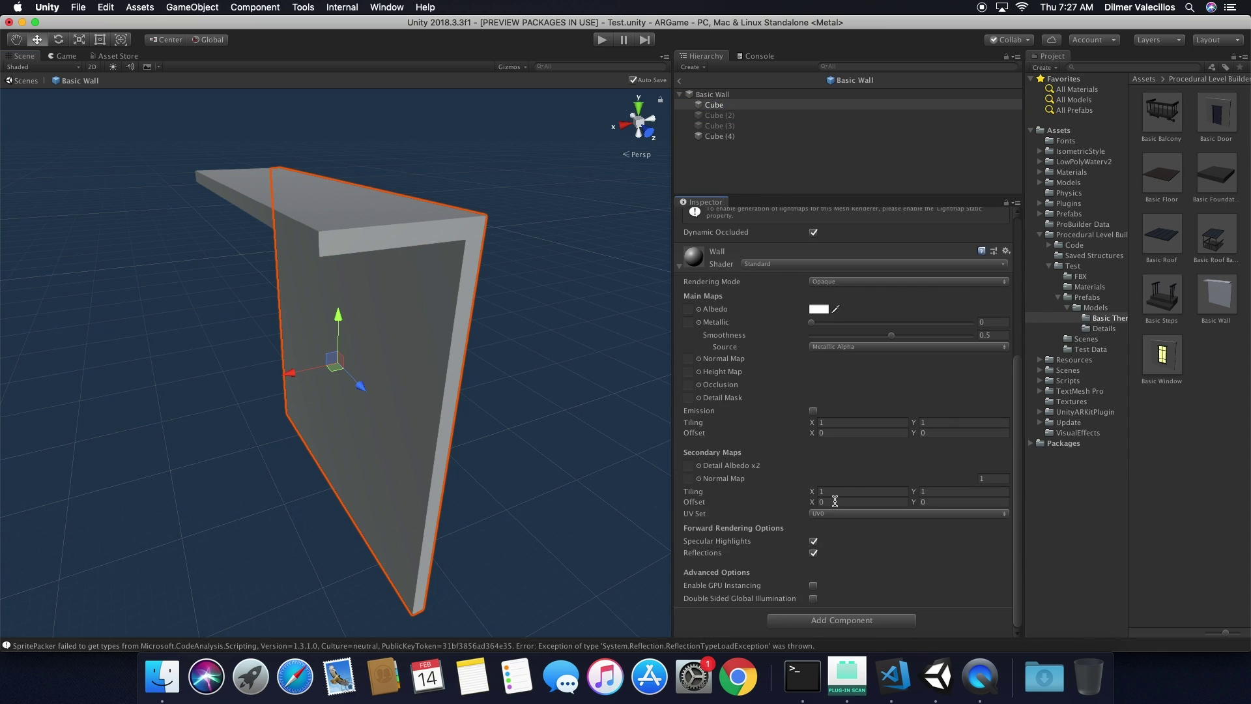
{"action": "left_click", "coordinate": [818, 309]}
{"action": "mouse_move", "coordinate": [740, 265]}
{"action": "left_mouse_down"}
{"action": "mouse_move", "coordinate": [731, 280]}
{"action": "mouse_move", "coordinate": [765, 245]}
{"action": "mouse_move", "coordinate": [726, 281]}
{"action": "left_mouse_up"}
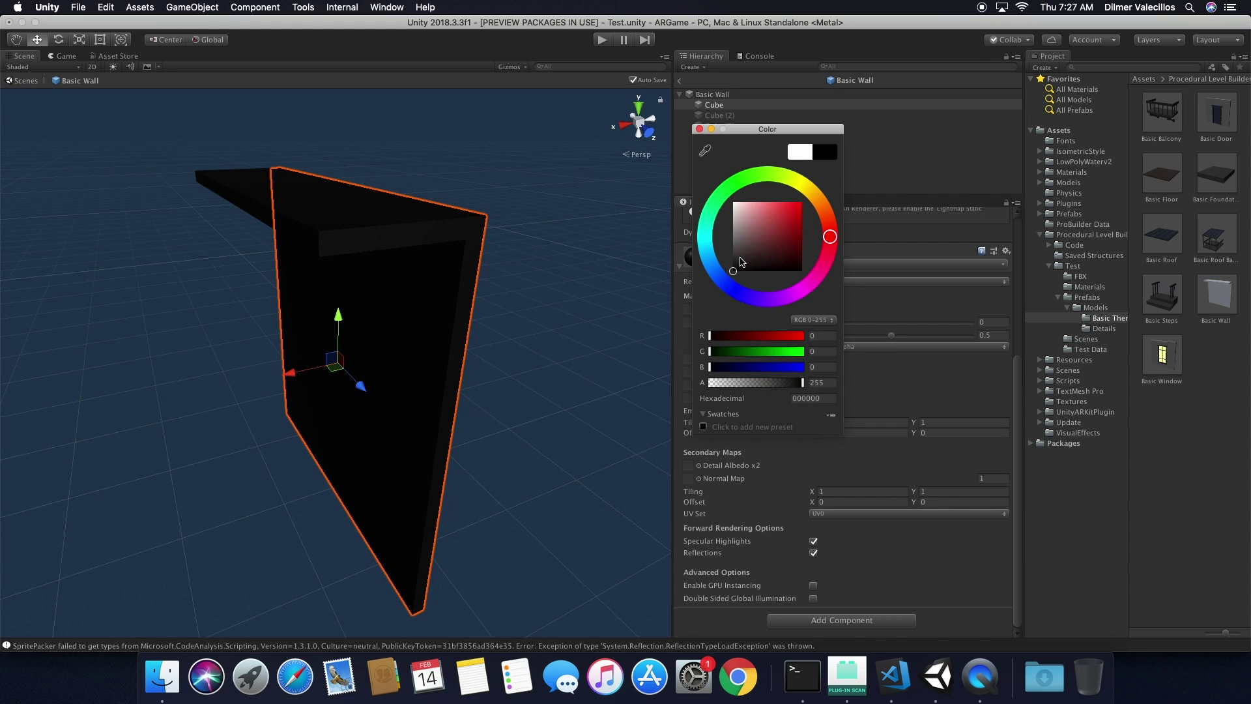
{"action": "left_click_drag", "start_coordinate": [740, 261], "coordinate": [733, 262]}
{"action": "key", "text": "Return"}
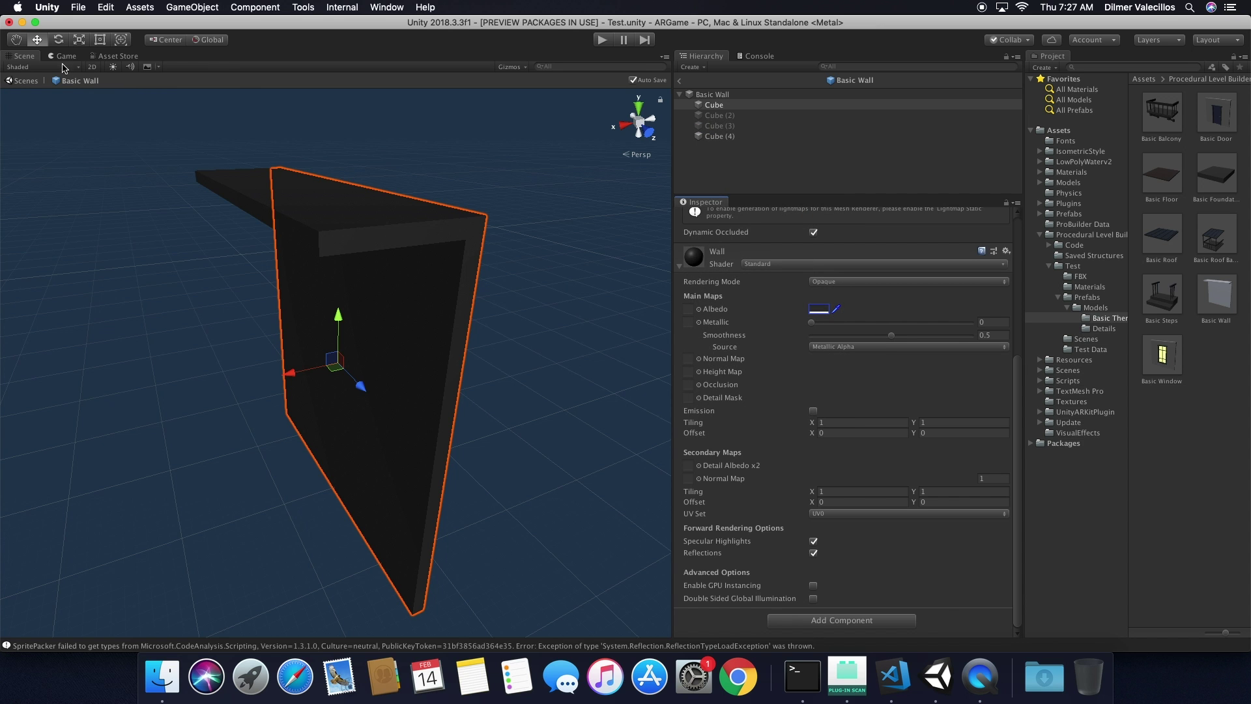
Leave the Basic Wall prefab and examine the building's darkened walls in the Scene view.
{"action": "left_click", "coordinate": [682, 82]}
{"action": "left_click_drag", "start_coordinate": [579, 208], "coordinate": [540, 236], "text": "alt"}
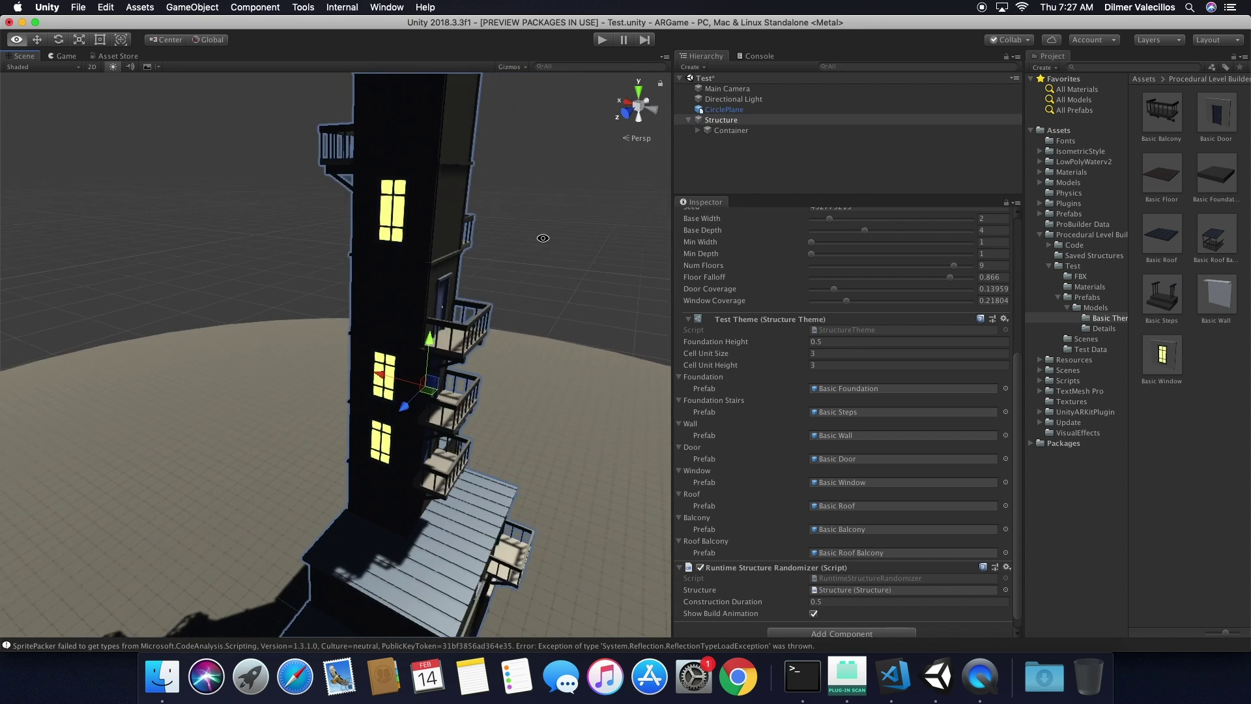
{"action": "scroll", "coordinate": [542, 237], "scroll_direction": "down", "scroll_amount": 5}
{"action": "scroll", "coordinate": [542, 237], "scroll_direction": "up", "scroll_amount": 8}
{"action": "scroll", "coordinate": [531, 243], "scroll_direction": "down", "scroll_amount": 2}
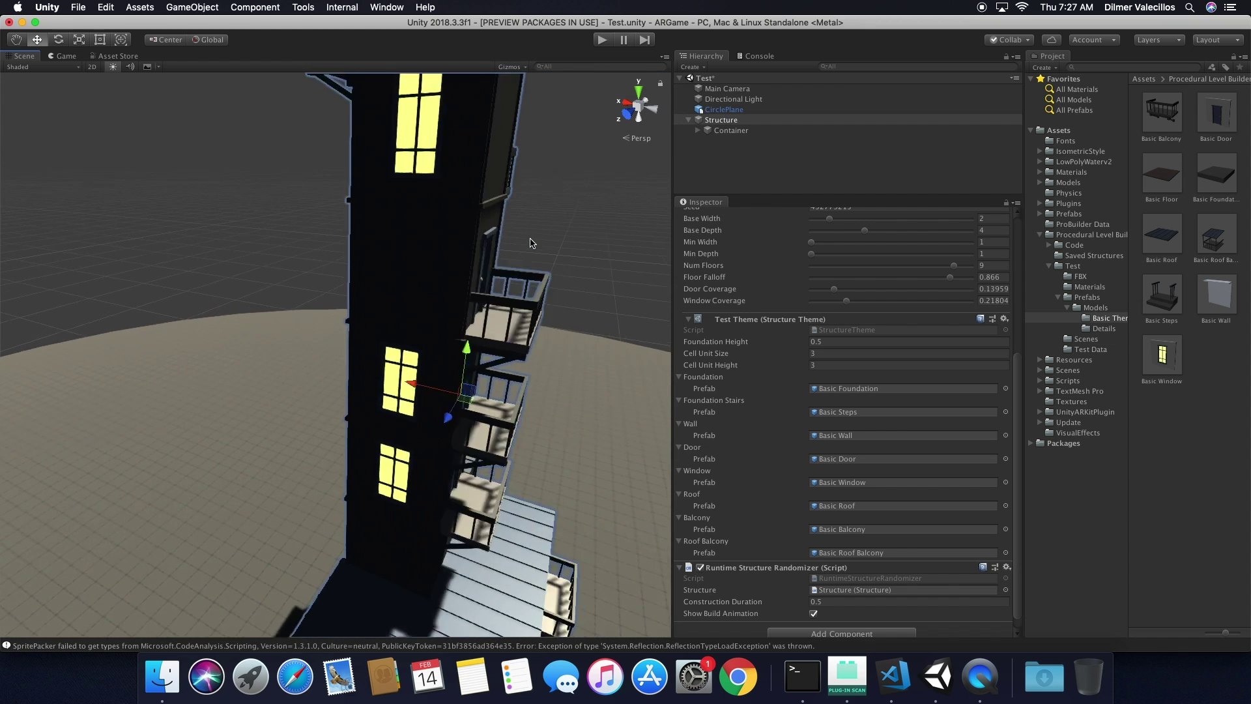
{"action": "scroll", "coordinate": [531, 243], "scroll_direction": "down", "scroll_amount": 3}
Run the scene in the Game view and generate a new random building with the modified walls.
{"action": "left_click", "coordinate": [63, 56]}
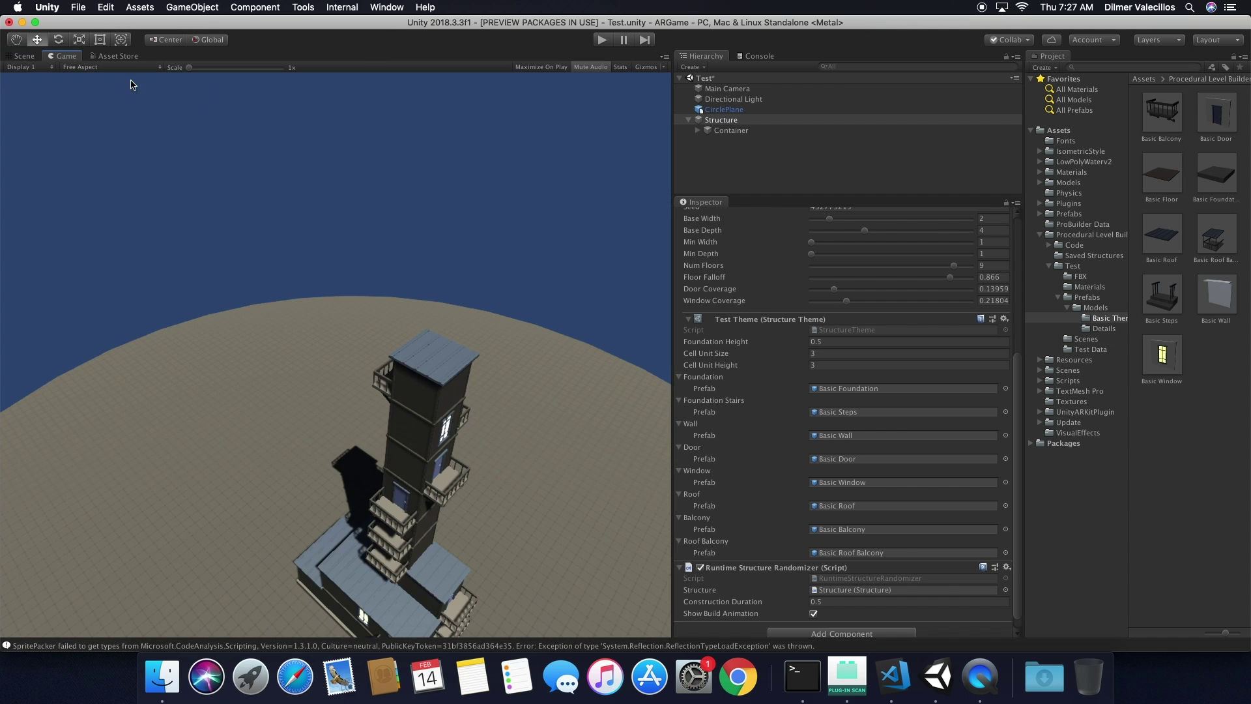
{"action": "left_click", "coordinate": [596, 44]}
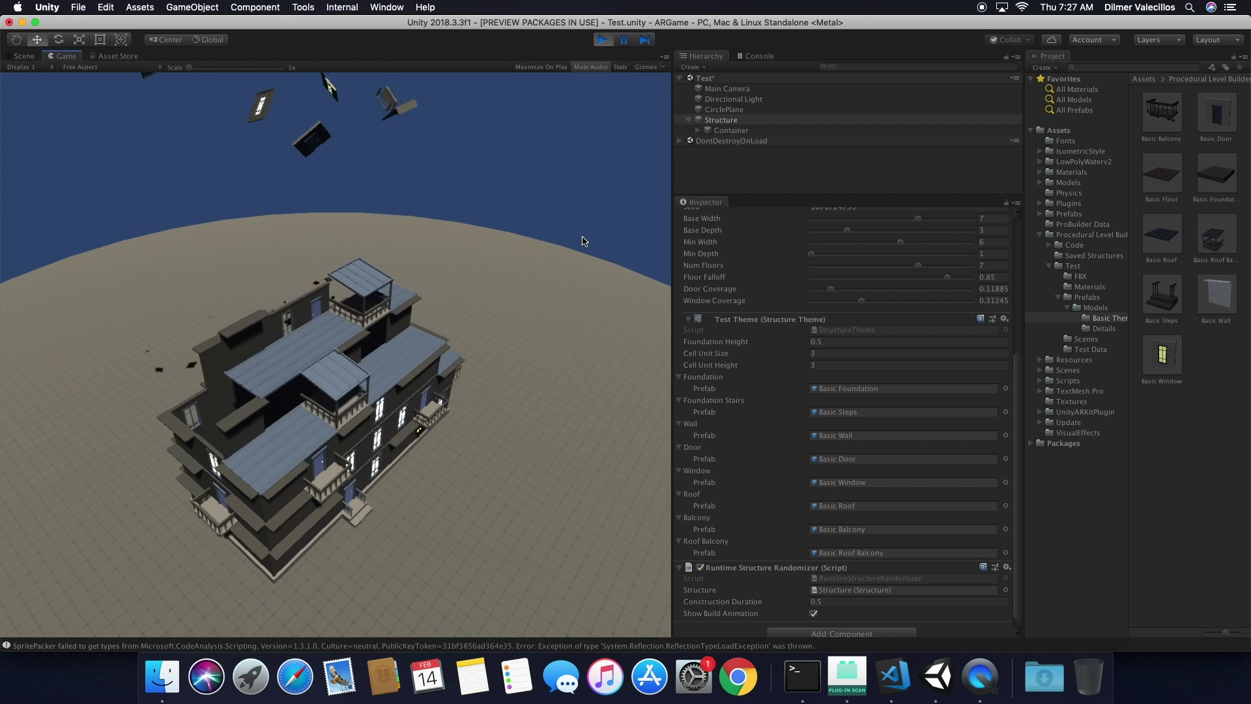
{"action": "left_click", "coordinate": [378, 404]}
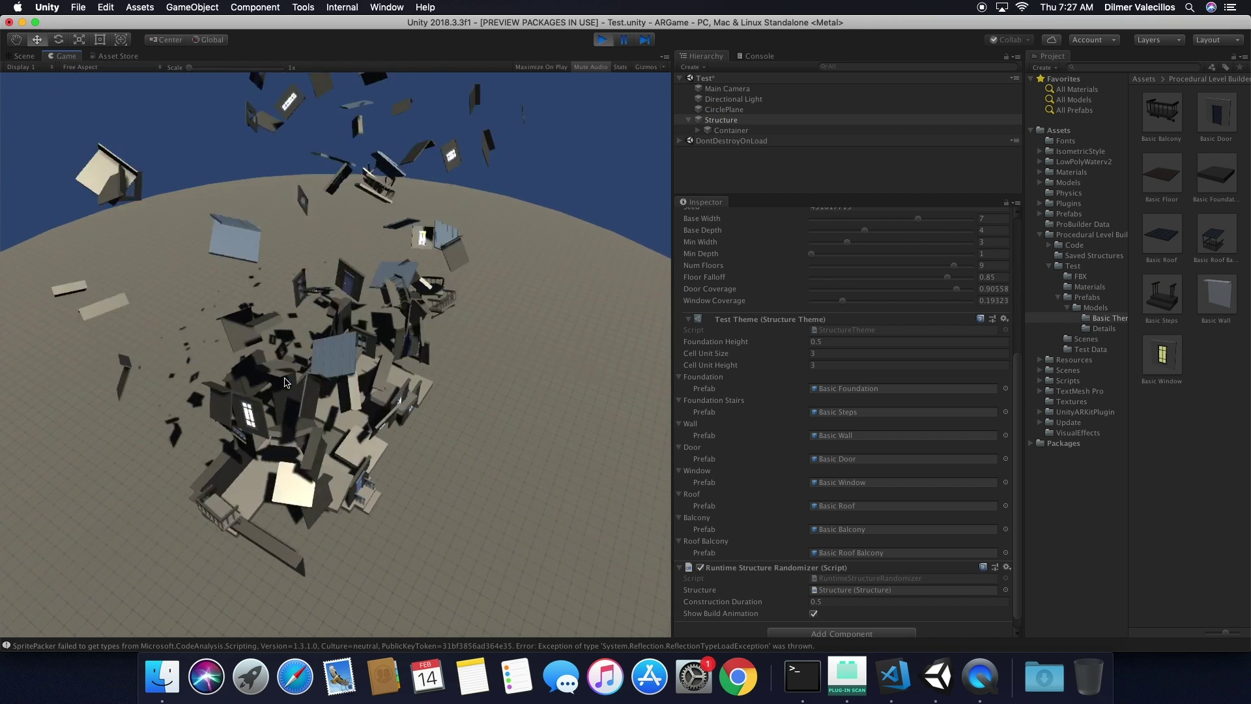
Examine the generated building's walls and balconies up close in the Scene view.
{"action": "left_click", "coordinate": [25, 56]}
{"action": "scroll", "coordinate": [251, 314], "scroll_direction": "down", "scroll_amount": 5}
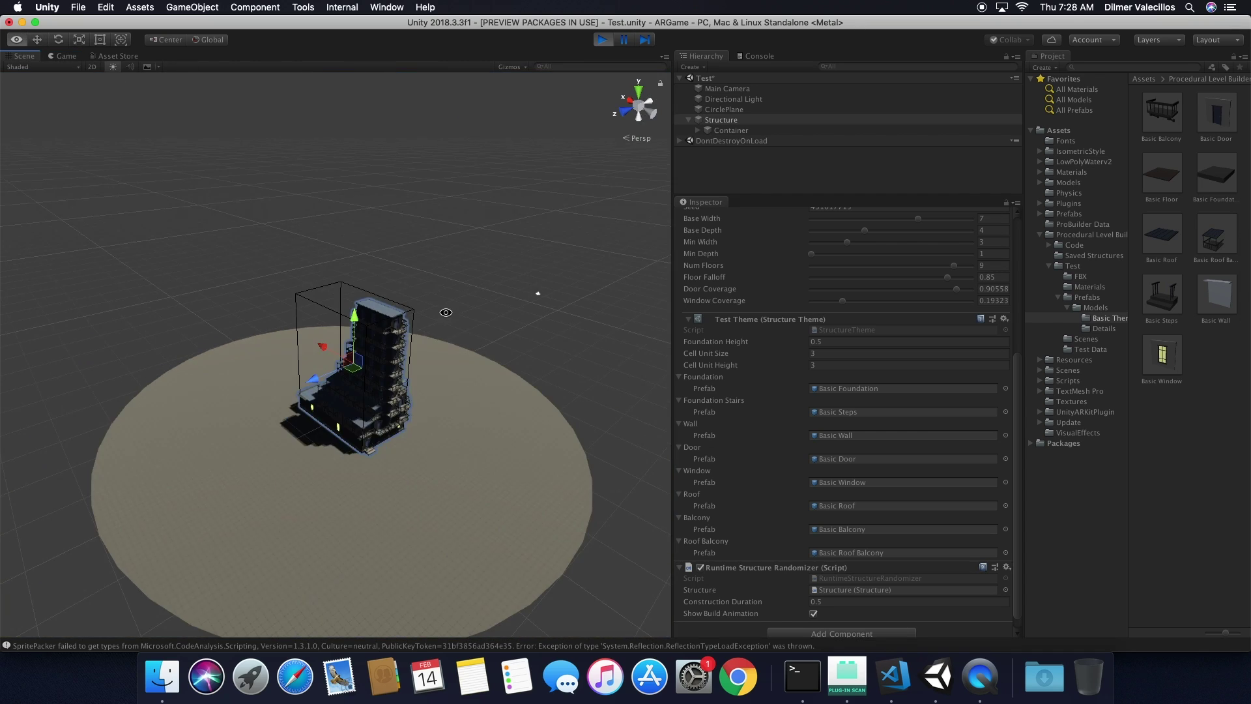
{"action": "scroll", "coordinate": [324, 336], "scroll_direction": "up", "scroll_amount": 10}
{"action": "left_click_drag", "start_coordinate": [325, 334], "coordinate": [486, 295], "text": "alt"}
{"action": "left_click", "coordinate": [529, 260]}
{"action": "left_click_drag", "start_coordinate": [529, 260], "coordinate": [306, 323], "text": "alt"}
{"action": "left_click_drag", "start_coordinate": [244, 384], "coordinate": [164, 98], "text": "alt"}
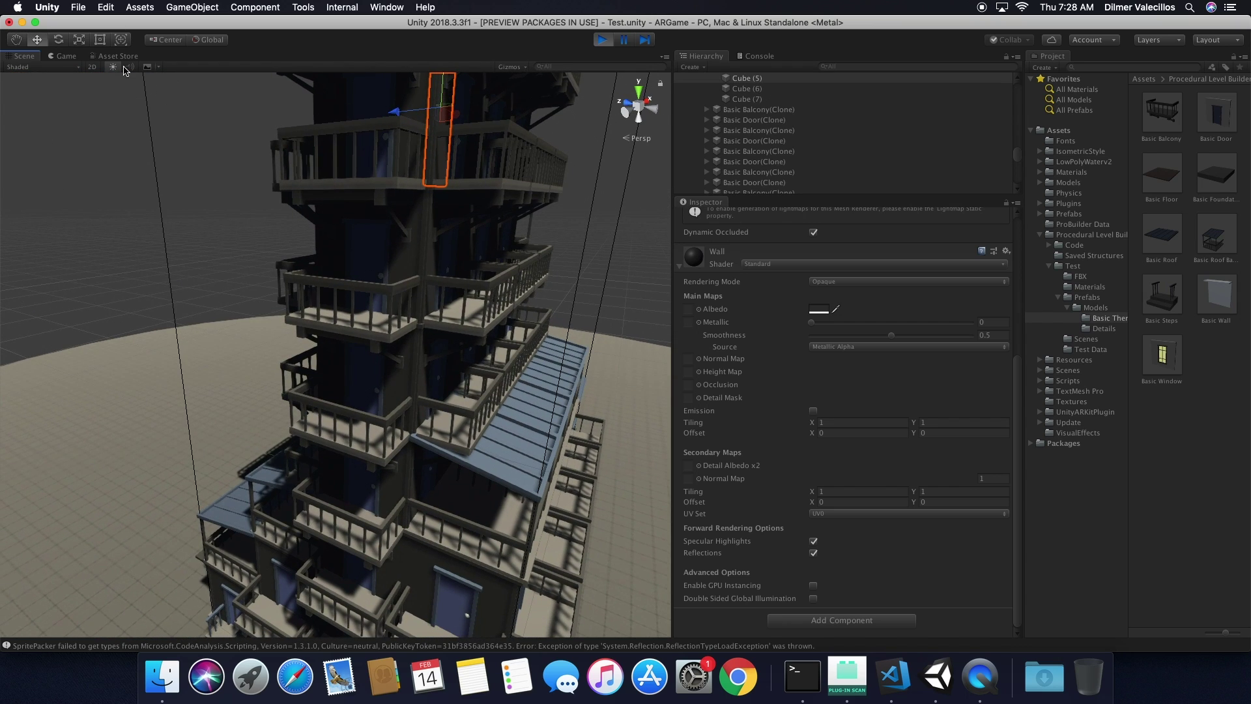
Generate another random building in the Game view and inspect its overhanging wall trim, Cube (4), in the Scene view.
{"action": "left_click", "coordinate": [64, 56]}
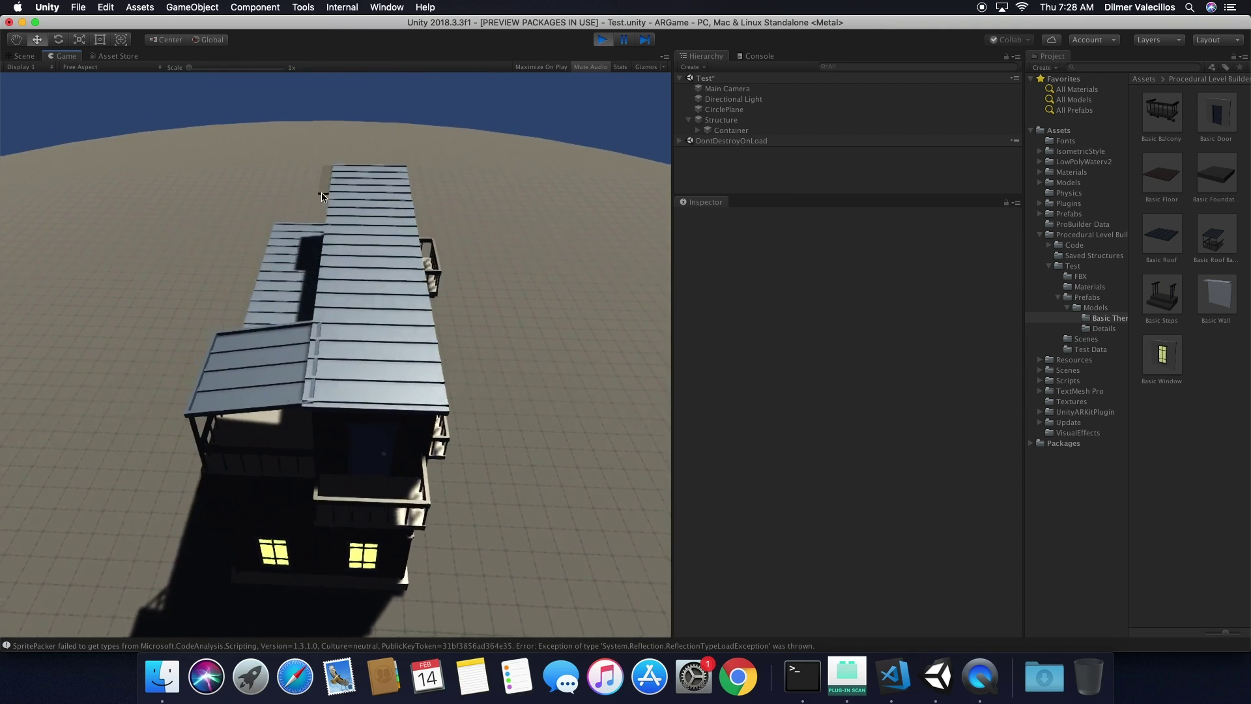
{"action": "left_click", "coordinate": [25, 56]}
{"action": "left_click_drag", "start_coordinate": [204, 452], "coordinate": [293, 417], "text": "alt"}
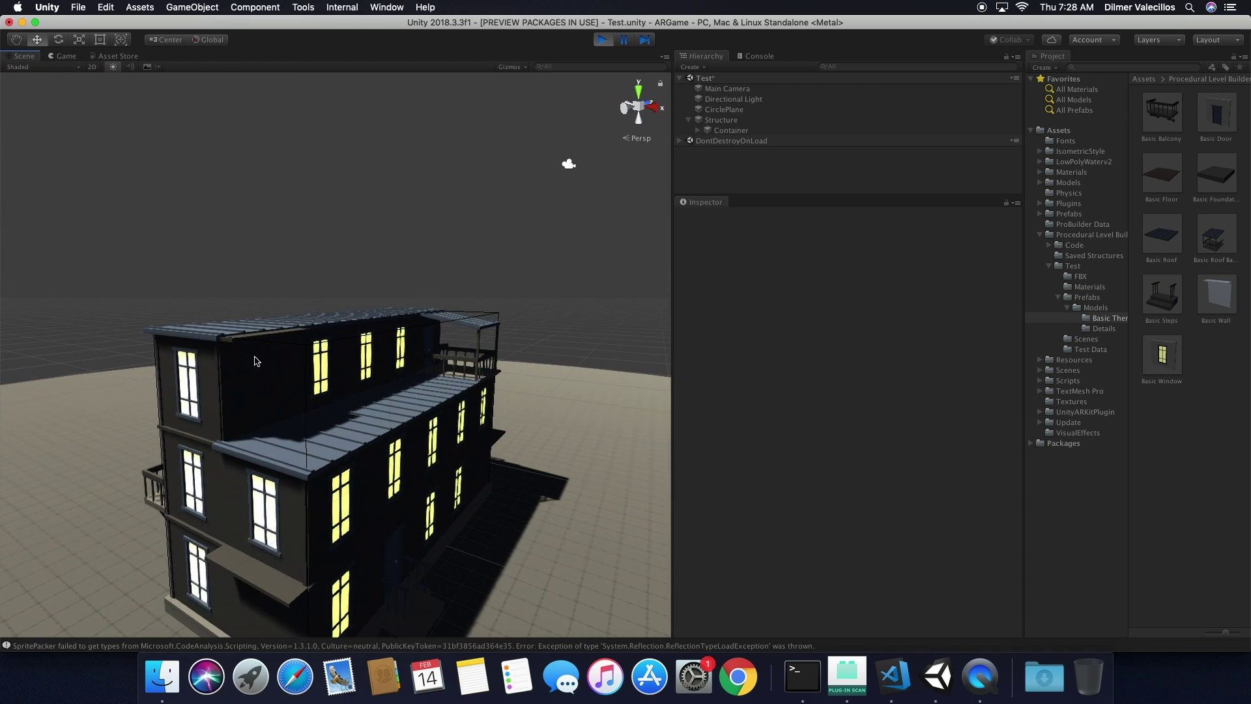
{"action": "left_click", "coordinate": [241, 331]}
{"action": "left_click_drag", "start_coordinate": [241, 331], "coordinate": [345, 365], "text": "alt"}
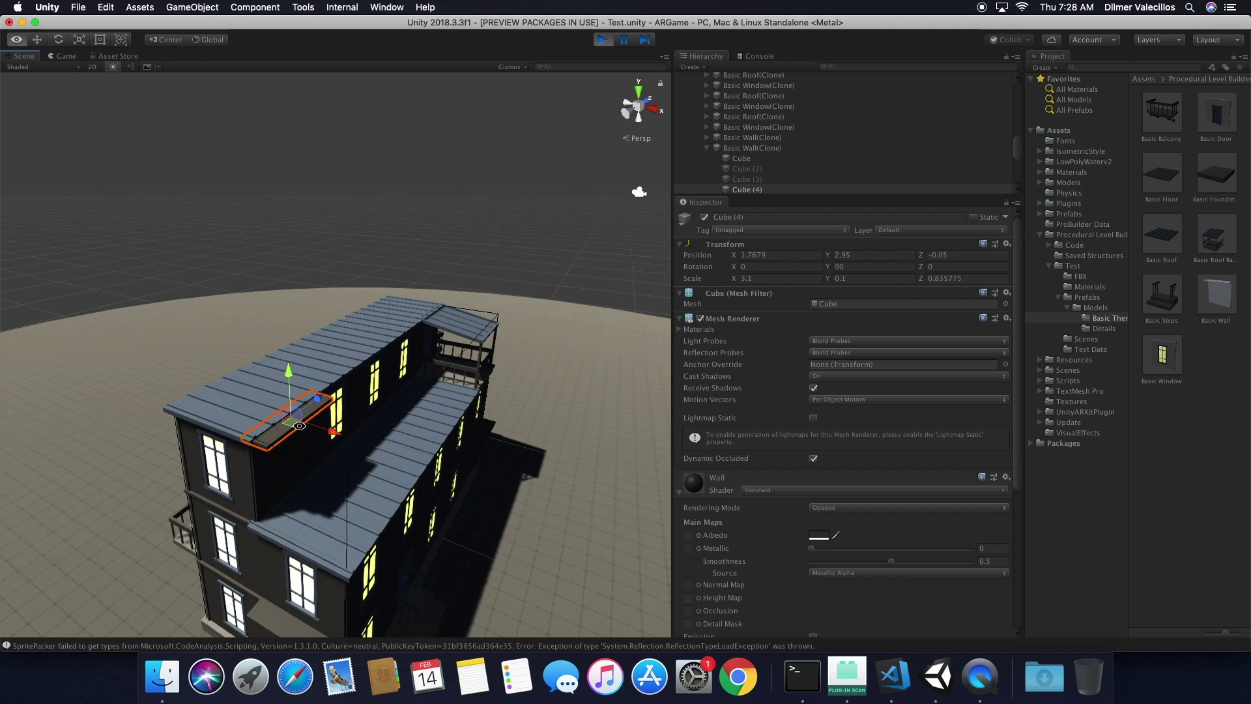
Set the Wall material's albedo color to near-white and exit play mode.
{"action": "left_click", "coordinate": [603, 40]}
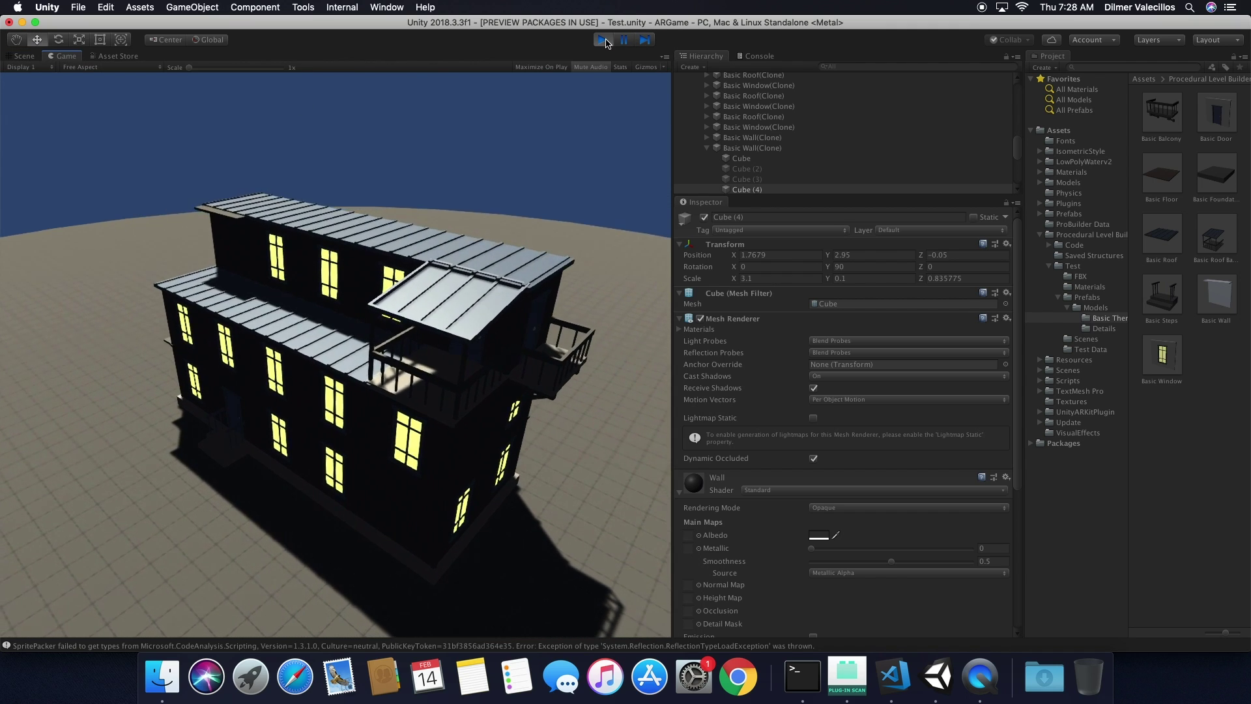
{"action": "left_click", "coordinate": [818, 535]}
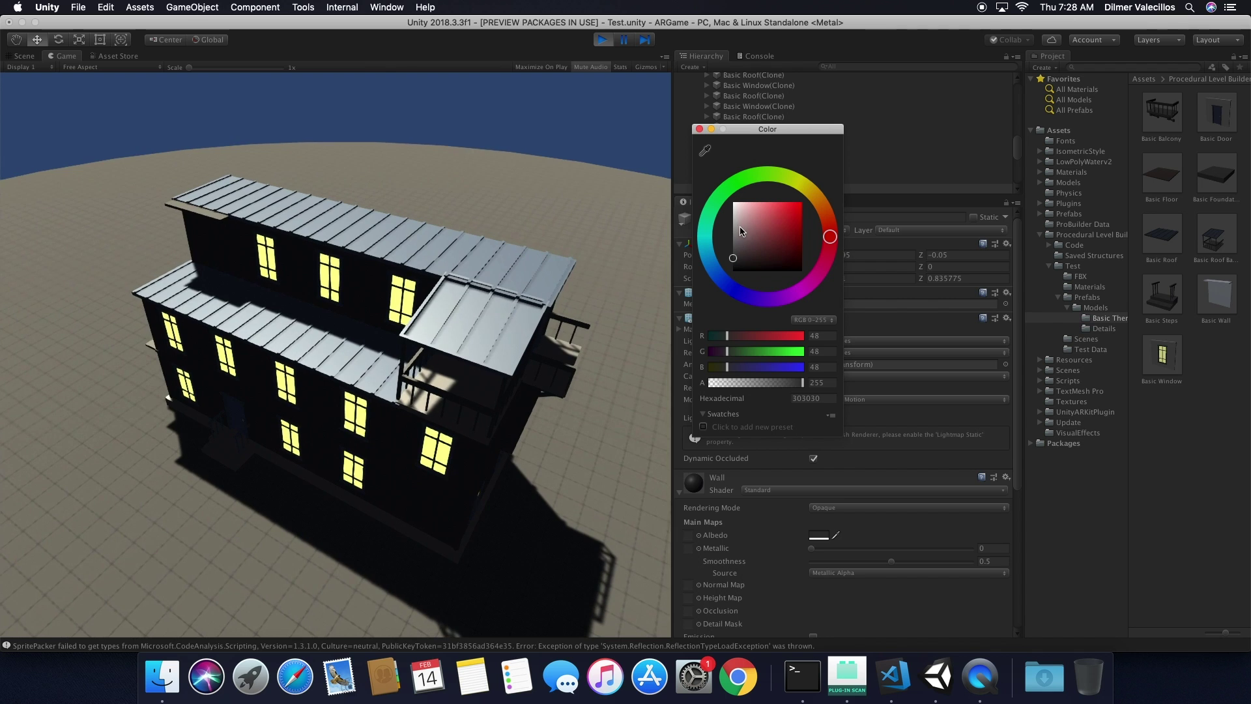
{"action": "left_click", "coordinate": [734, 205]}
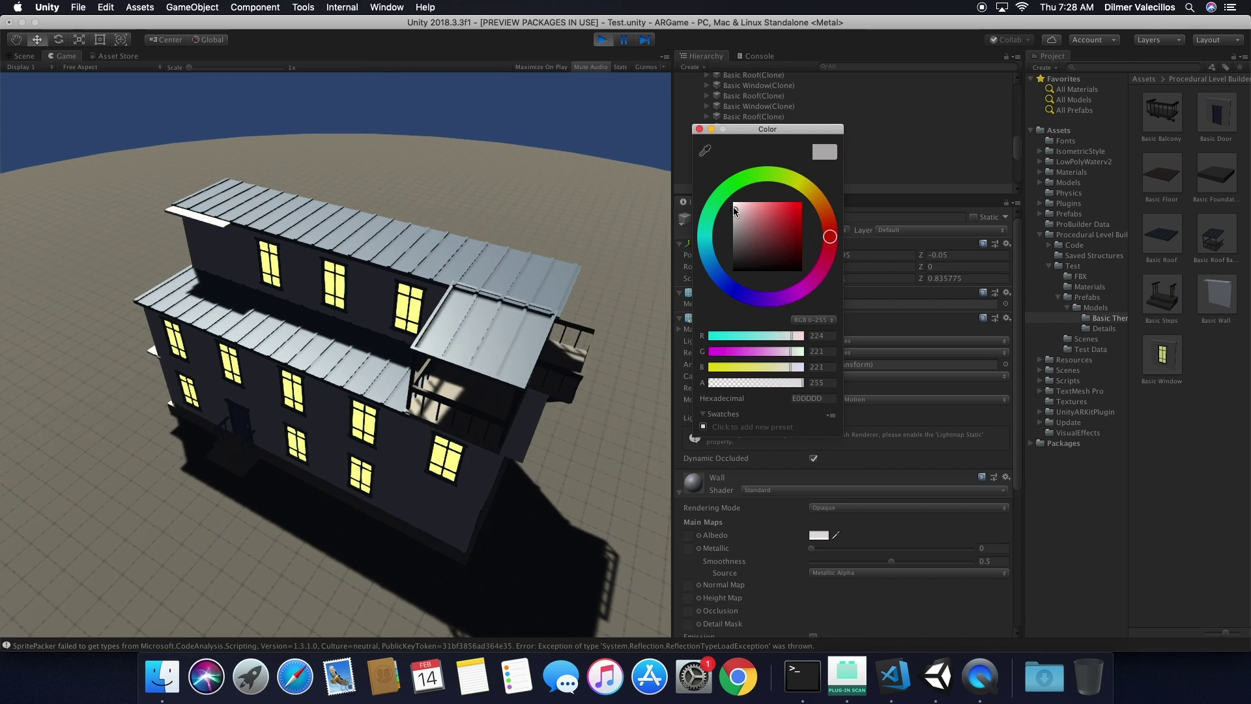
{"action": "left_click", "coordinate": [699, 130]}
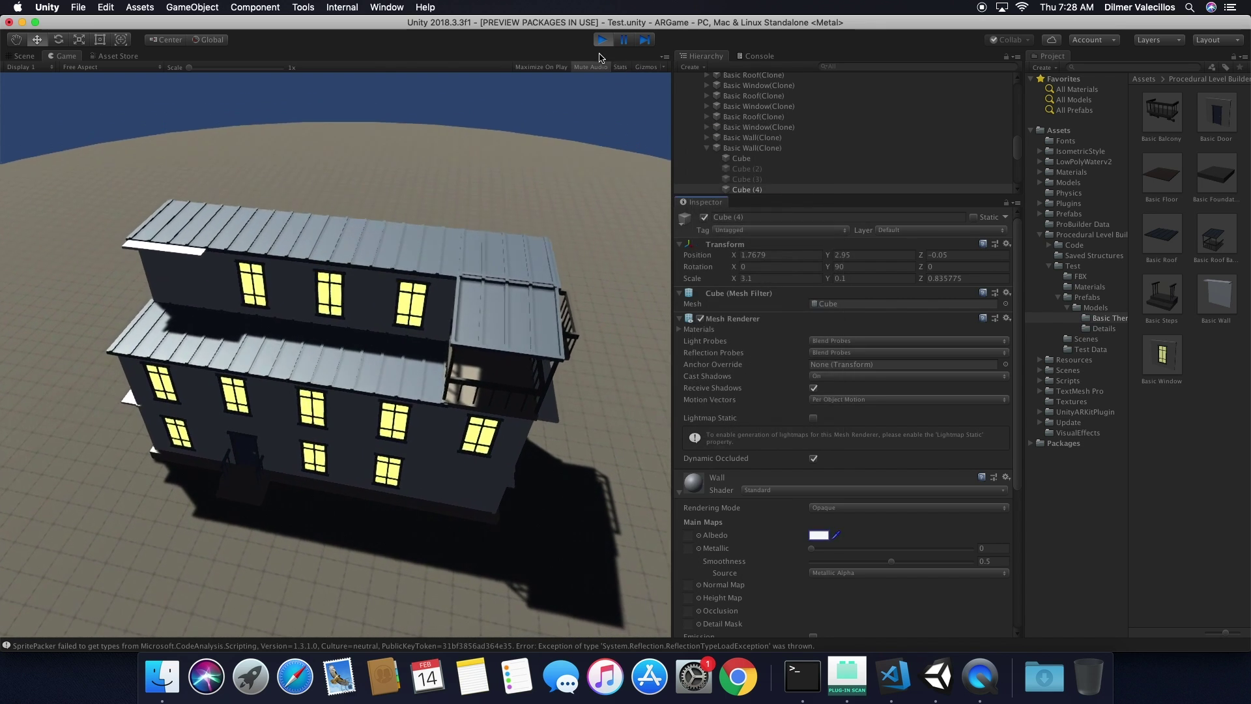
{"action": "key", "text": "super+p"}
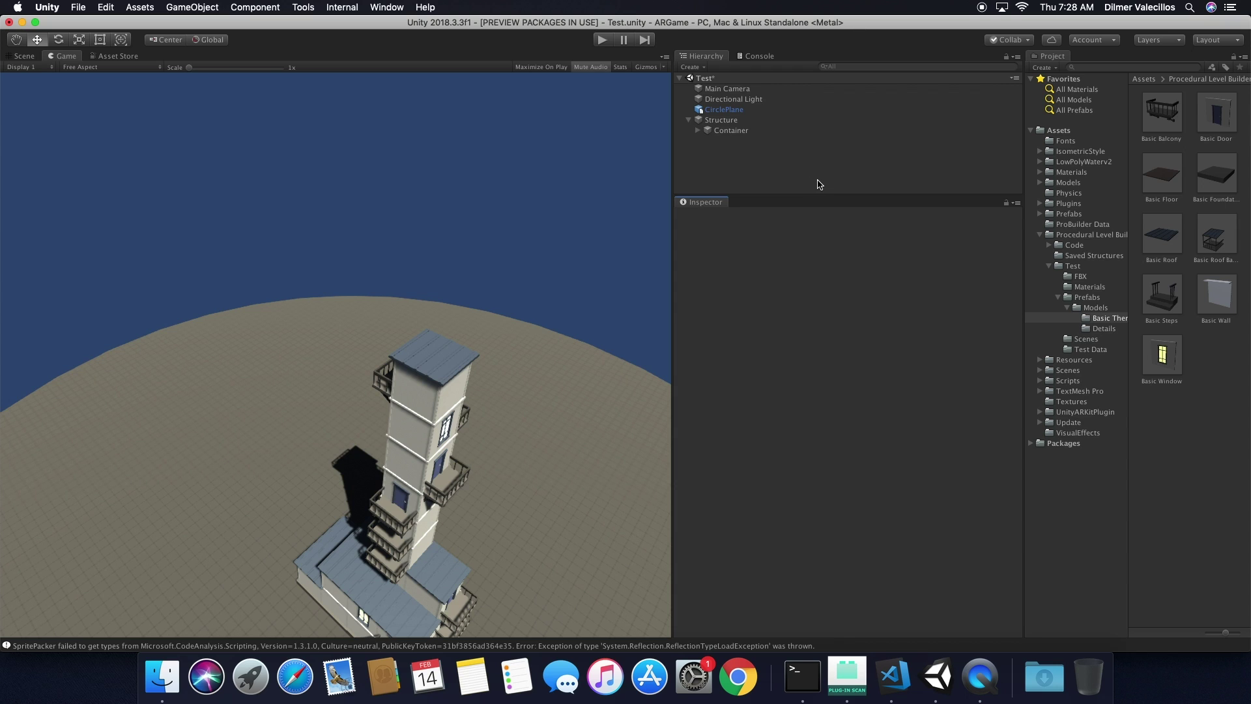
Duplicate the Test Theme asset in the Test Data folder and name the copy Dark Building Theme.
{"action": "left_click", "coordinate": [1074, 351]}
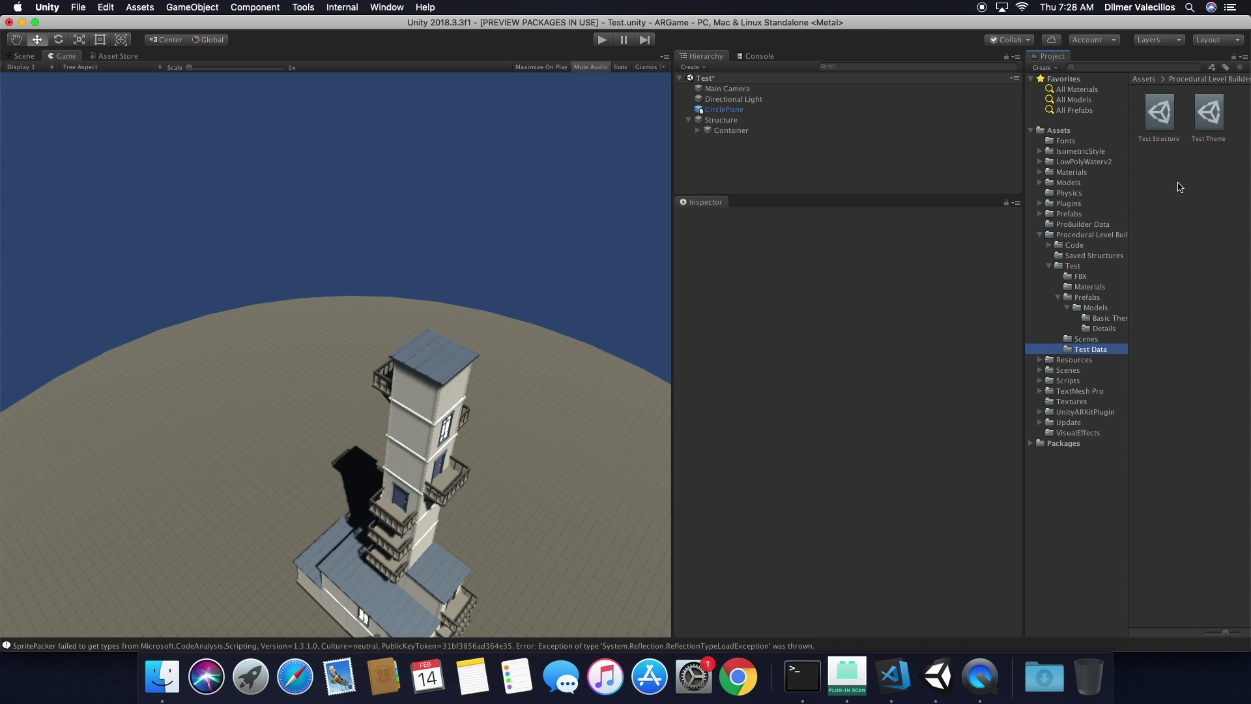
{"action": "left_click", "coordinate": [1207, 133]}
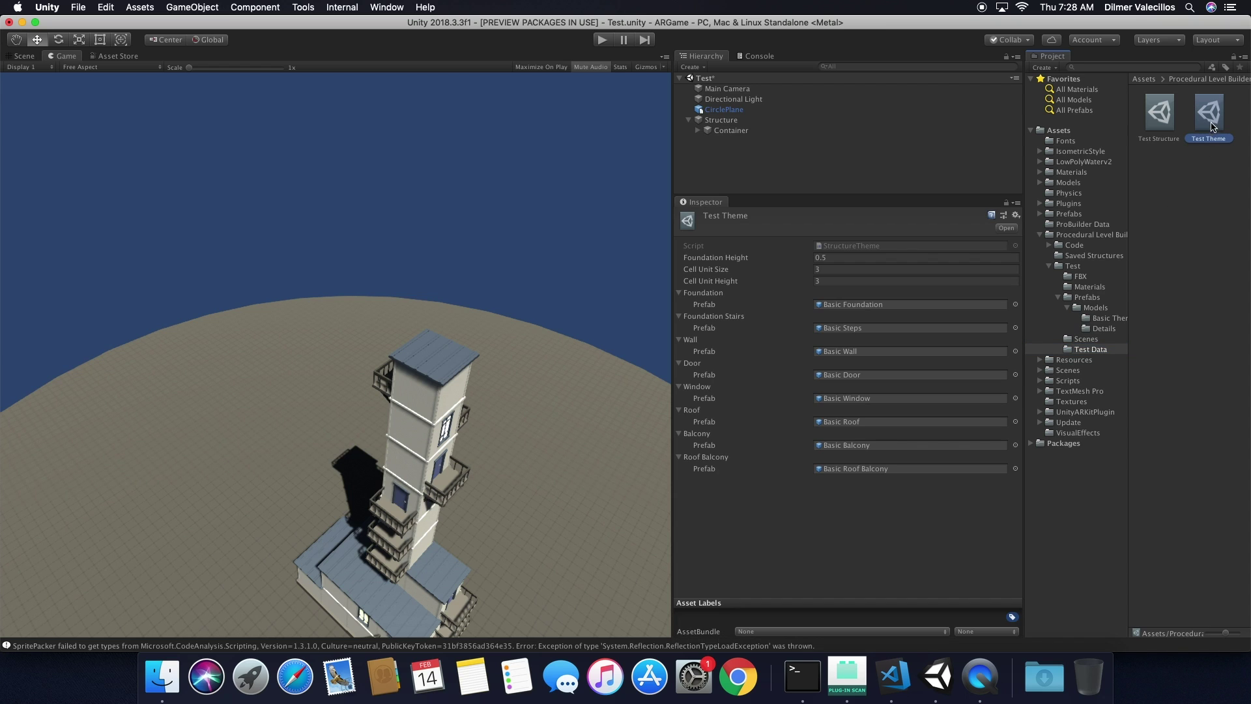
{"action": "key", "text": "super+d"}
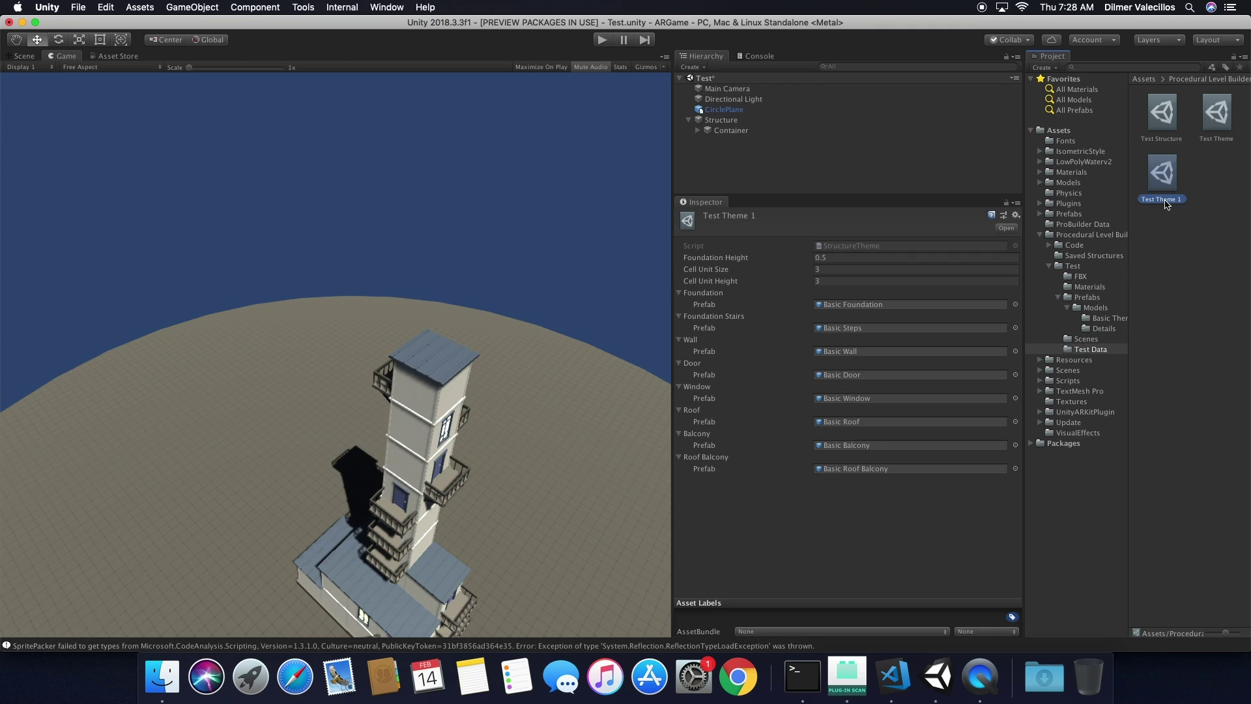
{"action": "left_click", "coordinate": [1161, 200]}
{"action": "type", "text": "Dark"}
{"action": "type", "text": " T"}
{"action": "type", "text": "uilding Theme"}
{"action": "key", "text": "Return"}
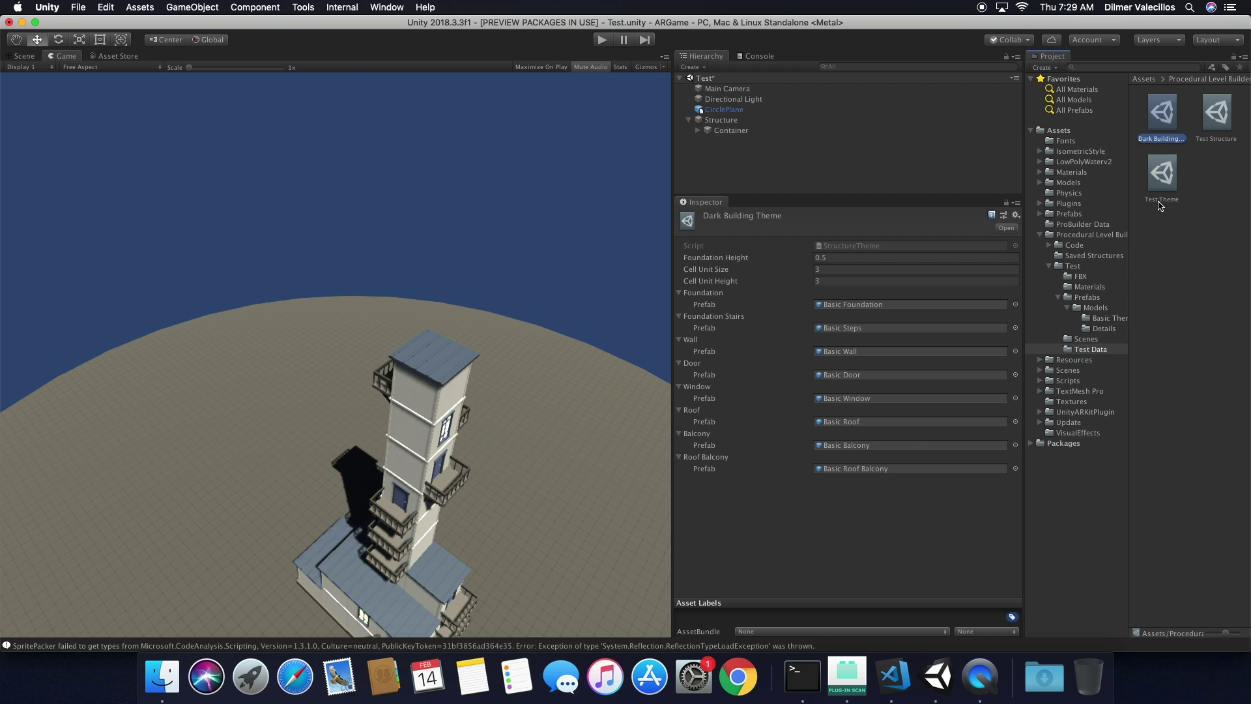
{"action": "left_click", "coordinate": [1087, 298]}
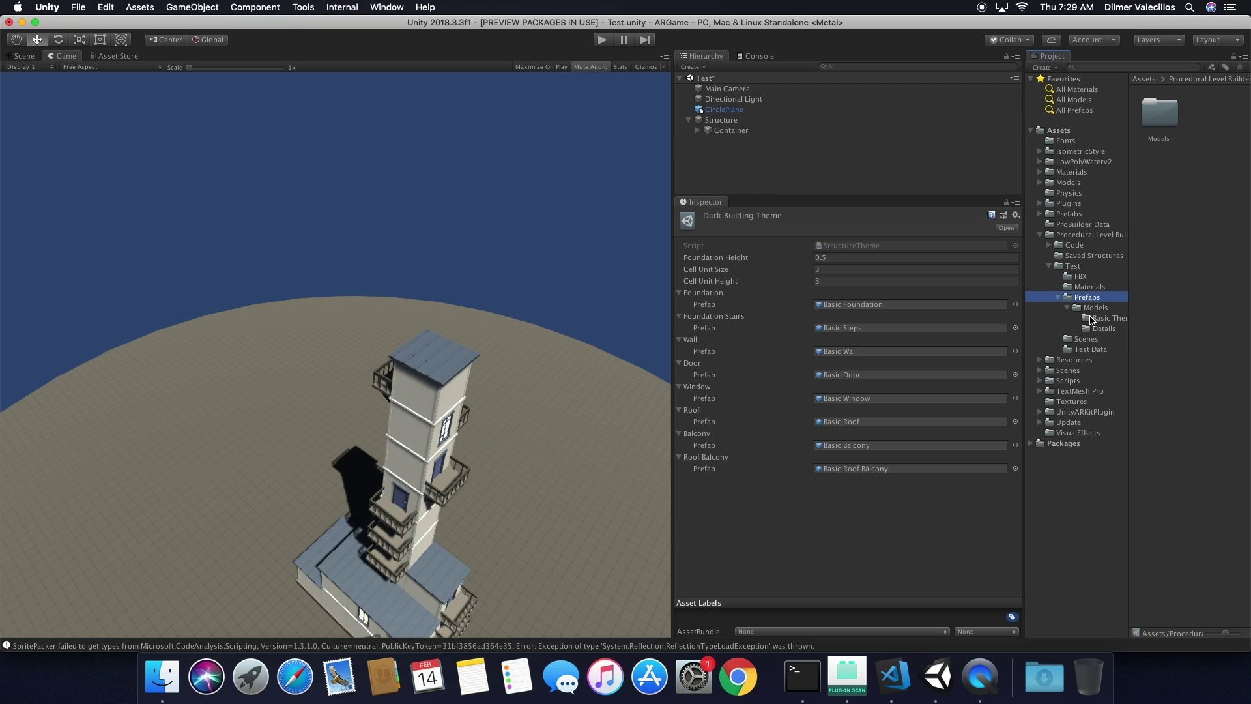
{"action": "double_click", "coordinate": [1165, 118]}
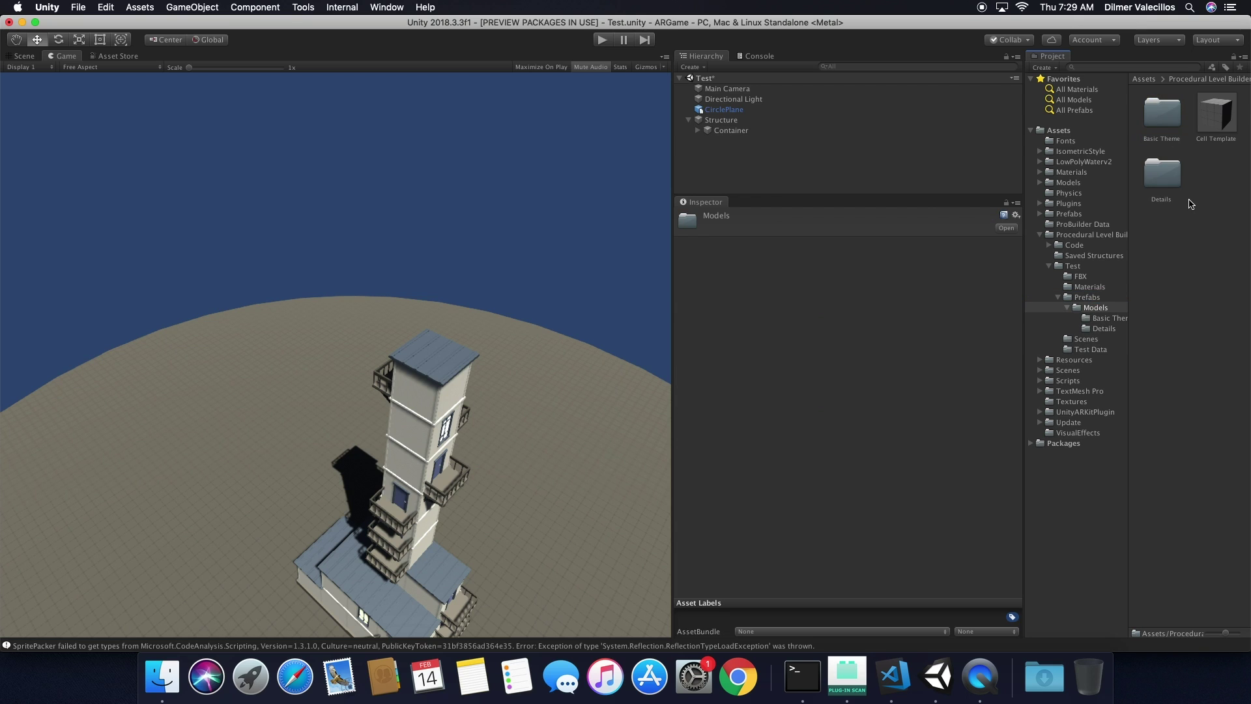
{"action": "left_click", "coordinate": [1099, 297]}
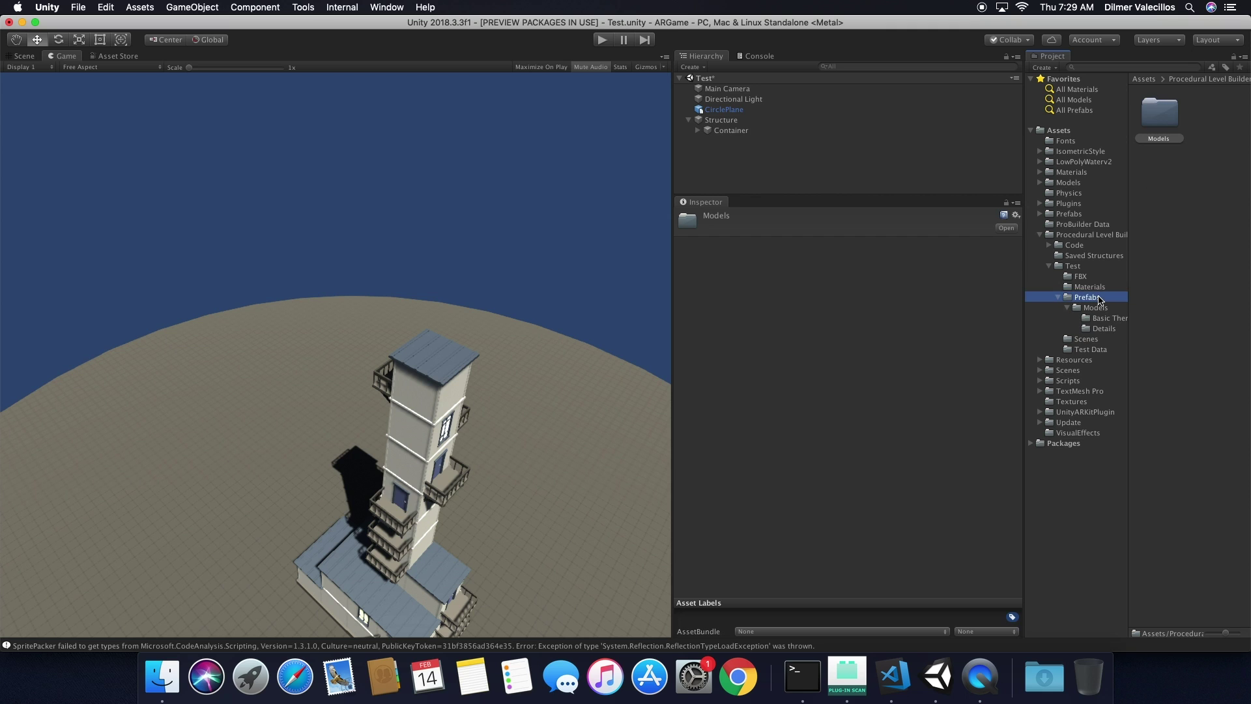
{"action": "left_click", "coordinate": [1081, 268]}
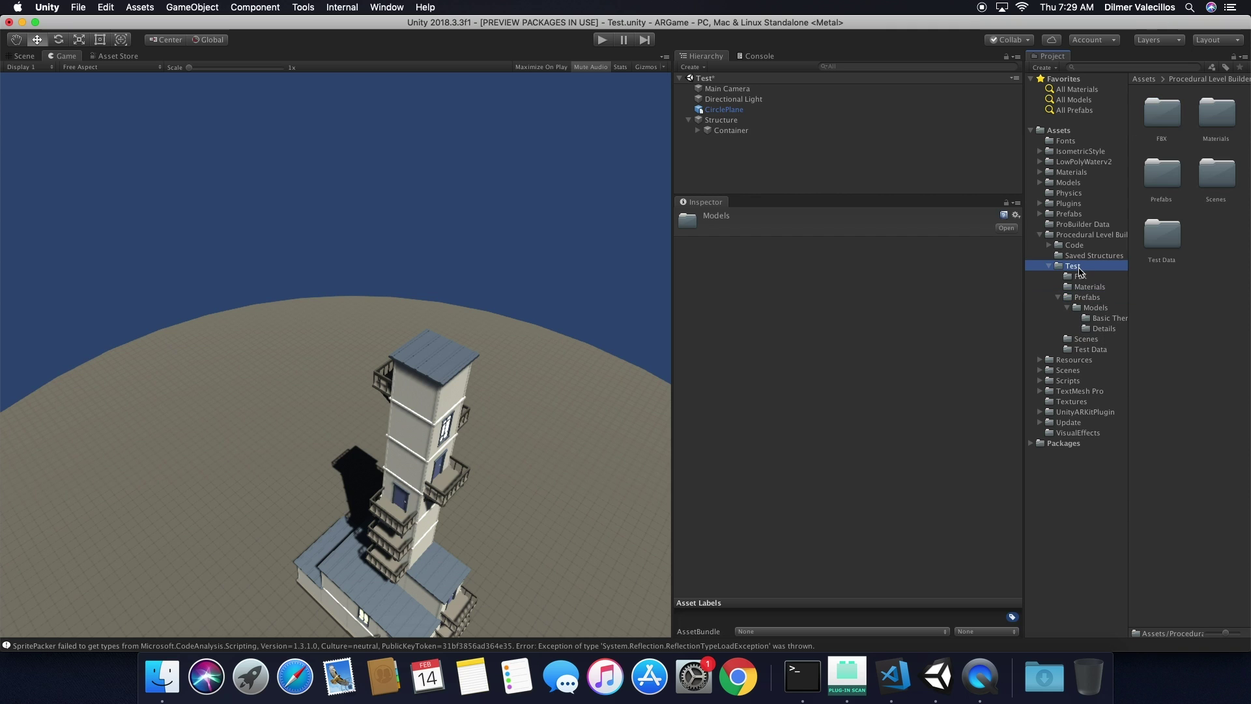
Locate the Basic Wall prefab through the Structure object's theme settings and duplicate it.
{"action": "left_click", "coordinate": [721, 121]}
{"action": "scroll", "coordinate": [801, 471], "scroll_direction": "down", "scroll_amount": 10}
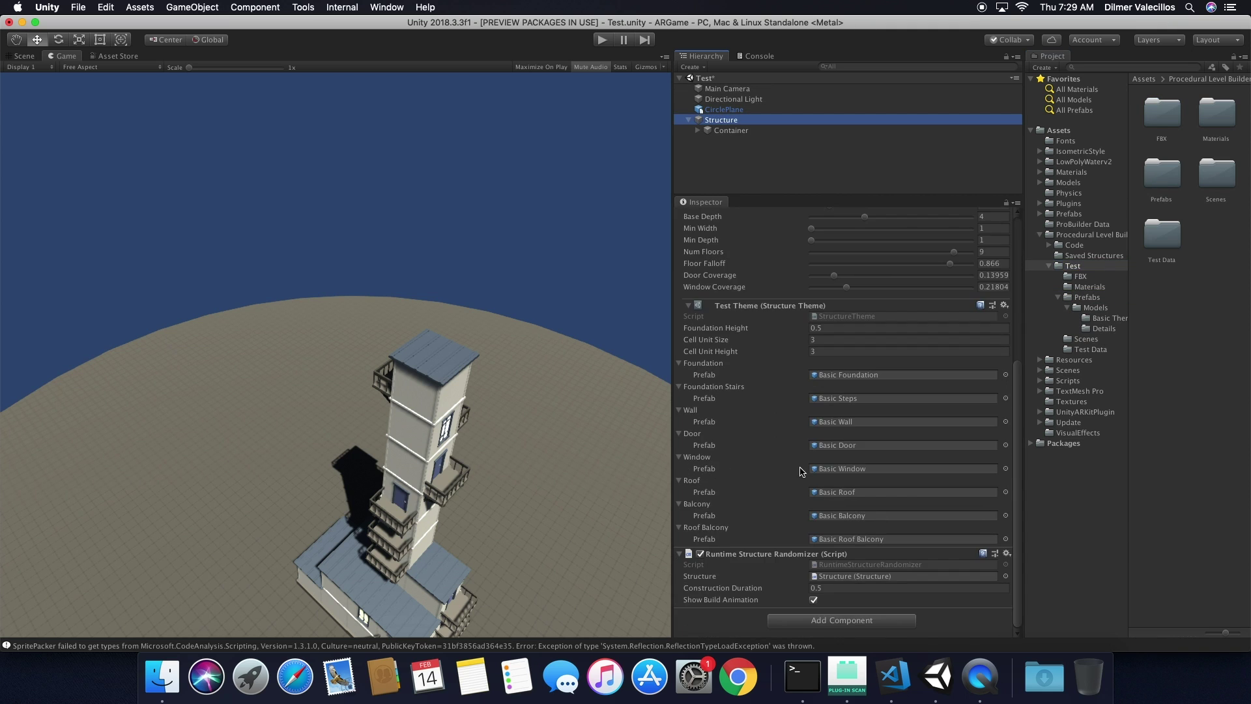
{"action": "left_click", "coordinate": [836, 422]}
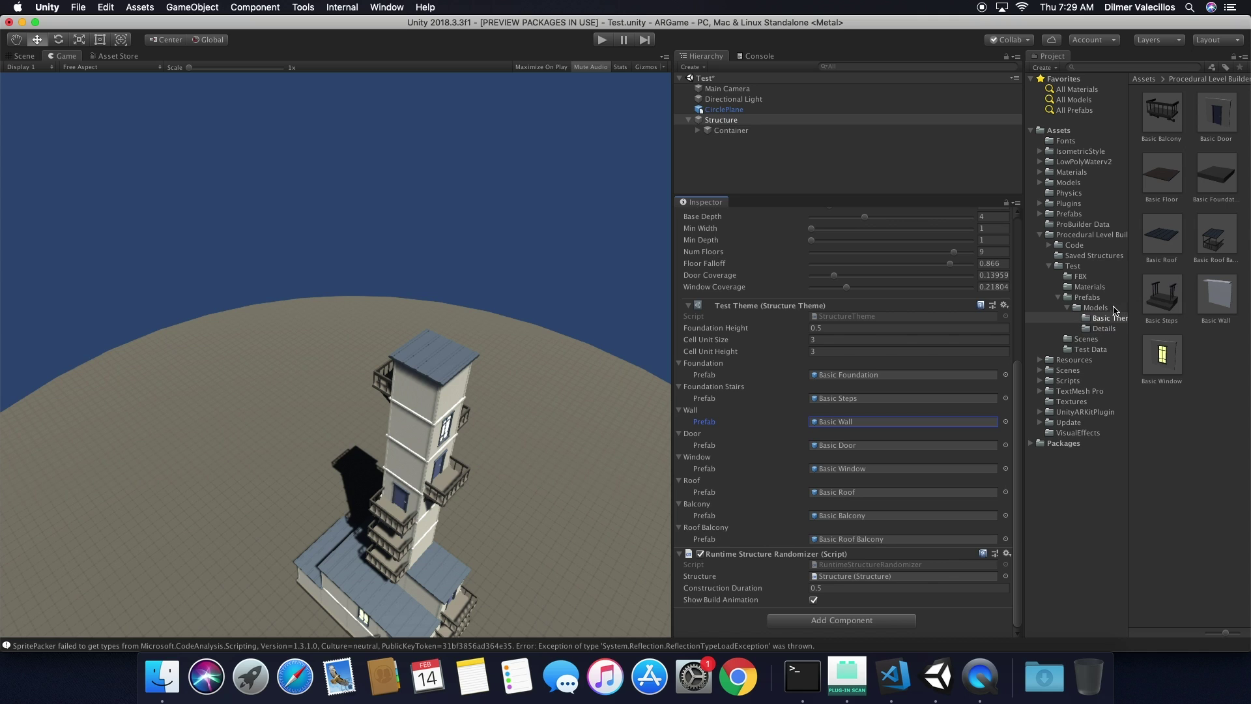
{"action": "left_click", "coordinate": [1217, 305]}
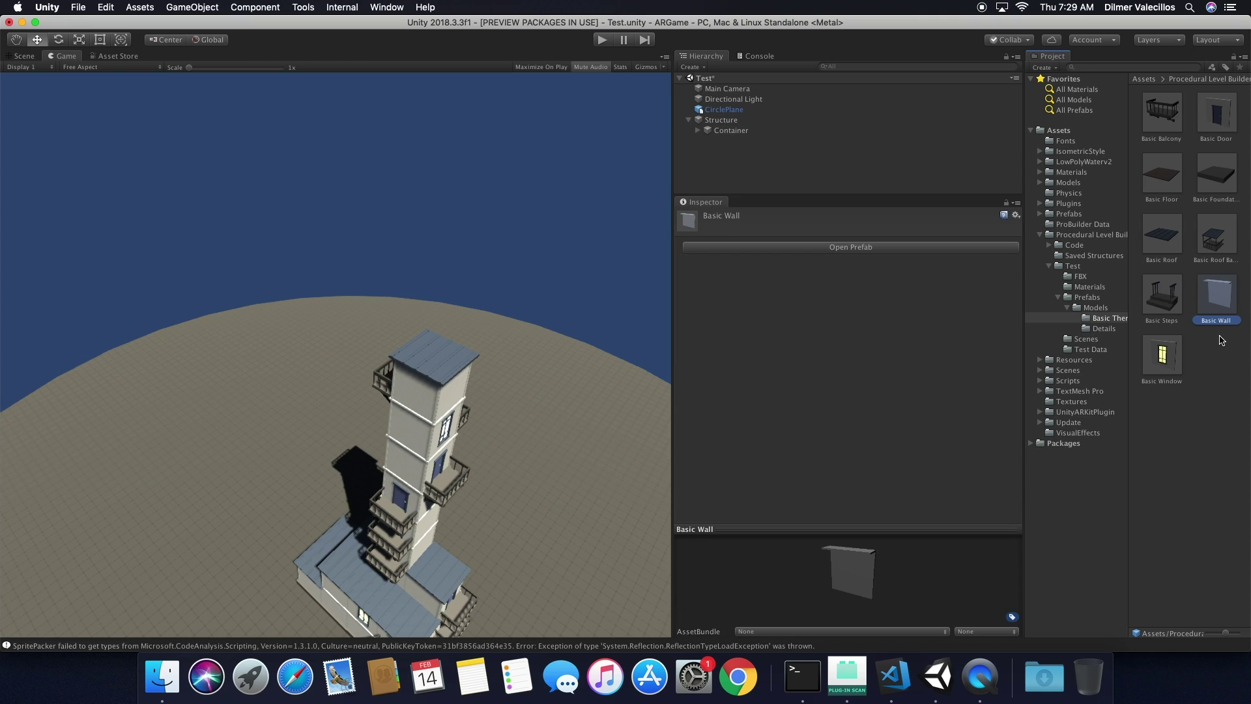
{"action": "key", "text": "super+d"}
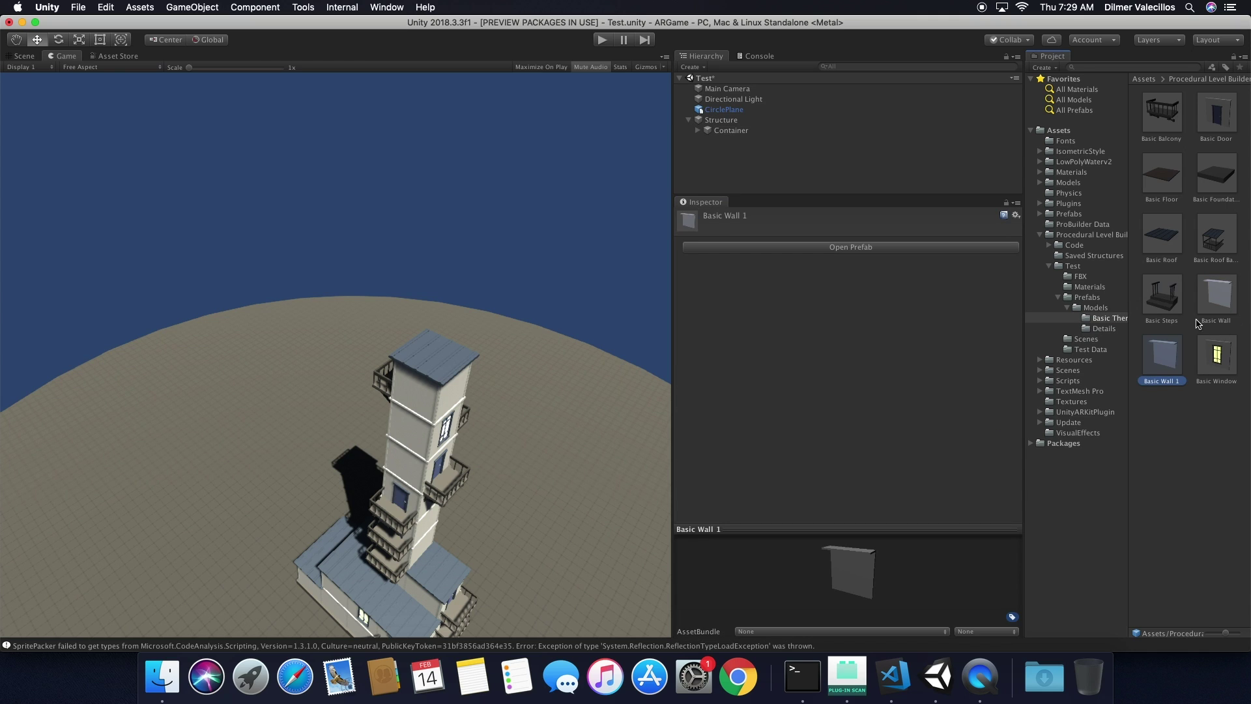
Rename the duplicated wall prefab Dark Wall and open it for editing.
{"action": "left_click", "coordinate": [1160, 384]}
{"action": "double_click", "coordinate": [1154, 382]}
{"action": "type", "text": "Dark"}
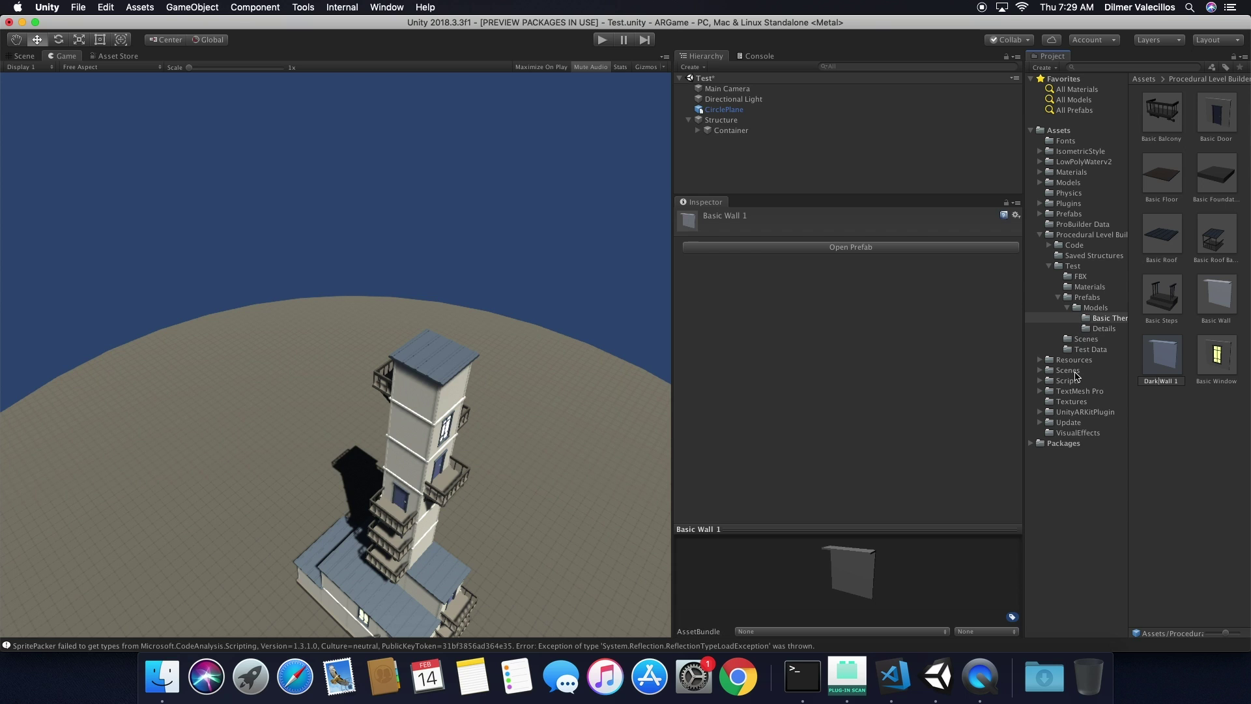
{"action": "key", "text": "End"}
{"action": "key", "text": "BackSpace"}
{"action": "key", "text": "BackSpace"}
{"action": "key", "text": "Return"}
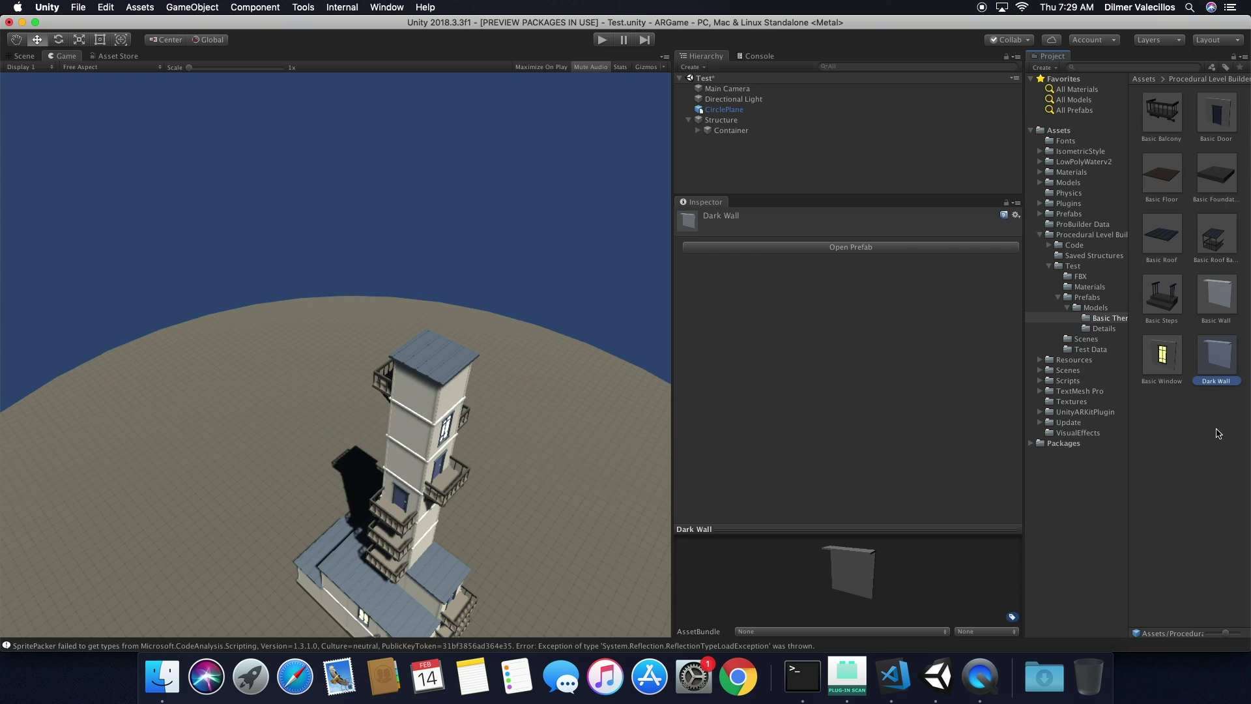
{"action": "left_click", "coordinate": [1221, 366]}
{"action": "double_click", "coordinate": [1221, 366]}
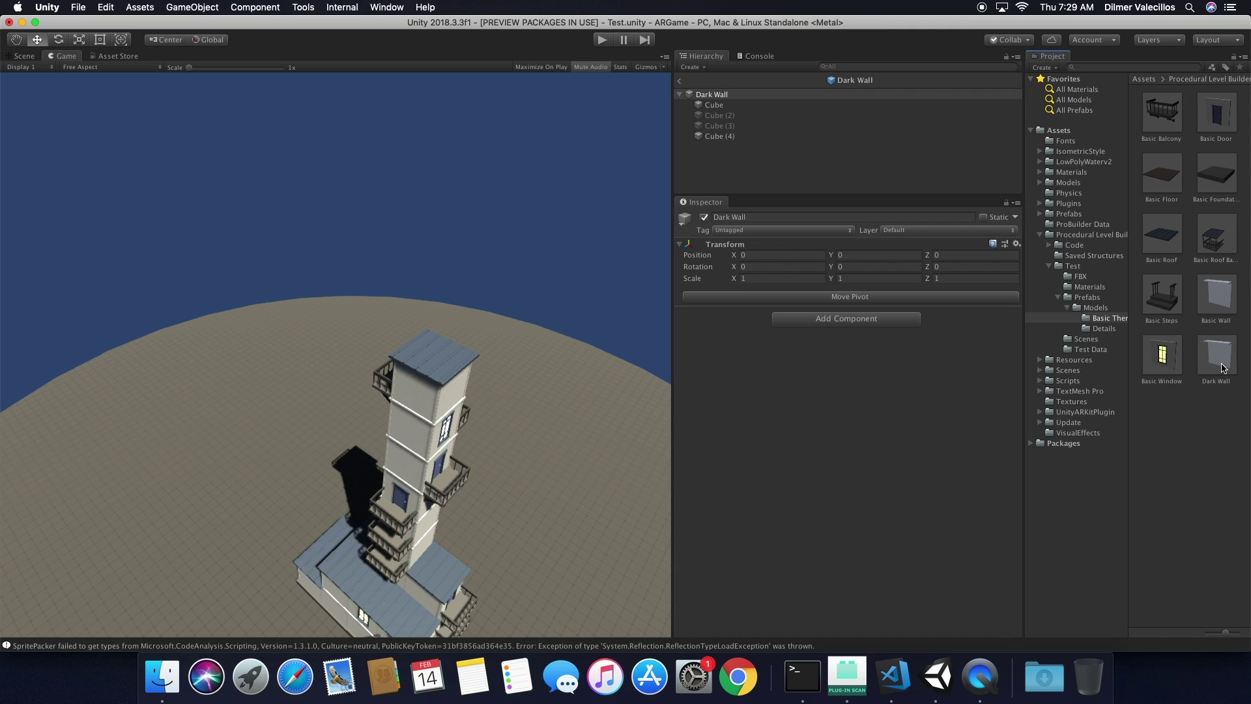
Check the material on Cube (4) of the Dark Wall prefab and search the project assets for Wall.
{"action": "left_click", "coordinate": [769, 136]}
{"action": "left_click", "coordinate": [749, 488]}
{"action": "left_click", "coordinate": [734, 493]}
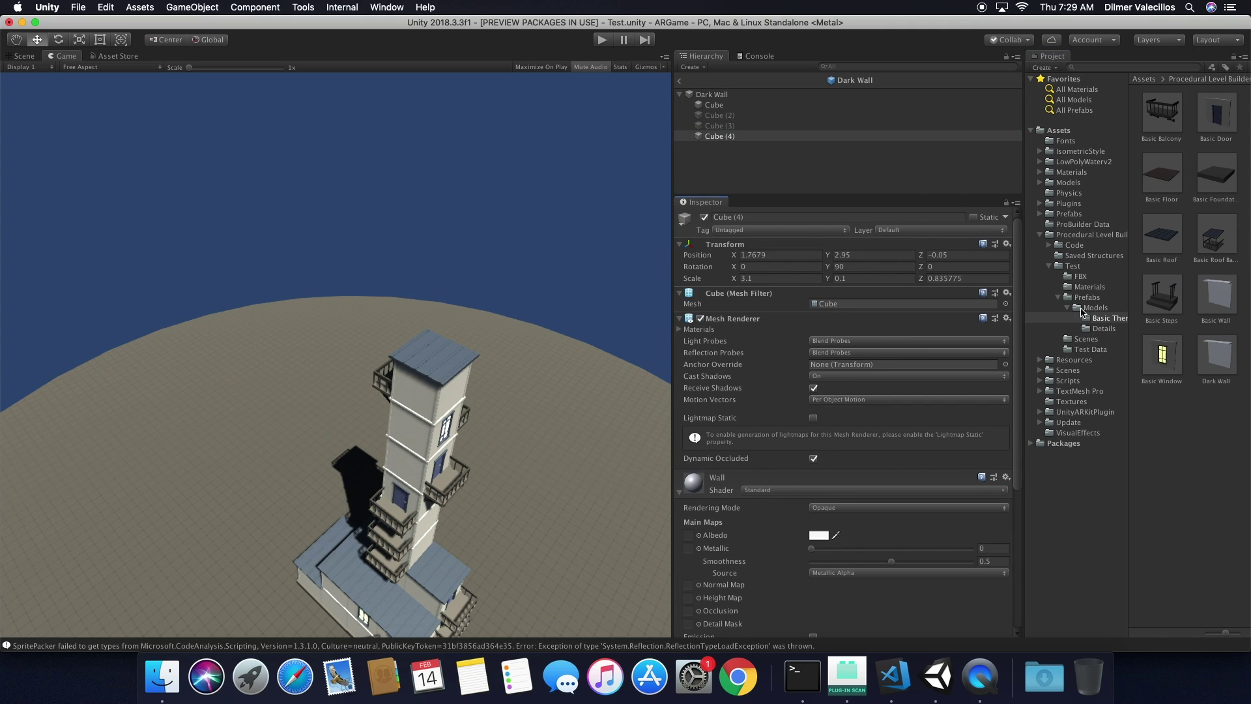
{"action": "left_click", "coordinate": [1086, 67]}
{"action": "type", "text": "Wall"}
{"action": "left_click", "coordinate": [1147, 297]}
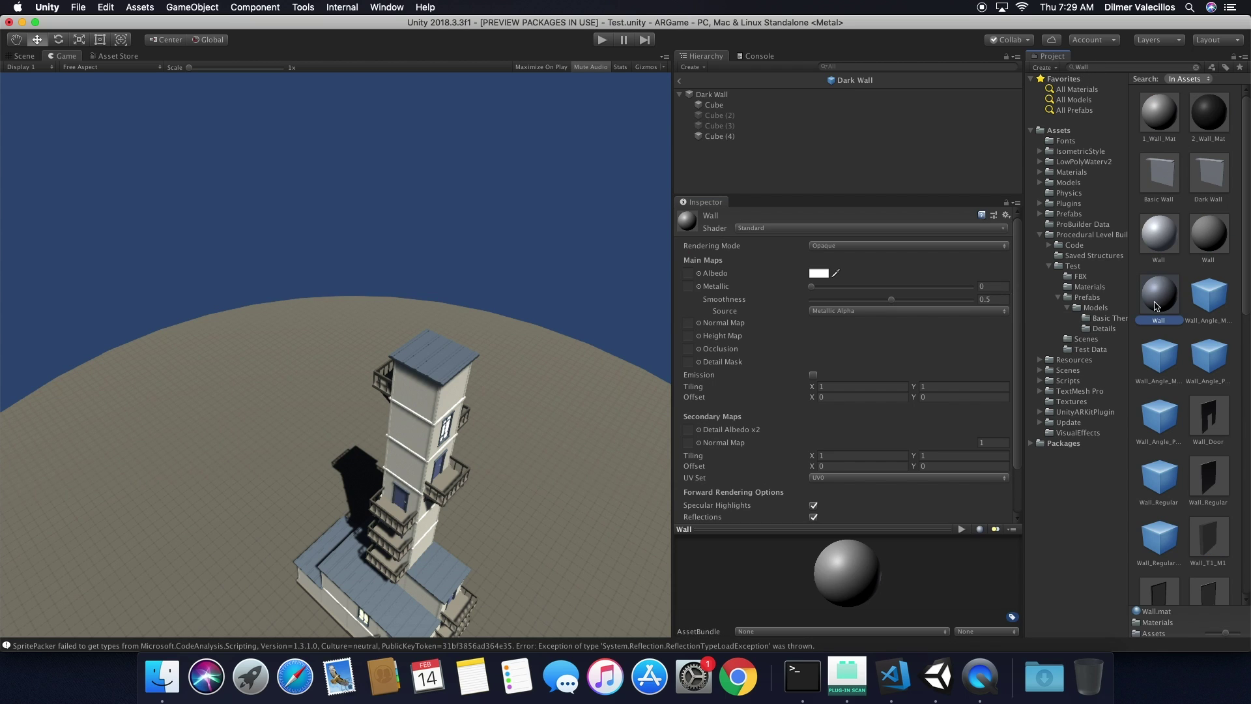
Duplicate the Wall material used by the prefab and name the copy WallDark.
{"action": "left_click", "coordinate": [1159, 359]}
{"action": "left_click", "coordinate": [1167, 297]}
{"action": "key", "text": "super+d"}
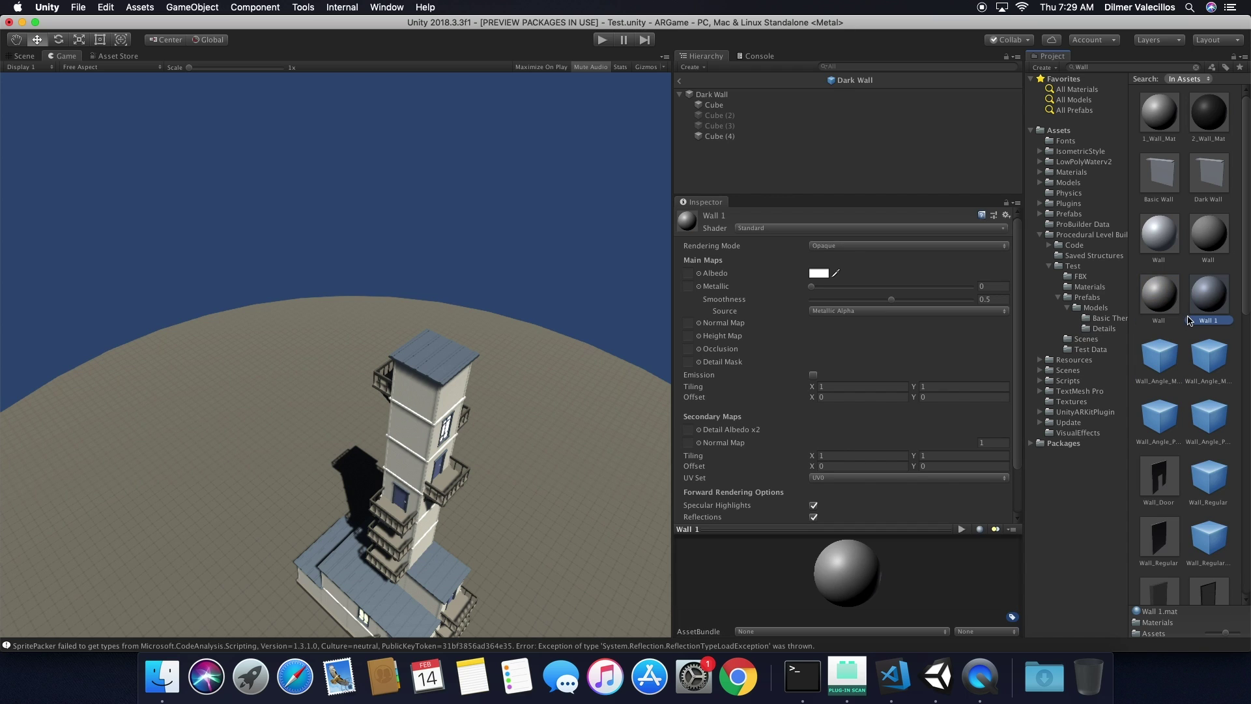
{"action": "left_click", "coordinate": [1207, 320]}
{"action": "type", "text": "WallDark"}
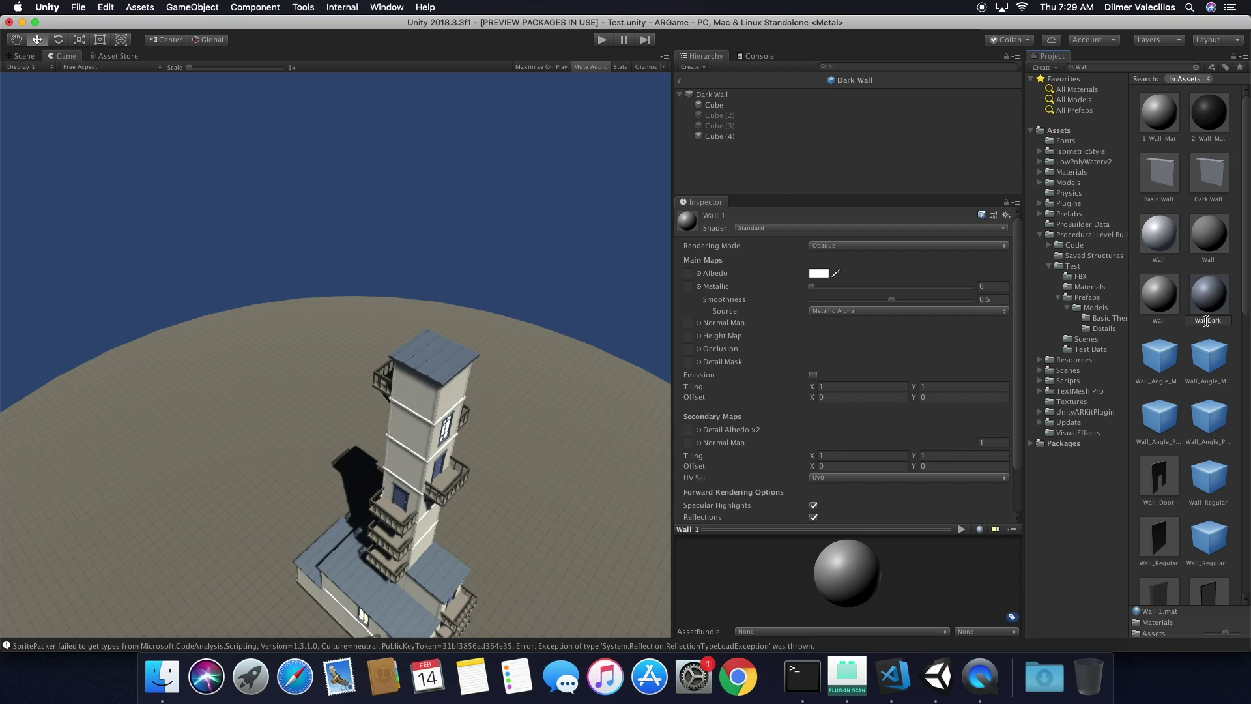
{"action": "key", "text": "Return"}
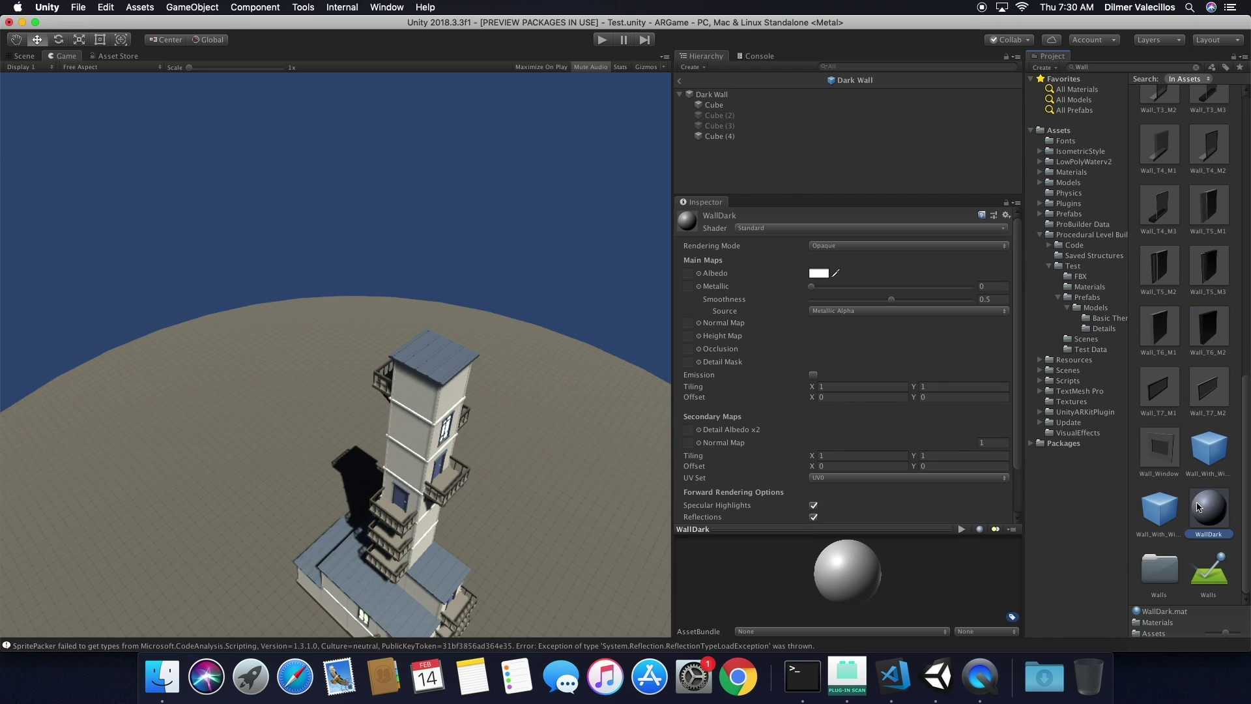
Apply the WallDark material to the cubes of the Dark Wall prefab.
{"action": "left_click_drag", "start_coordinate": [1199, 509], "coordinate": [729, 116]}
{"action": "left_click_drag", "start_coordinate": [1202, 504], "coordinate": [719, 137]}
{"action": "left_click_drag", "start_coordinate": [1207, 507], "coordinate": [720, 123]}
{"action": "left_click_drag", "start_coordinate": [1199, 507], "coordinate": [728, 132]}
Set the WallDark material's albedo to black (000000) and its smoothness to 0.203, and return to the scene.
{"action": "left_click", "coordinate": [819, 274]}
{"action": "left_click_drag", "start_coordinate": [758, 260], "coordinate": [720, 298]}
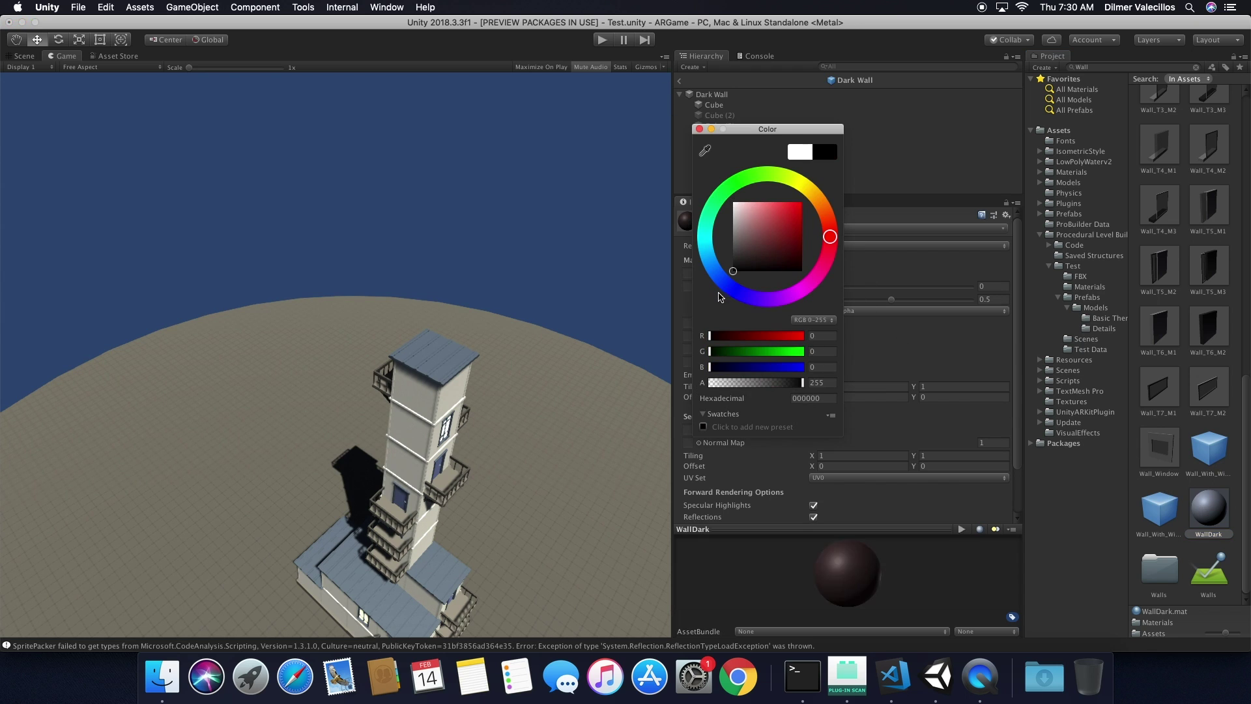
{"action": "key", "text": "Return"}
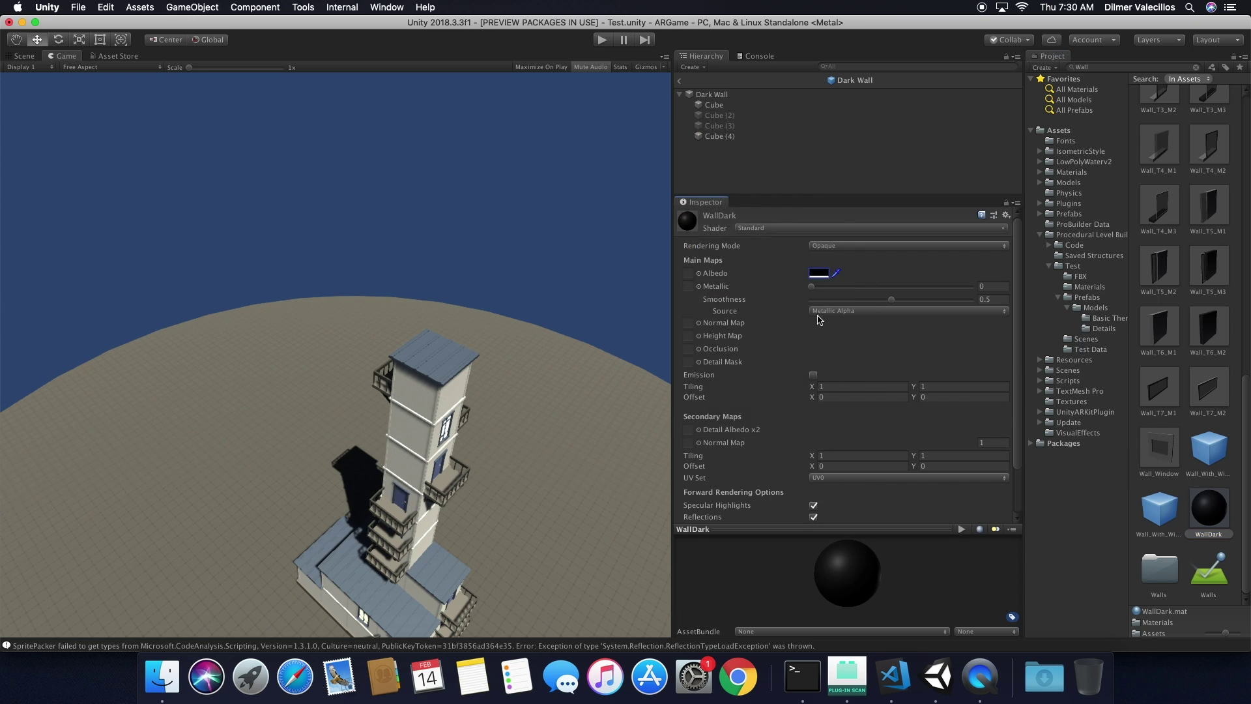
{"action": "left_click_drag", "start_coordinate": [892, 300], "coordinate": [843, 311]}
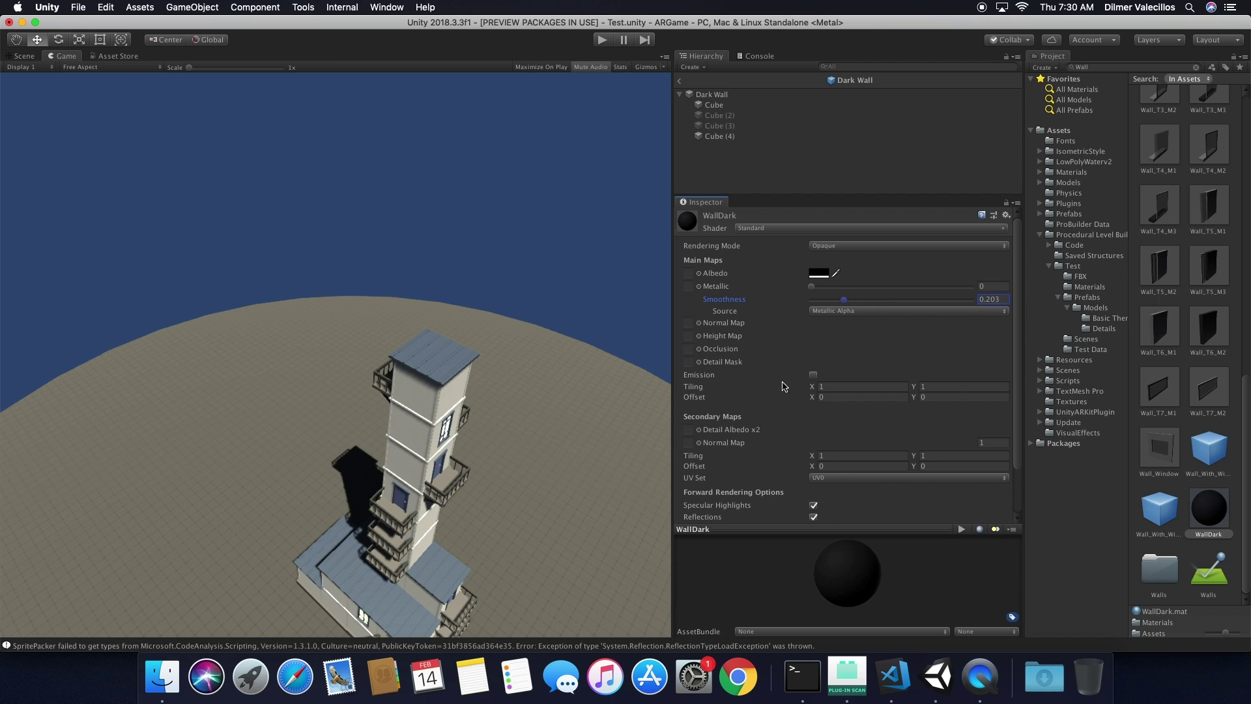
{"action": "left_click", "coordinate": [681, 83]}
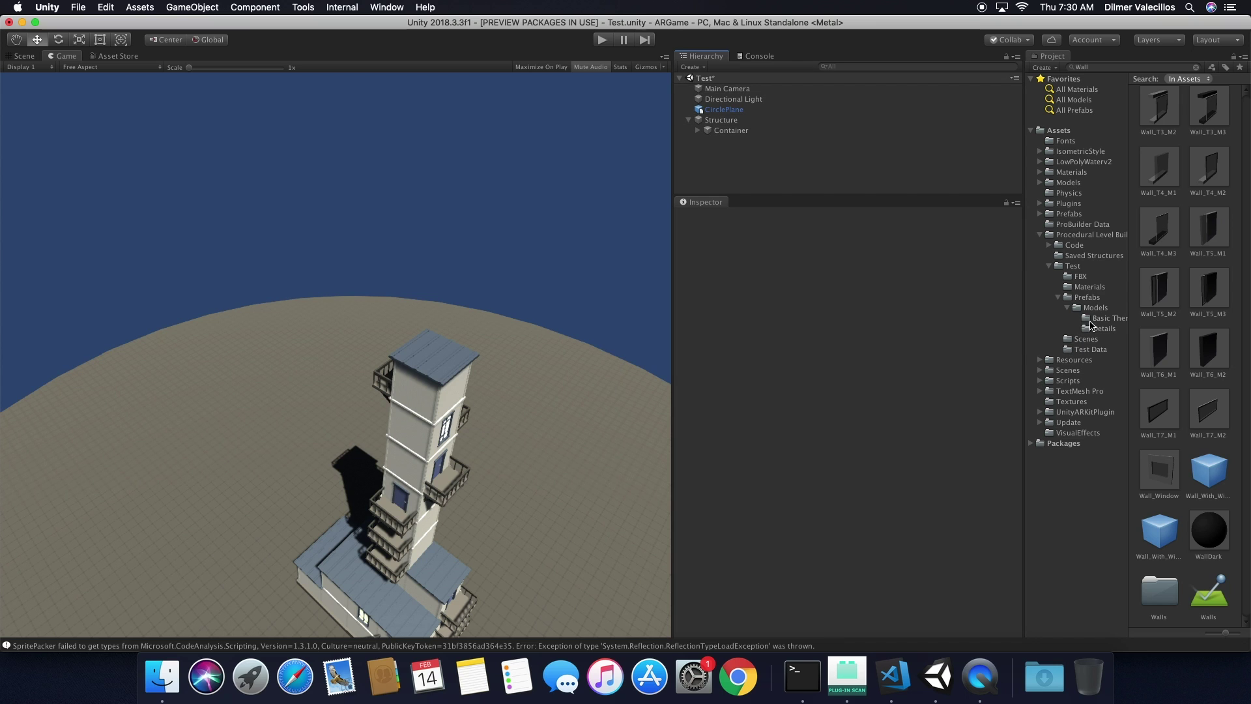
In the Test Data folder, assign Dark Wall as the Wall prefab of the Dark Building Theme asset.
{"action": "left_click", "coordinate": [1090, 349]}
{"action": "left_click", "coordinate": [1161, 175]}
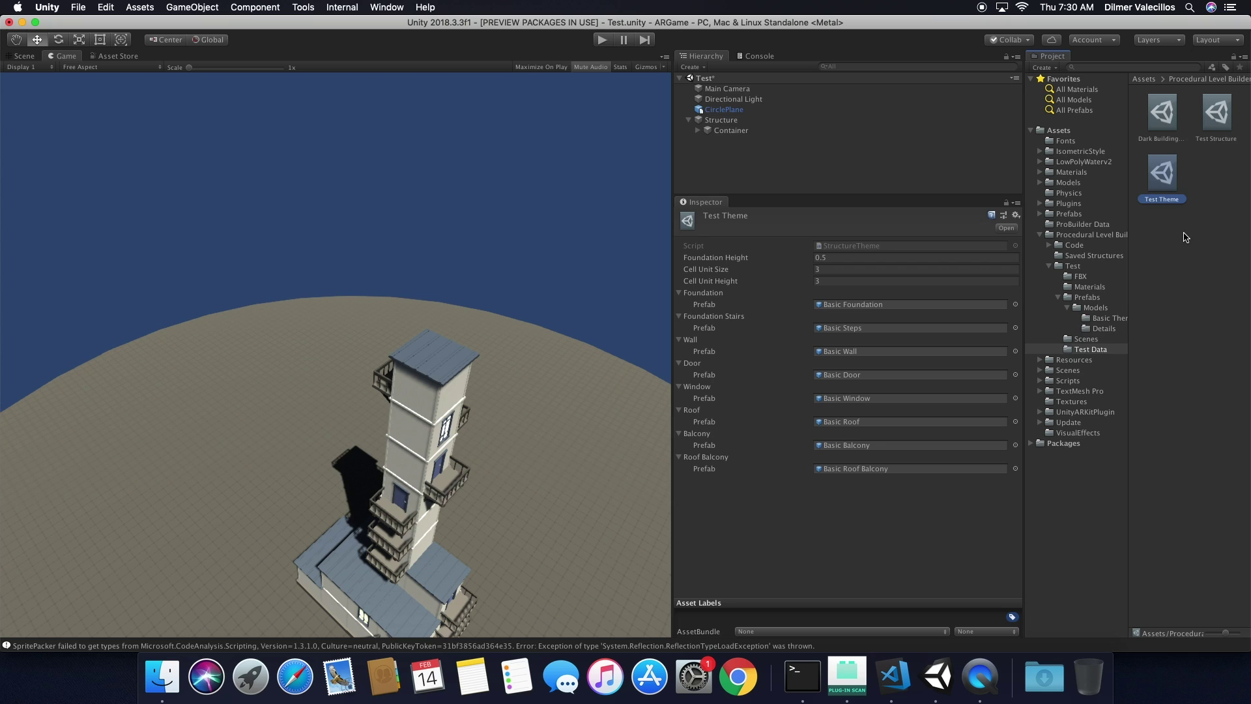
{"action": "left_click", "coordinate": [1169, 114]}
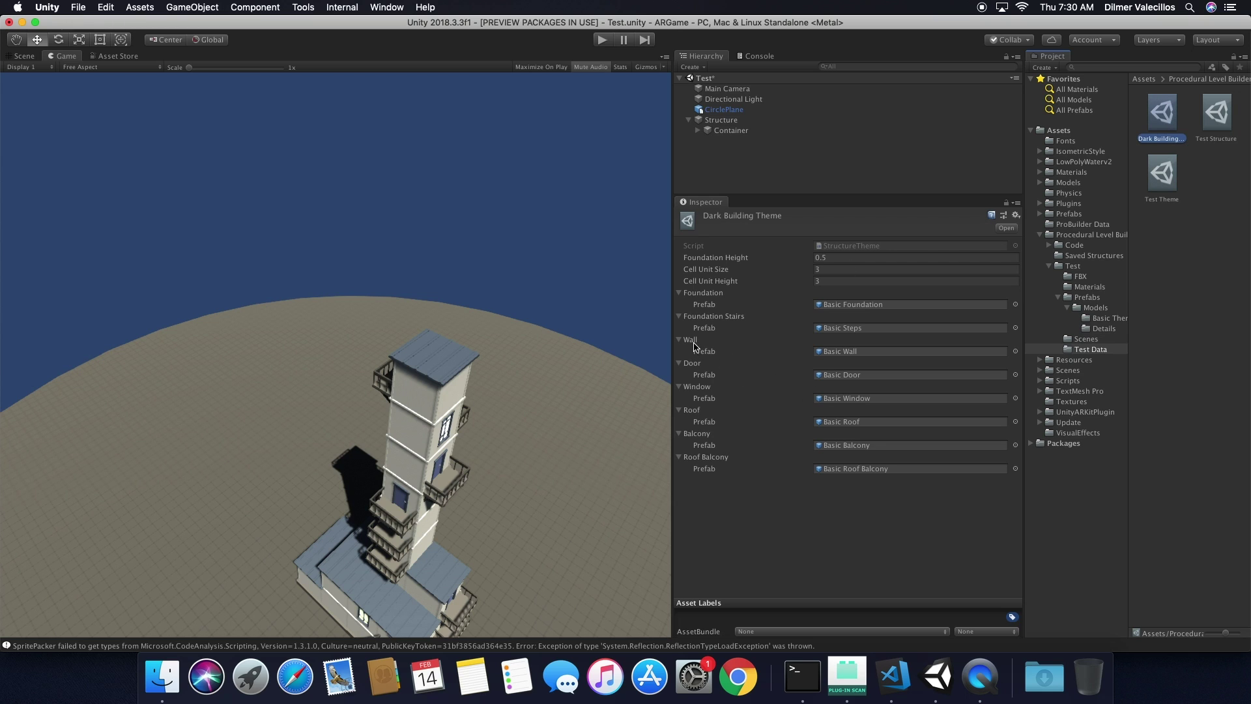
{"action": "left_click", "coordinate": [847, 352]}
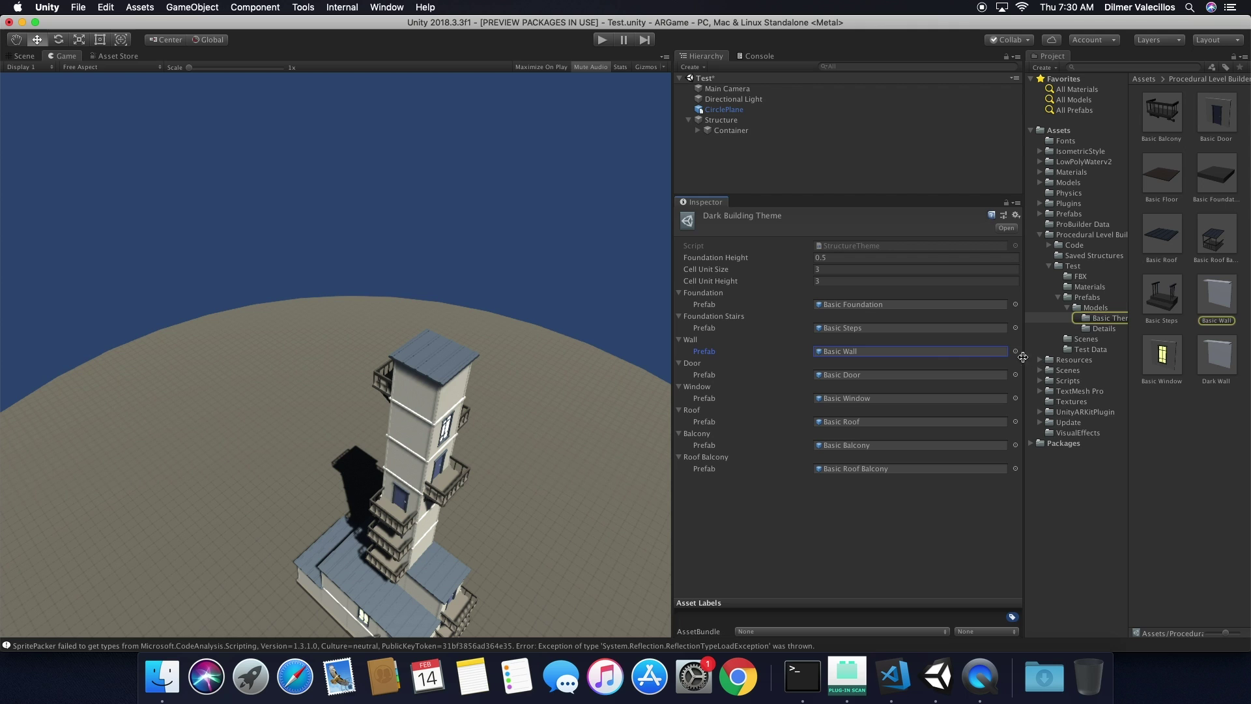
{"action": "left_click", "coordinate": [1015, 351]}
{"action": "type", "text": "dark"}
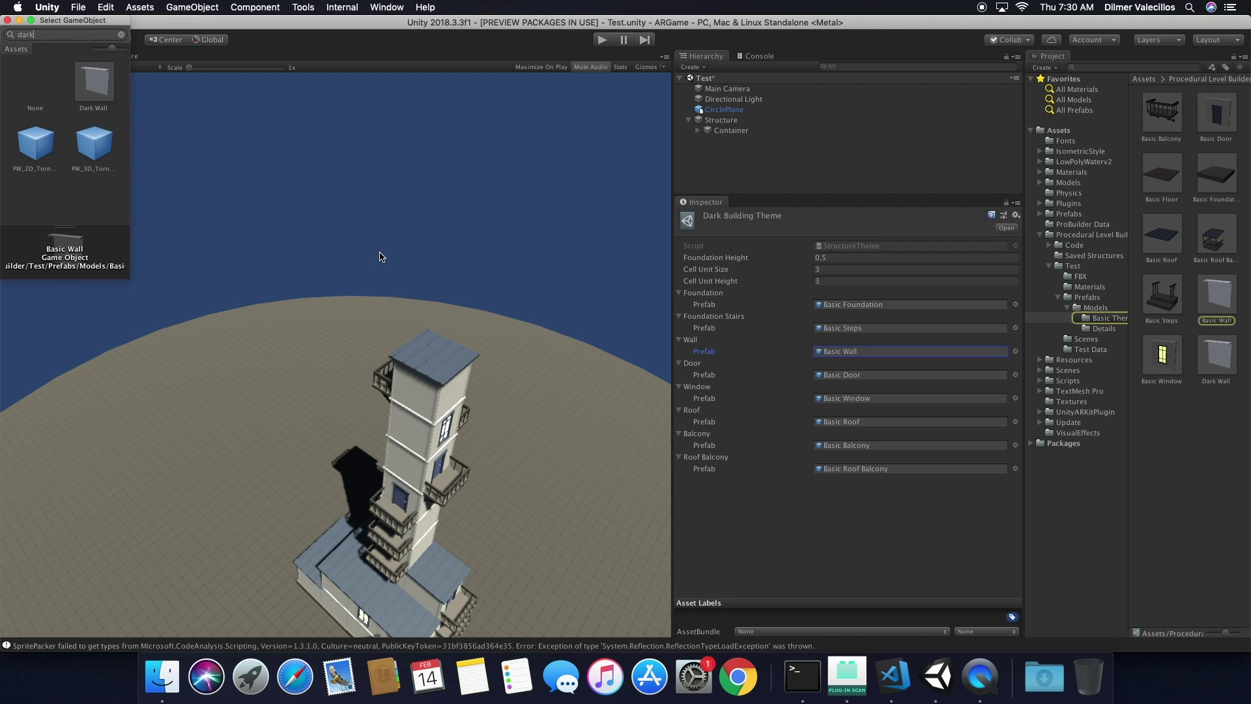
{"action": "key", "text": "Return"}
Open the Dark Wall prefab from the theme, examine its materials in the Scene view, and return to the scene.
{"action": "double_click", "coordinate": [841, 352]}
{"action": "left_click", "coordinate": [1214, 357]}
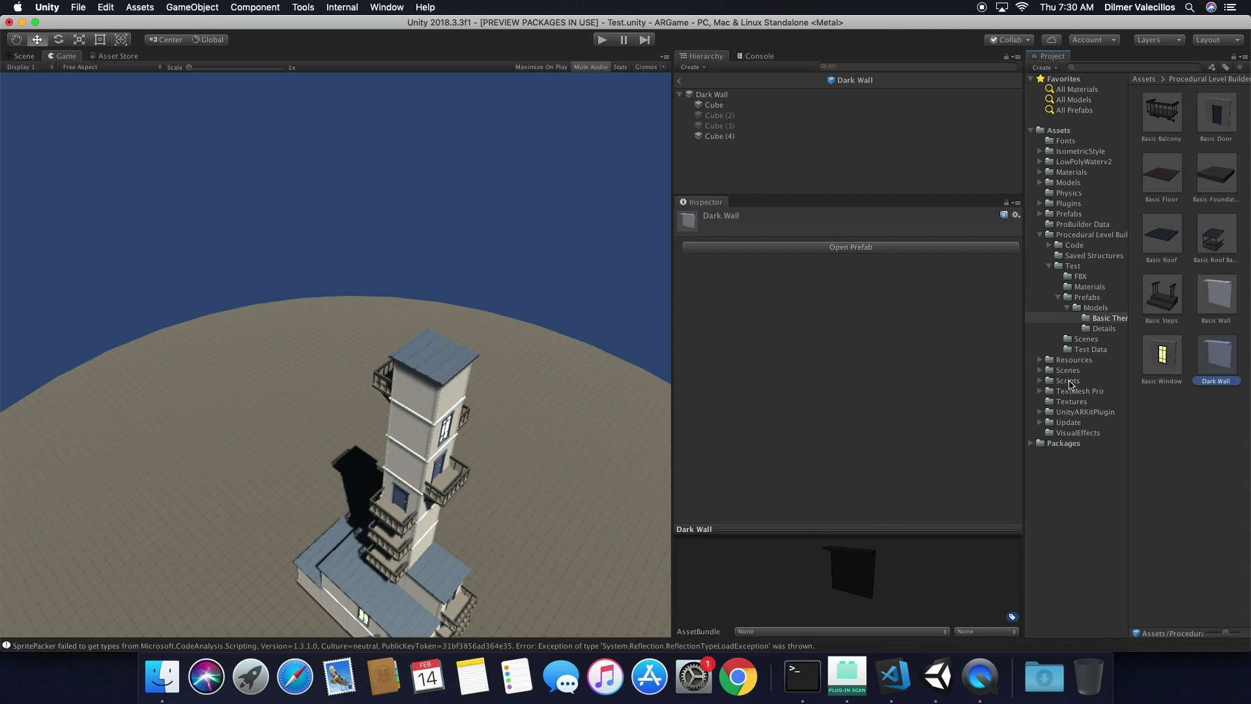
{"action": "left_click_drag", "start_coordinate": [1213, 365], "coordinate": [19, 60]}
{"action": "left_click_drag", "start_coordinate": [519, 357], "coordinate": [451, 302], "text": "alt"}
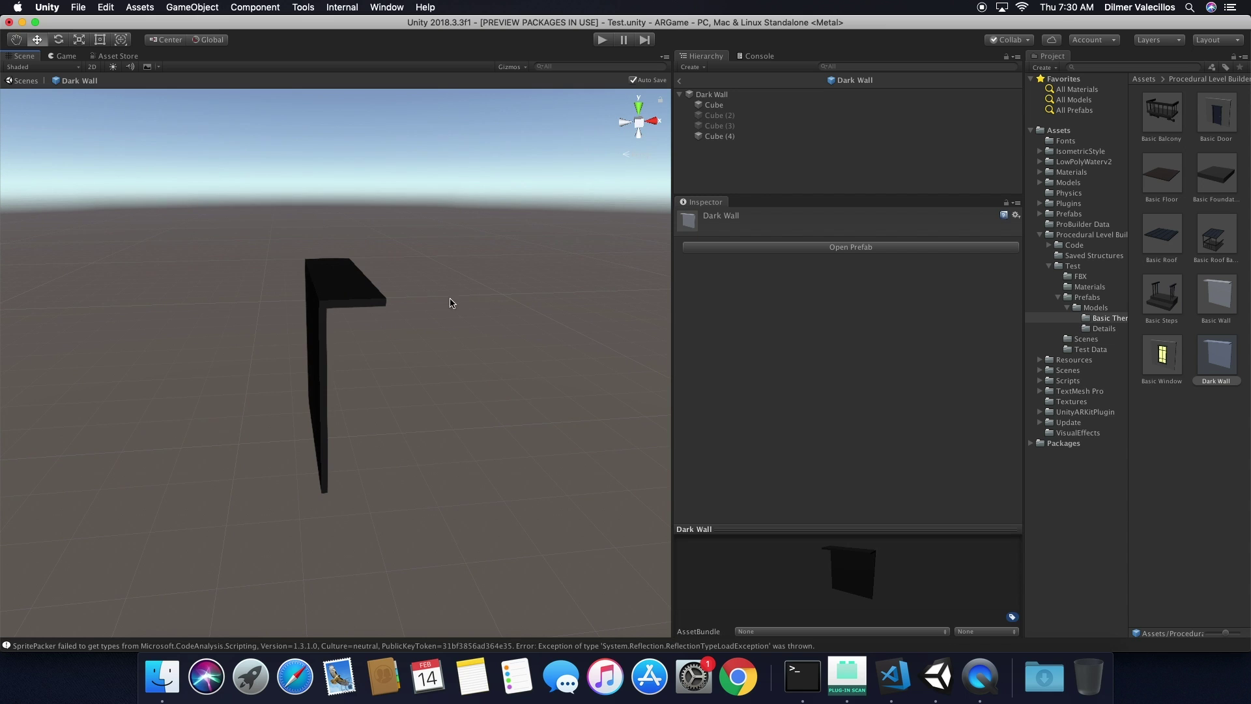
{"action": "left_click", "coordinate": [679, 81]}
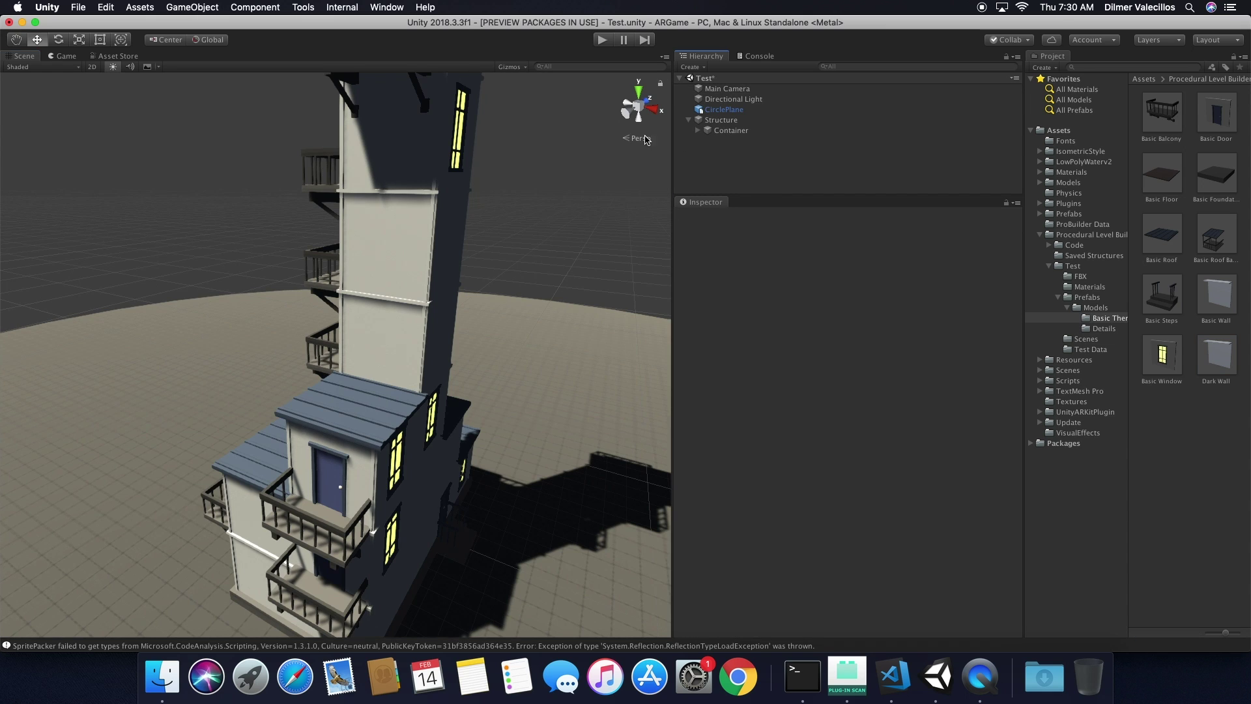
Set the Structure object's theme to Dark Building Theme.
{"action": "left_click", "coordinate": [740, 121]}
{"action": "scroll", "coordinate": [870, 449], "scroll_direction": "down", "scroll_amount": 8}
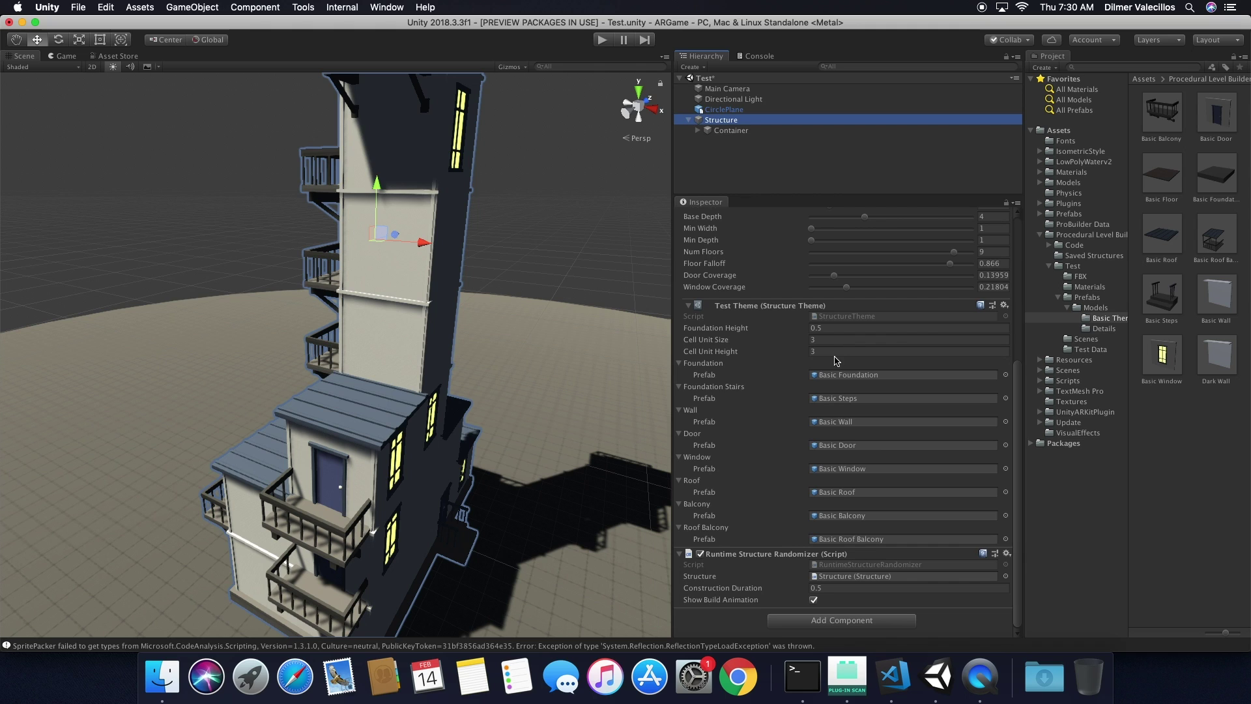
{"action": "left_click_drag", "start_coordinate": [1014, 397], "coordinate": [1021, 400]}
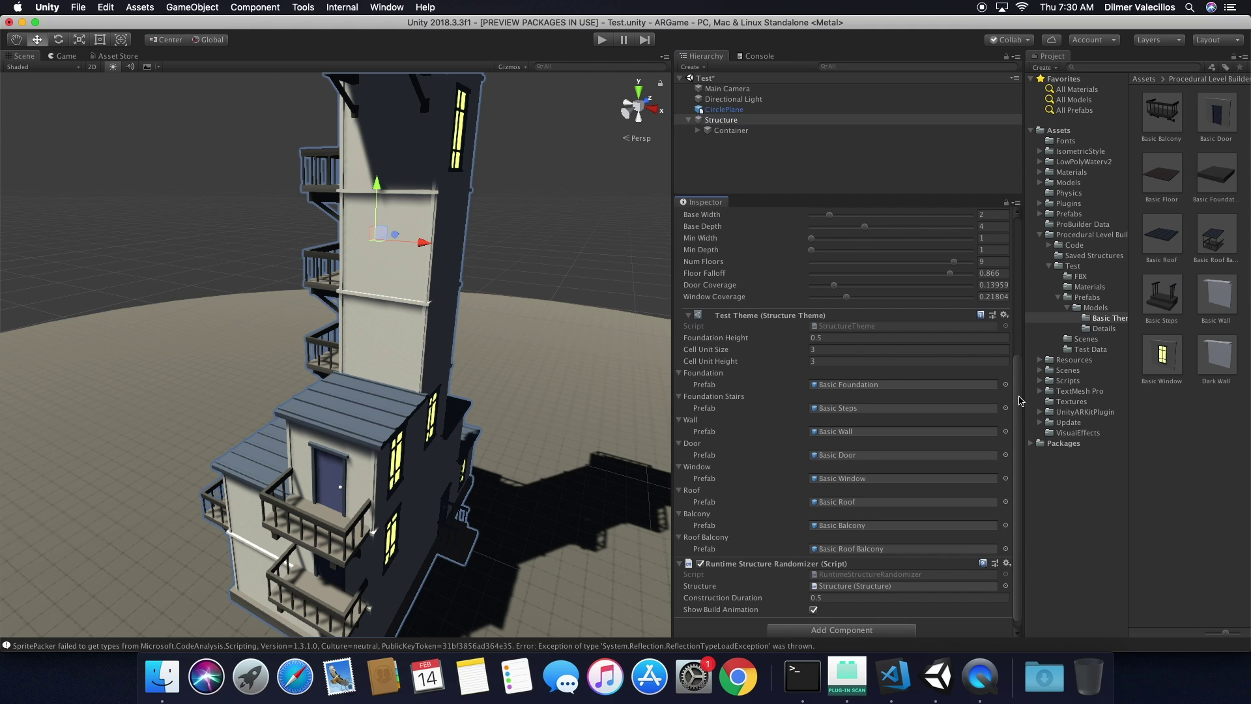
{"action": "left_click_drag", "start_coordinate": [1020, 404], "coordinate": [1022, 288]}
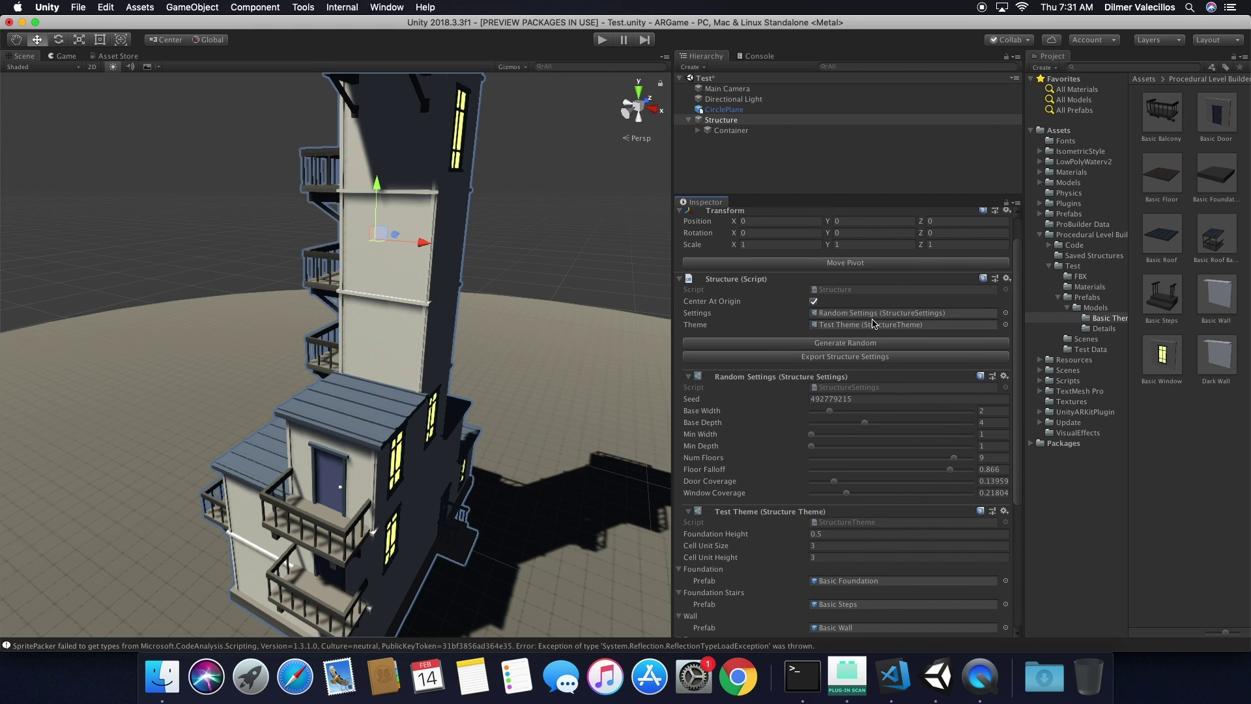
{"action": "left_click", "coordinate": [875, 324]}
{"action": "left_click", "coordinate": [1007, 325]}
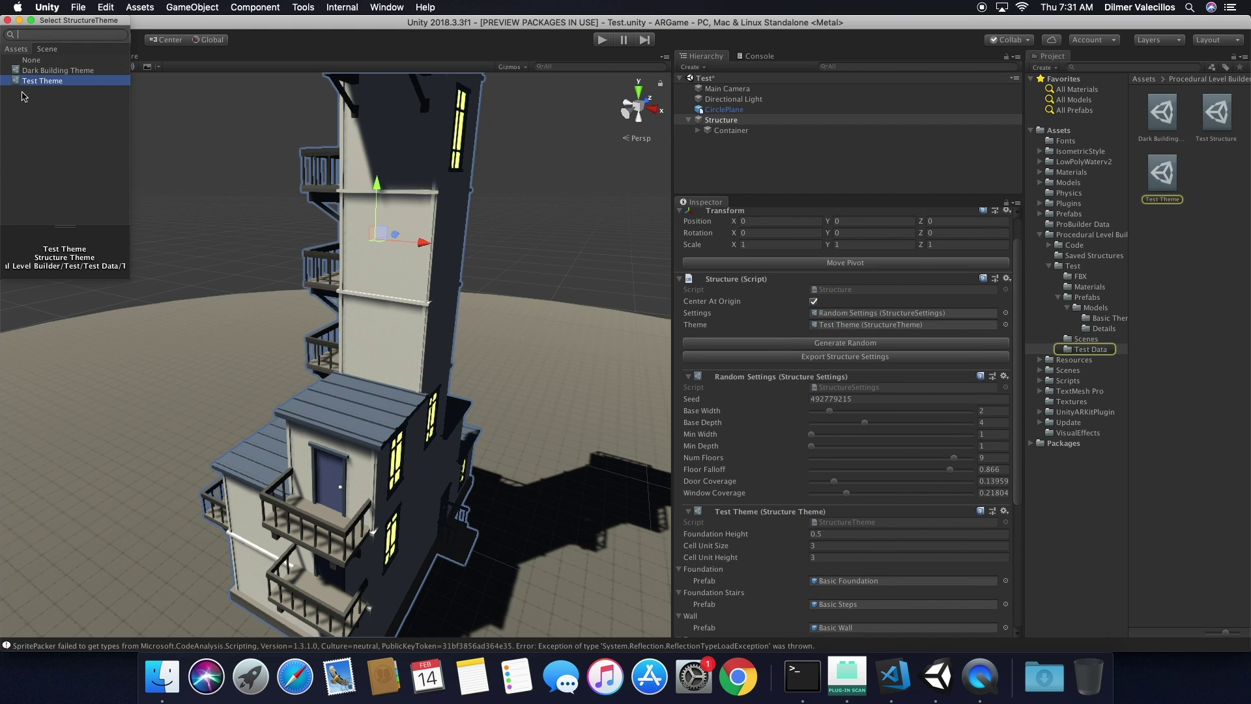
{"action": "left_click", "coordinate": [33, 72]}
{"action": "double_click", "coordinate": [33, 72]}
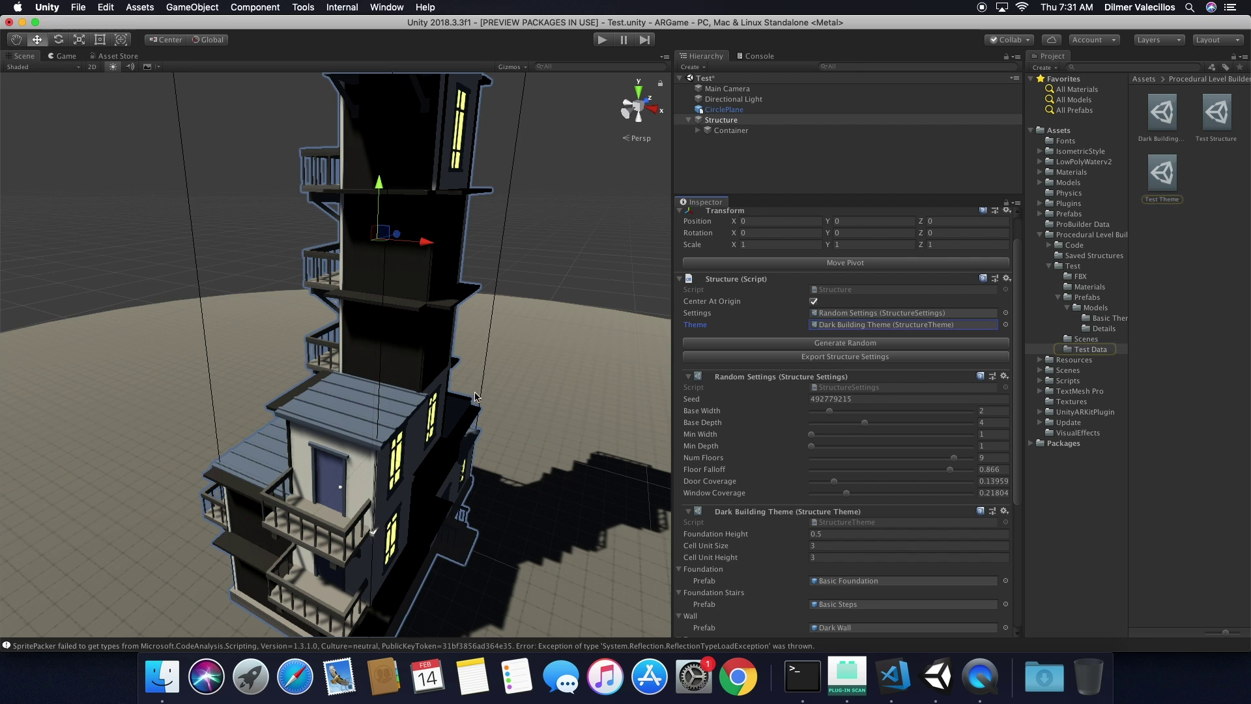
Examine the re-themed building in the scene and review the prefabs listed in the Structure's theme settings.
{"action": "scroll", "coordinate": [480, 381], "scroll_direction": "down", "scroll_amount": 3}
{"action": "scroll", "coordinate": [481, 384], "scroll_direction": "up", "scroll_amount": 8}
{"action": "scroll", "coordinate": [481, 384], "scroll_direction": "down", "scroll_amount": 3}
{"action": "left_click_drag", "start_coordinate": [480, 381], "coordinate": [547, 378], "text": "alt"}
{"action": "scroll", "coordinate": [956, 492], "scroll_direction": "up", "scroll_amount": 2}
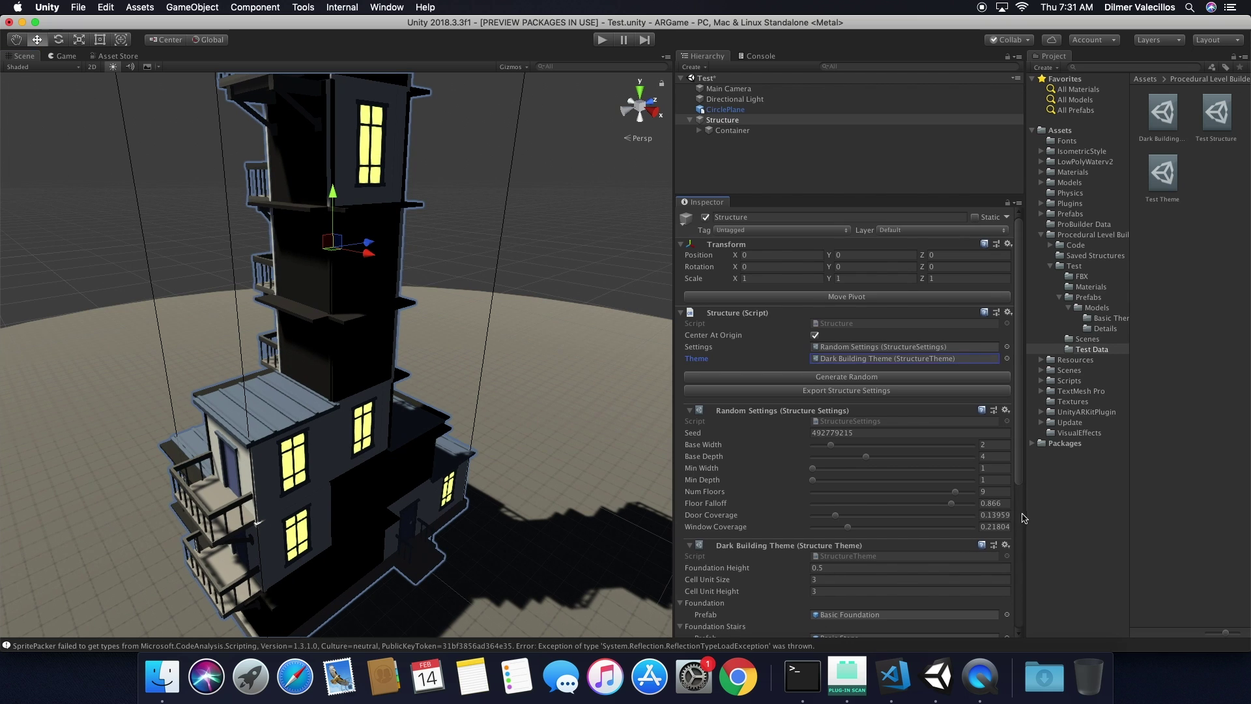
{"action": "scroll", "coordinate": [1021, 476], "scroll_direction": "down", "scroll_amount": 3}
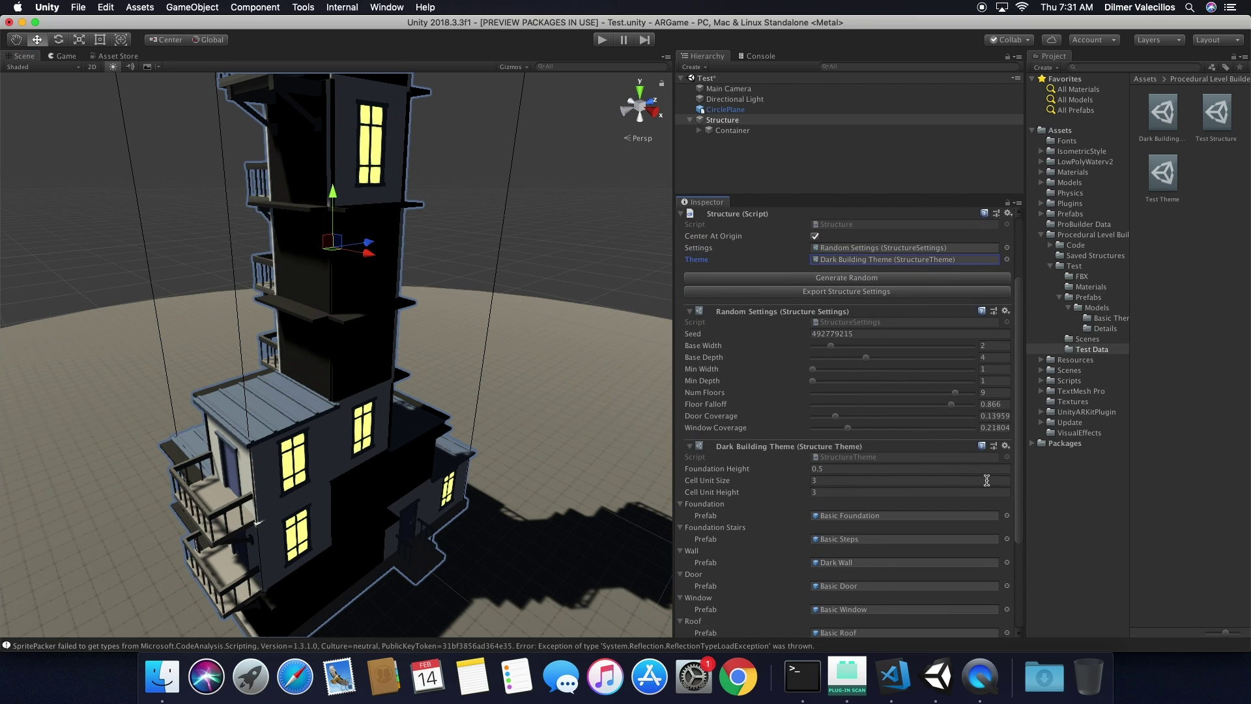
{"action": "left_click_drag", "start_coordinate": [1021, 451], "coordinate": [1022, 389]}
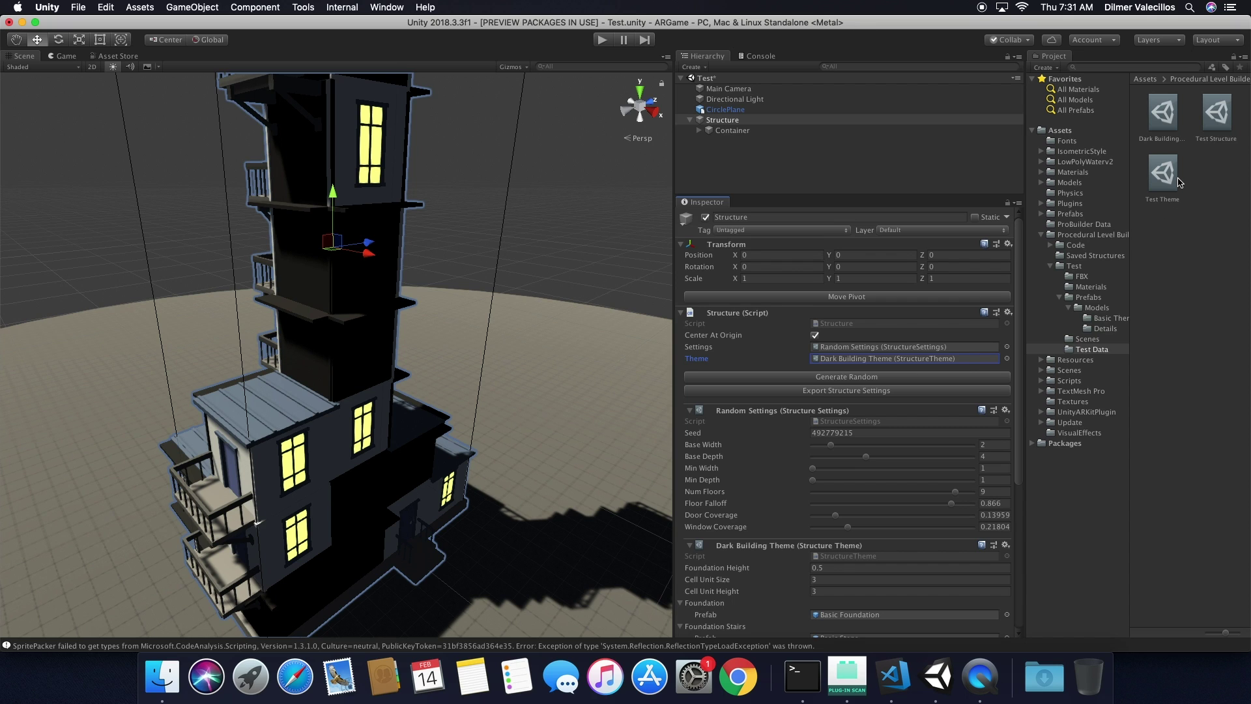
Switch the Structure's theme back and forth between Test Theme and Dark Building Theme, ending on Dark Building Theme.
{"action": "left_click", "coordinate": [1007, 359]}
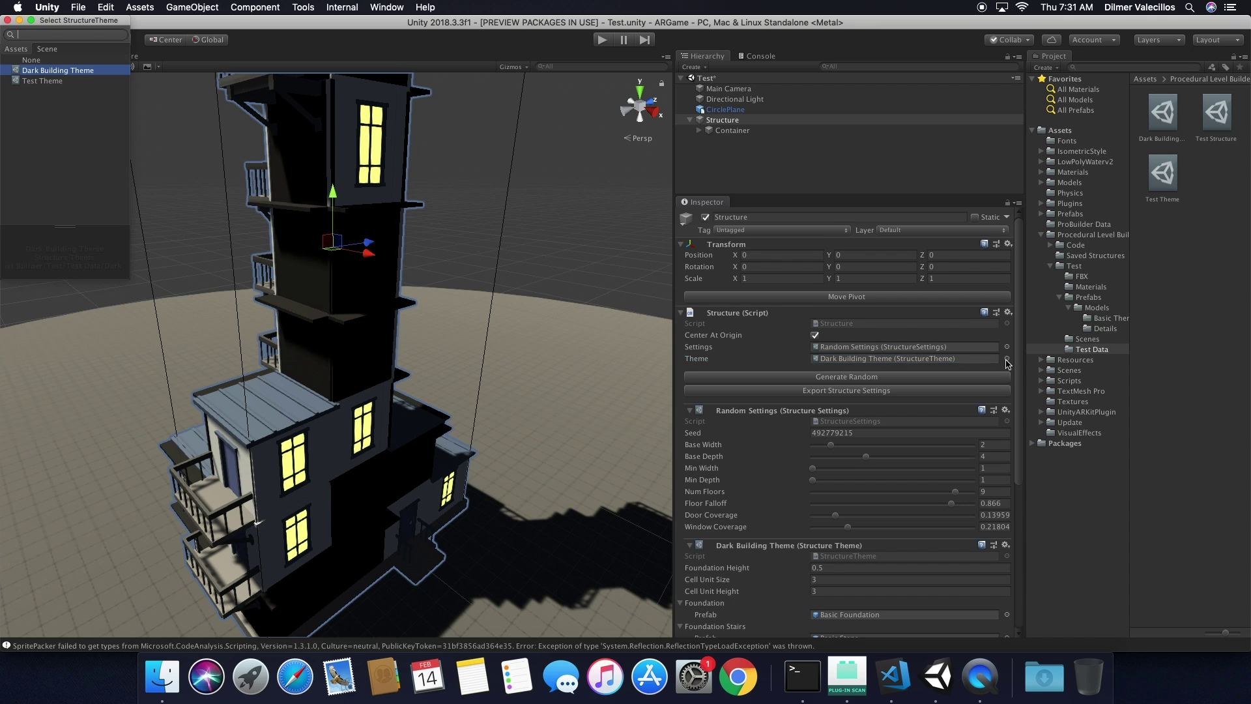
{"action": "left_click", "coordinate": [43, 81]}
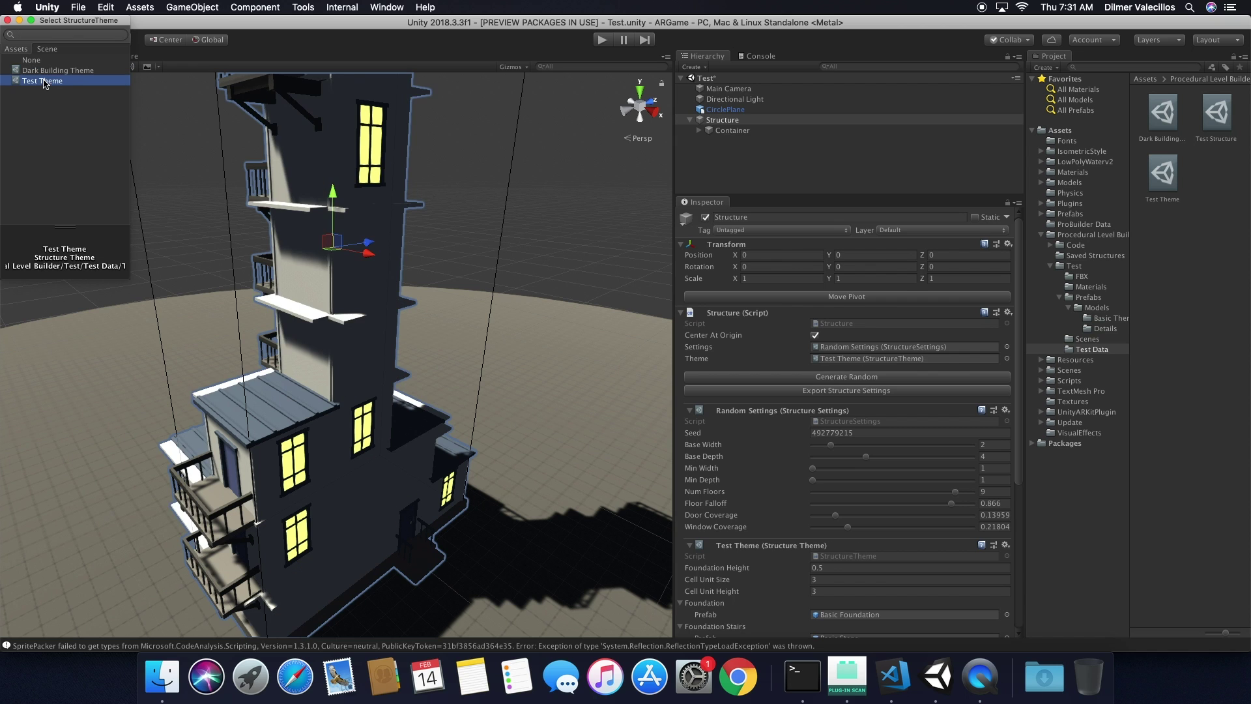
{"action": "left_click", "coordinate": [46, 71]}
{"action": "left_click", "coordinate": [44, 83]}
{"action": "left_click", "coordinate": [49, 71]}
{"action": "left_click", "coordinate": [48, 83]}
{"action": "double_click", "coordinate": [58, 71]}
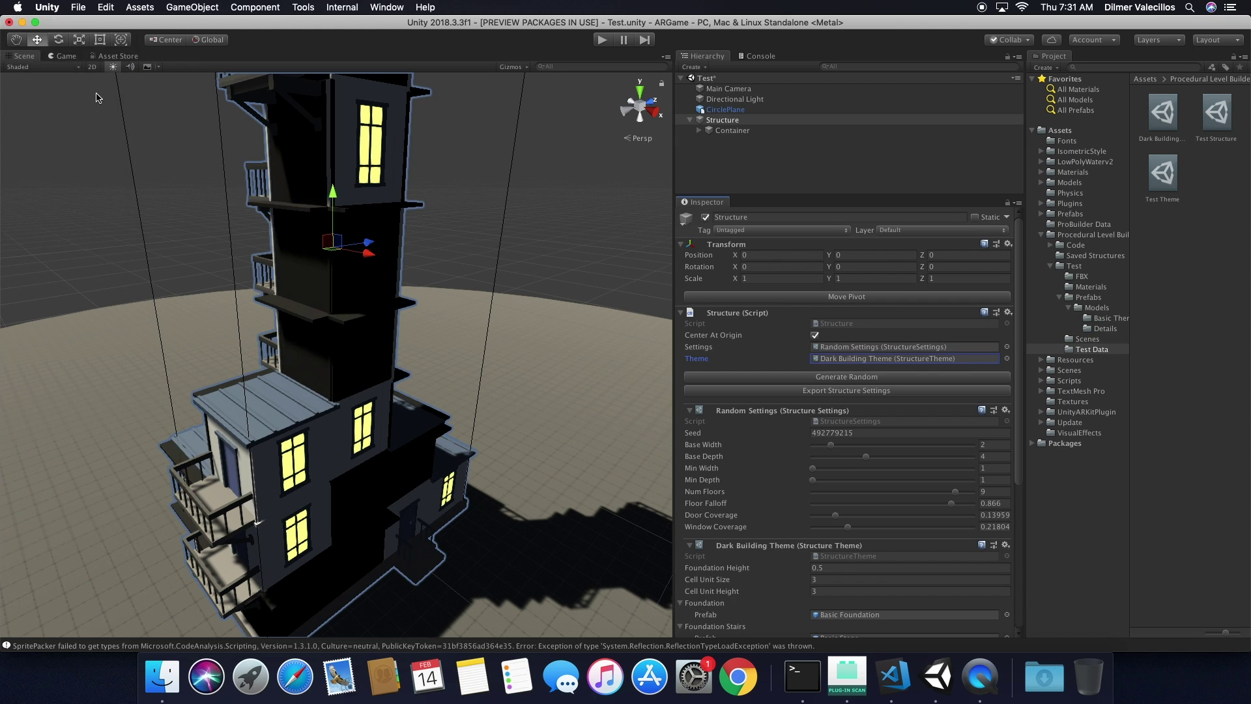
Play the scene in the Game view and generate several random structures with the Dark Building Theme.
{"action": "left_click", "coordinate": [65, 56]}
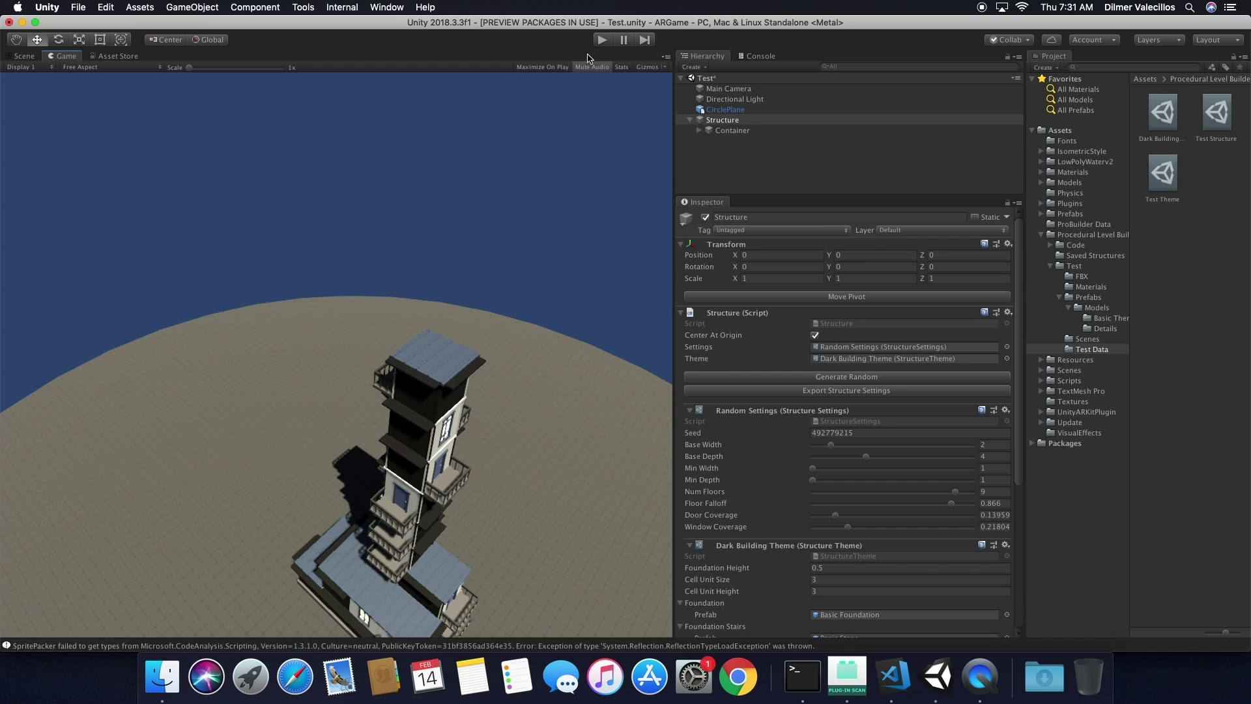
{"action": "left_click", "coordinate": [602, 41]}
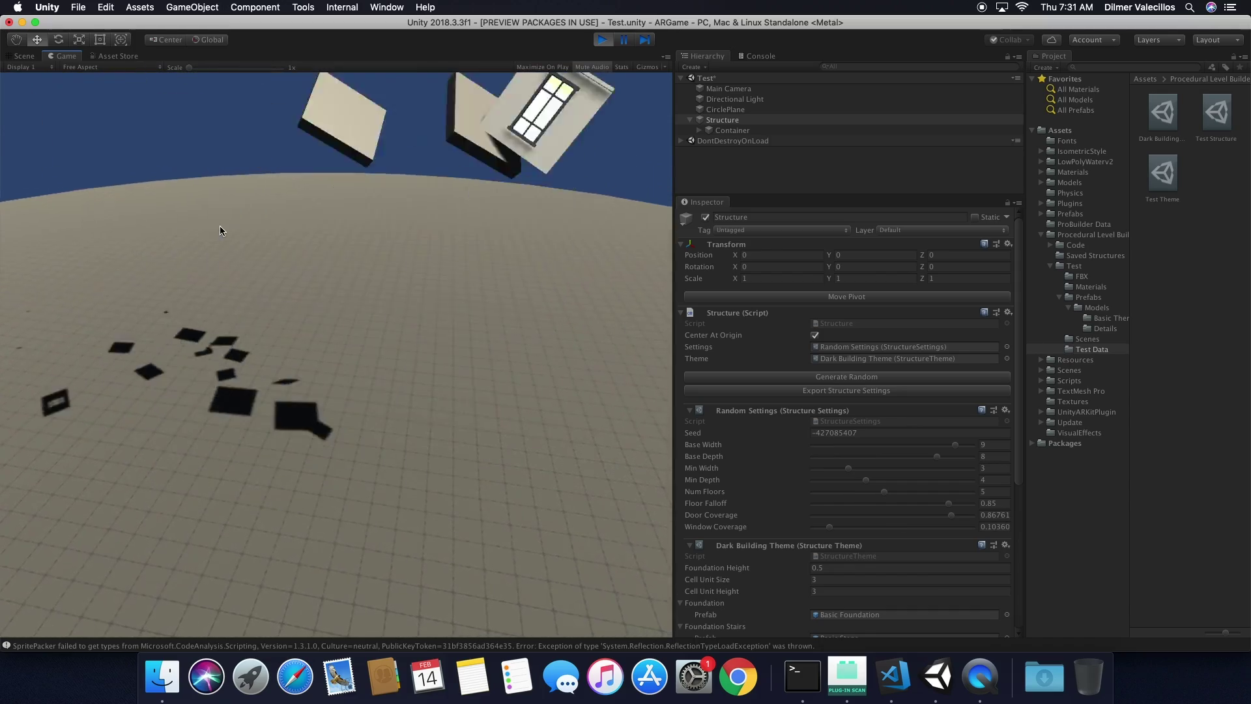
{"action": "left_click", "coordinate": [808, 377]}
{"action": "left_click", "coordinate": [806, 377]}
{"action": "left_click", "coordinate": [806, 377]}
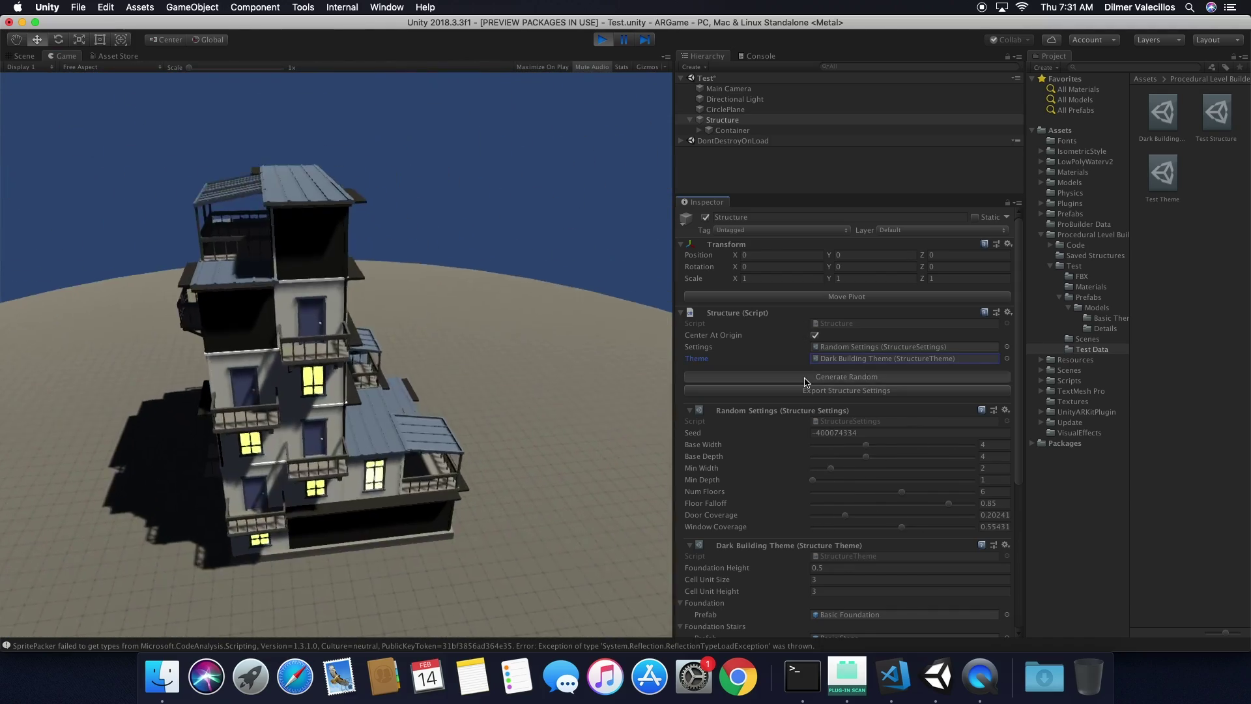
{"action": "left_click", "coordinate": [806, 378]}
{"action": "left_click", "coordinate": [806, 378]}
{"action": "left_click", "coordinate": [806, 378]}
{"action": "left_click", "coordinate": [806, 377]}
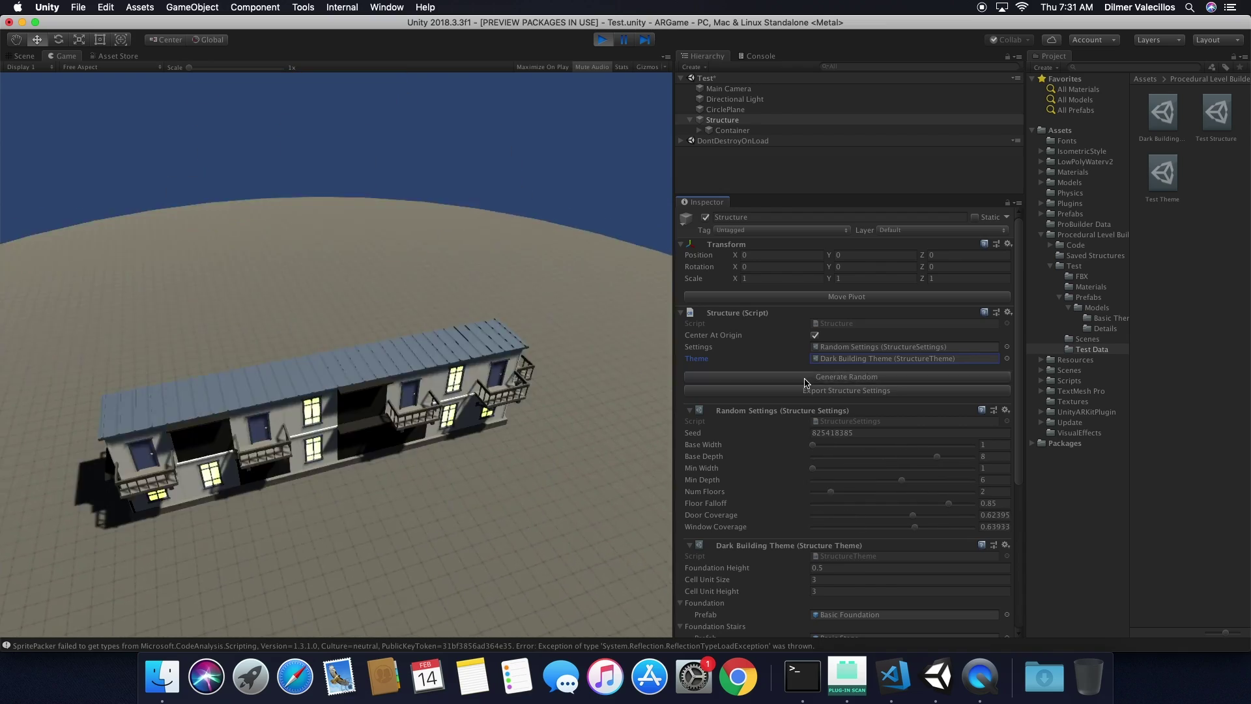
{"action": "left_click", "coordinate": [806, 377]}
{"action": "left_click", "coordinate": [805, 377]}
{"action": "left_click", "coordinate": [806, 378]}
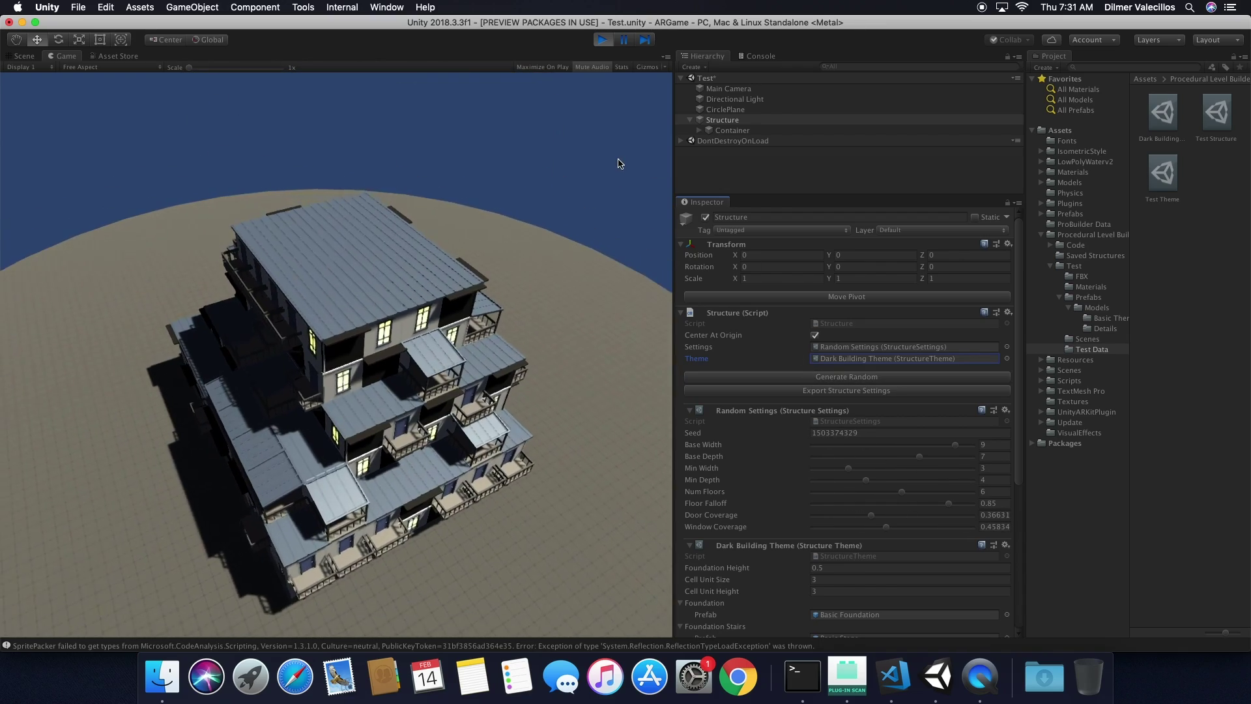